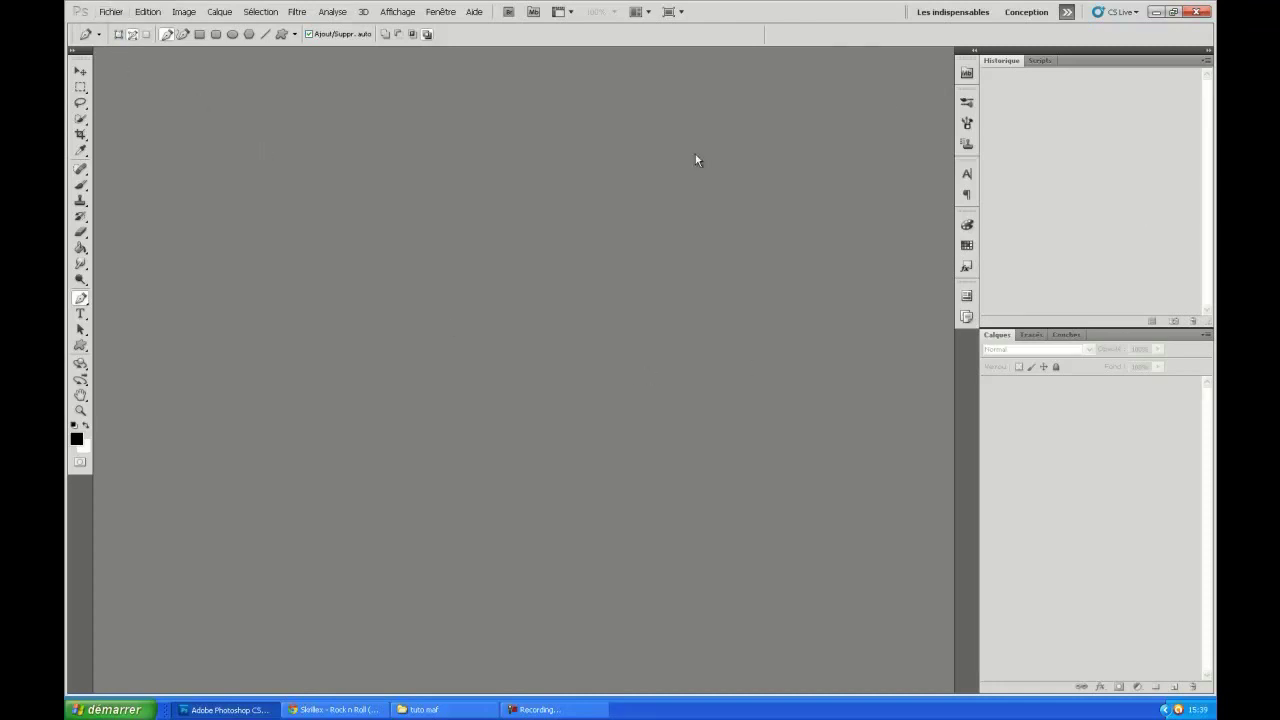
Start a new document from the default Photoshop format preset, with its dimensions in pixels.
{"action": "left_click", "coordinate": [110, 12]}
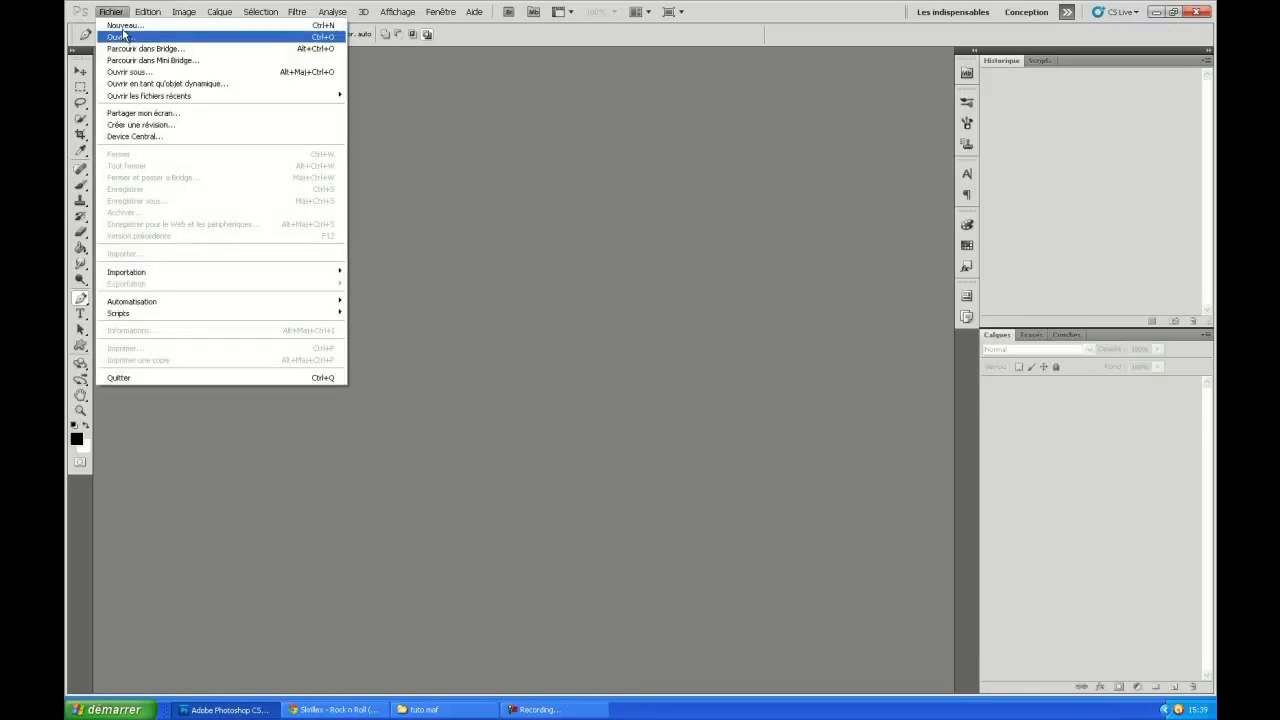
{"action": "left_click", "coordinate": [122, 27]}
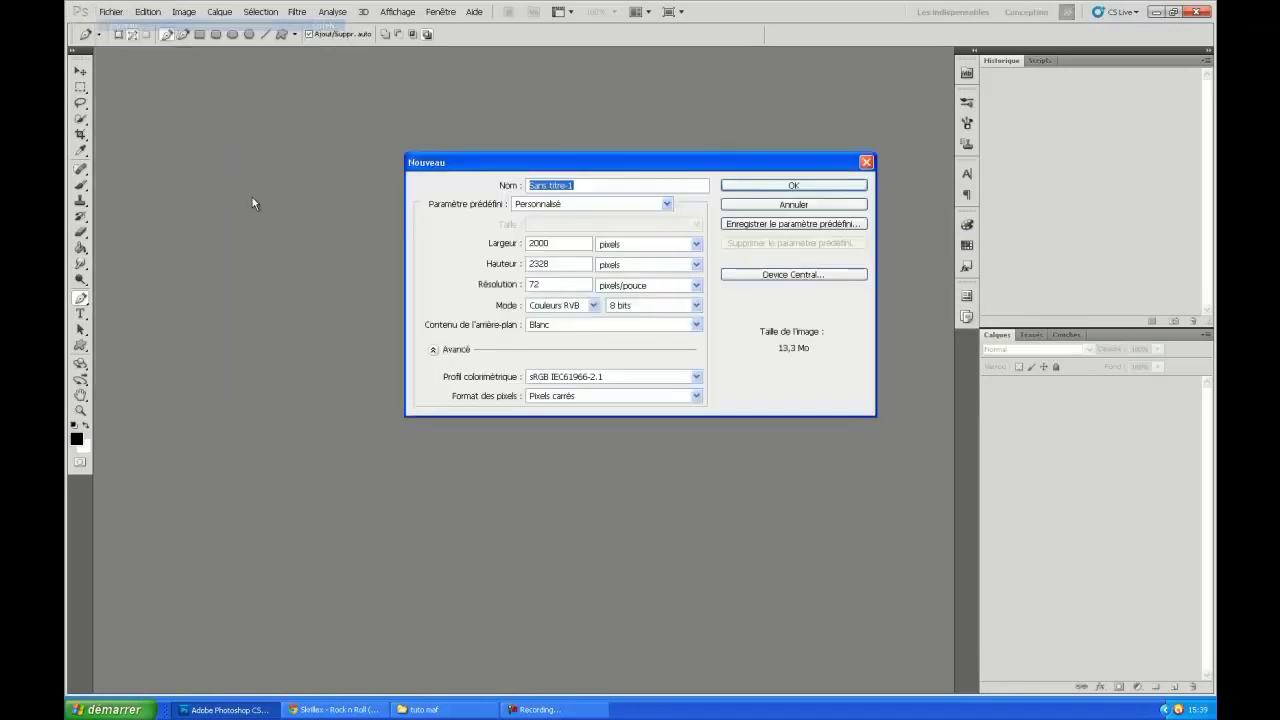
{"action": "left_click", "coordinate": [645, 204]}
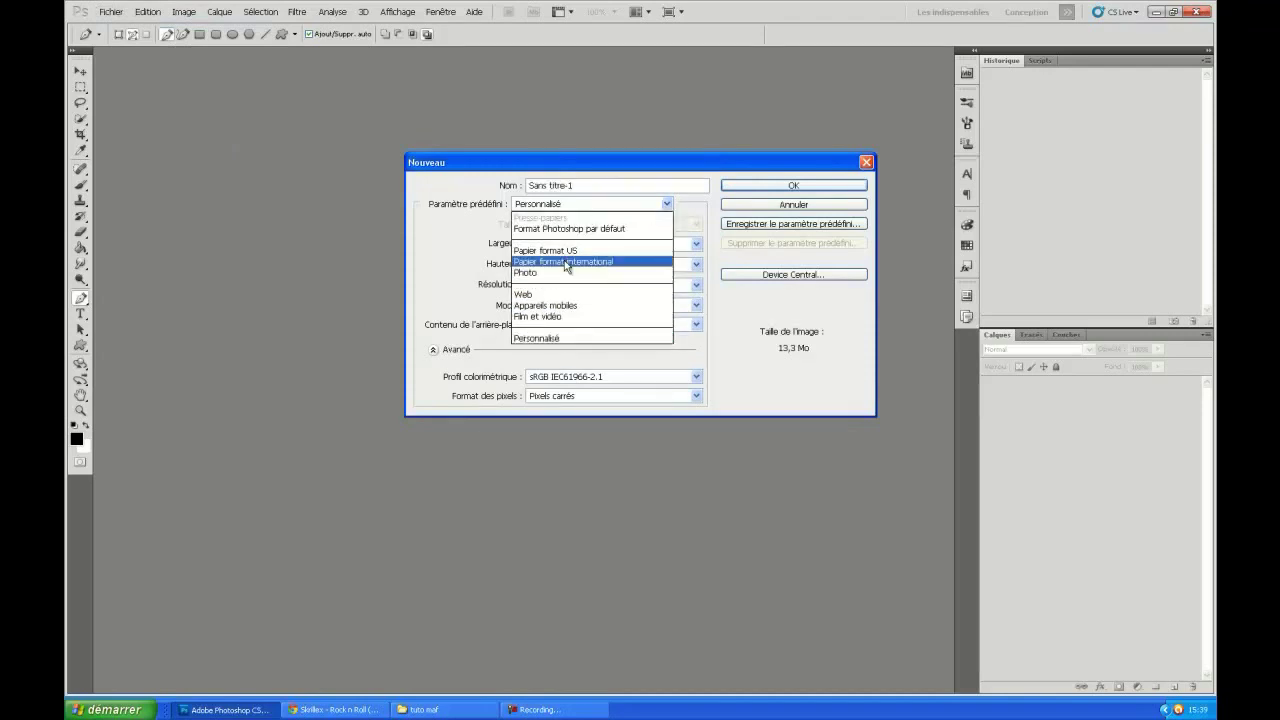
{"action": "left_click", "coordinate": [590, 294]}
{"action": "left_click", "coordinate": [601, 205]}
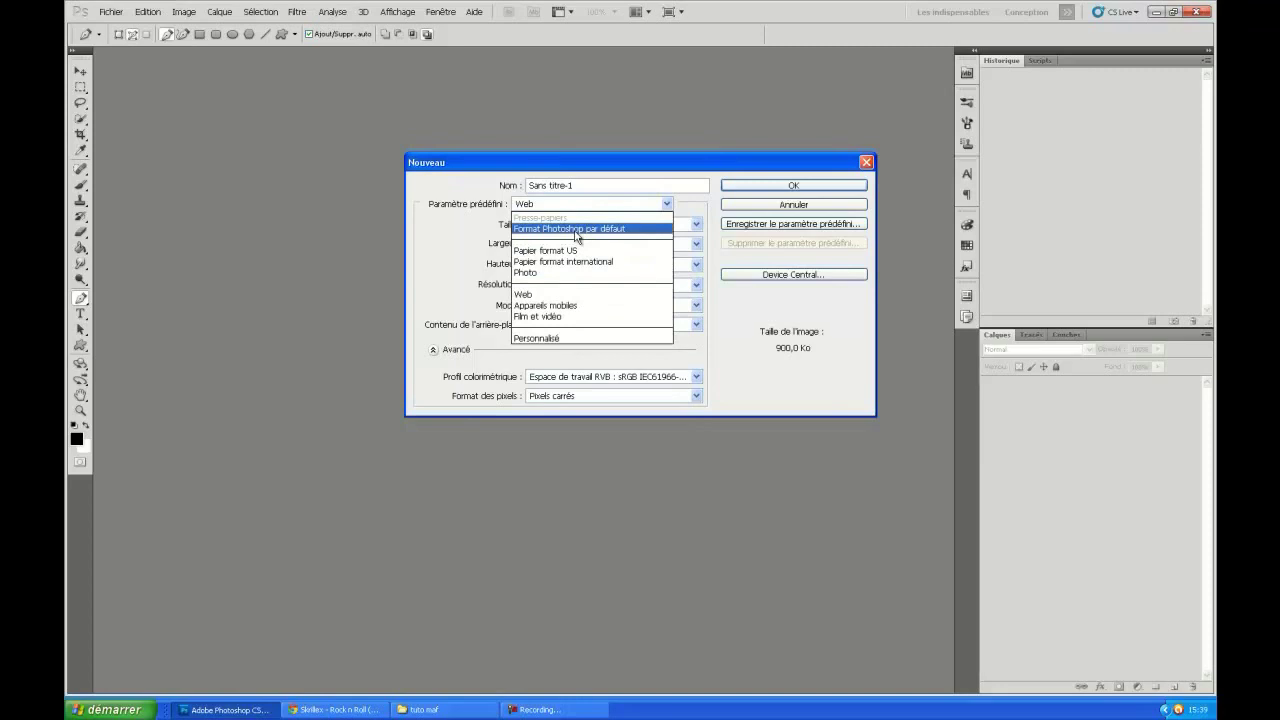
{"action": "left_click", "coordinate": [577, 230]}
{"action": "left_click", "coordinate": [630, 243]}
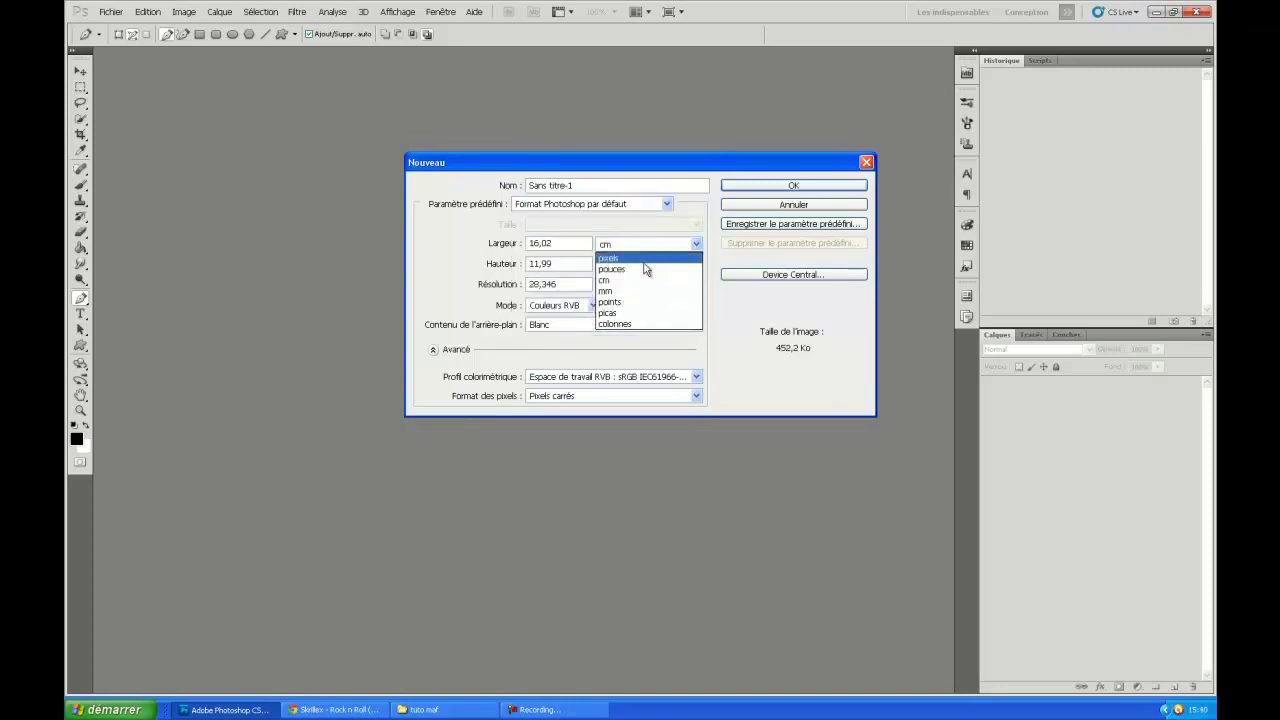
{"action": "left_click", "coordinate": [630, 255]}
Set the new document to 1920 pixels wide by 1080 pixels high with a resolution of 72, and create it.
{"action": "left_click", "coordinate": [584, 240]}
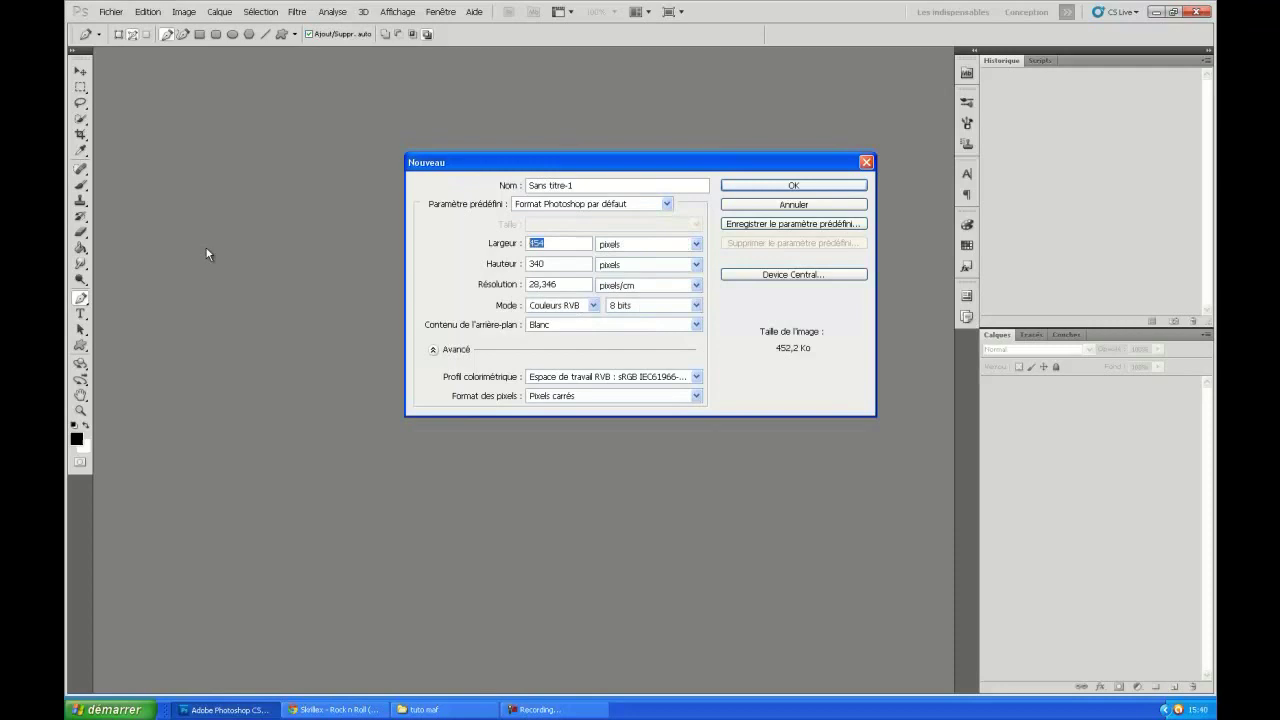
{"action": "type", "text": "1920"}
{"action": "type", "text": "1080"}
{"action": "left_click_drag", "start_coordinate": [566, 285], "coordinate": [500, 288]}
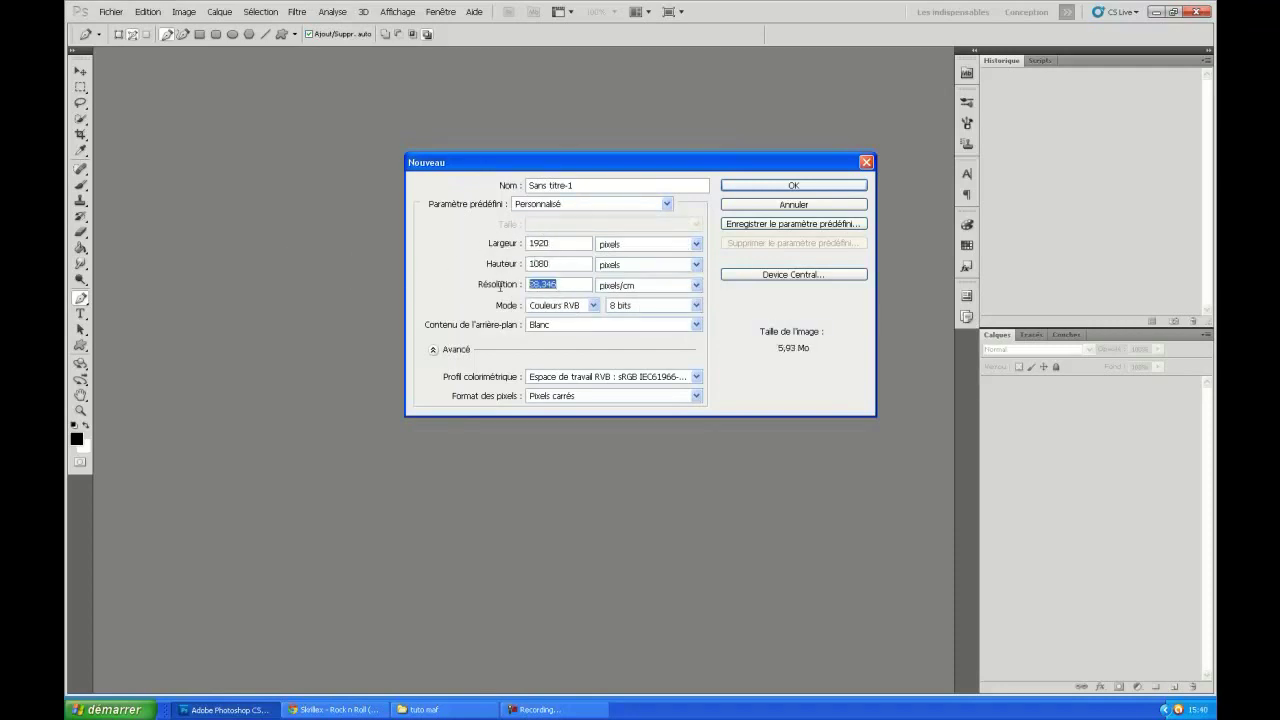
{"action": "type", "text": "7230072"}
{"action": "left_click", "coordinate": [776, 187]}
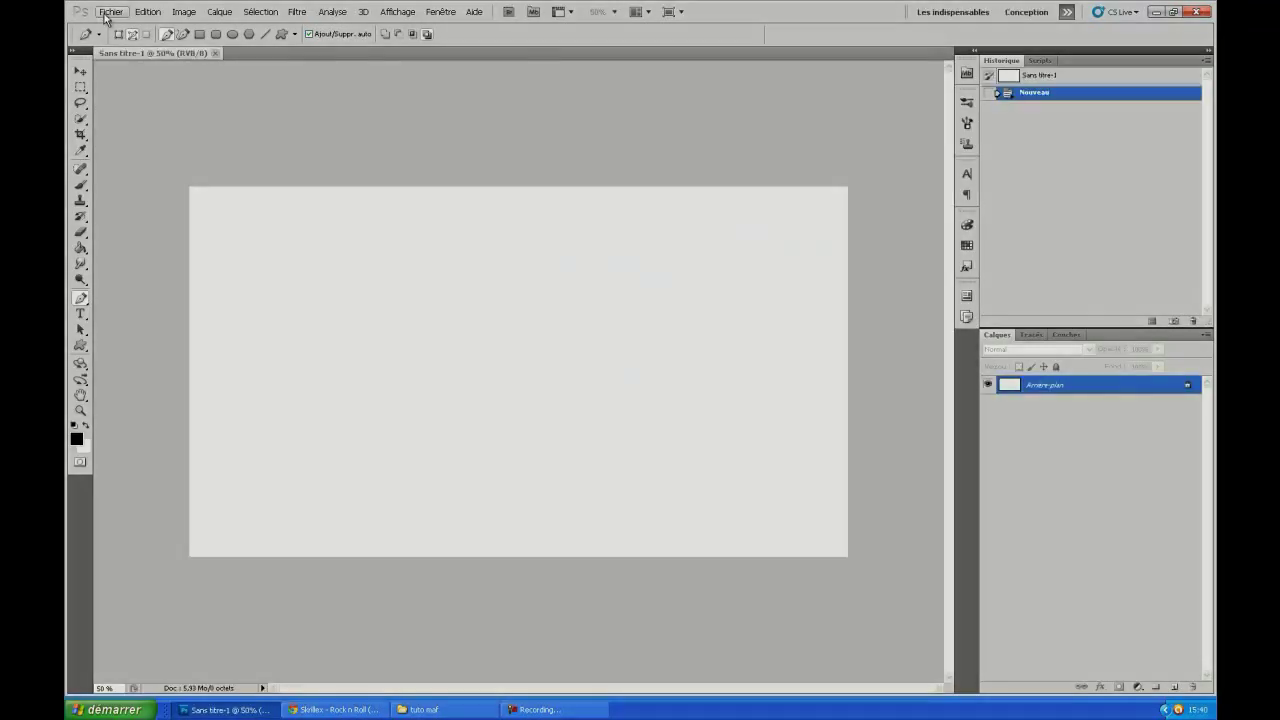
{"action": "left_click", "coordinate": [108, 11]}
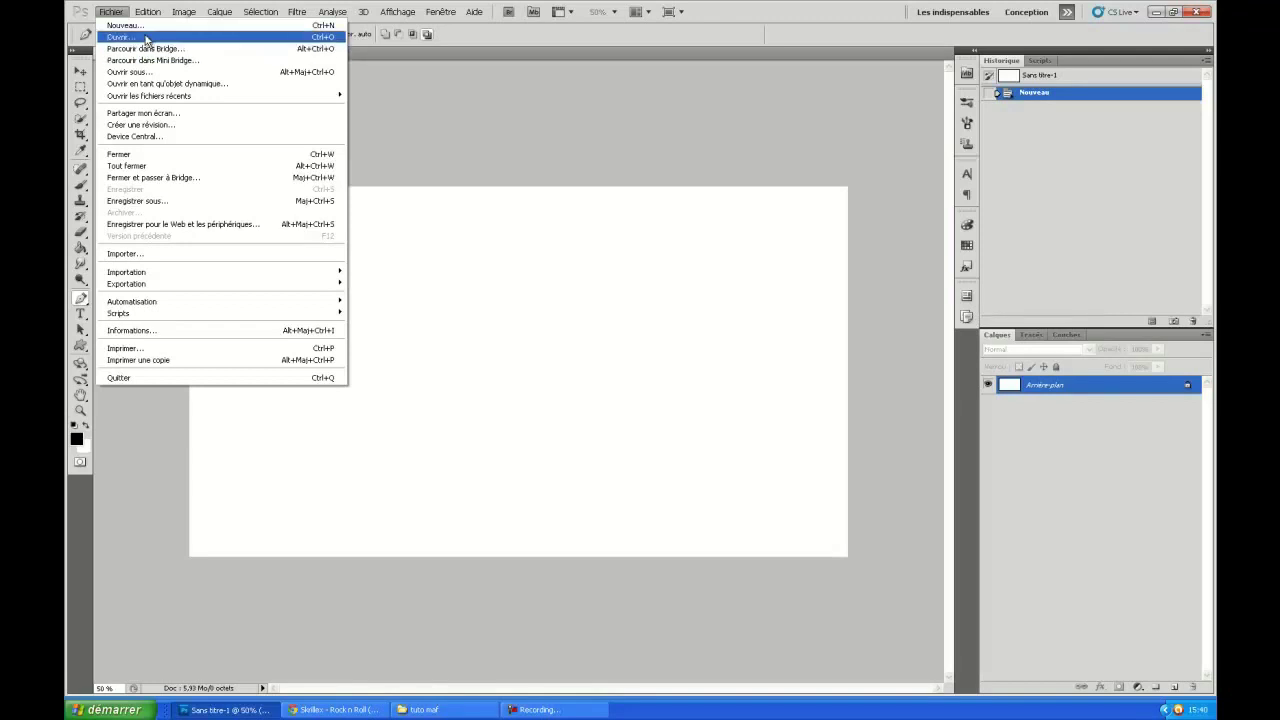
{"action": "mouse_move", "coordinate": [148, 12]}
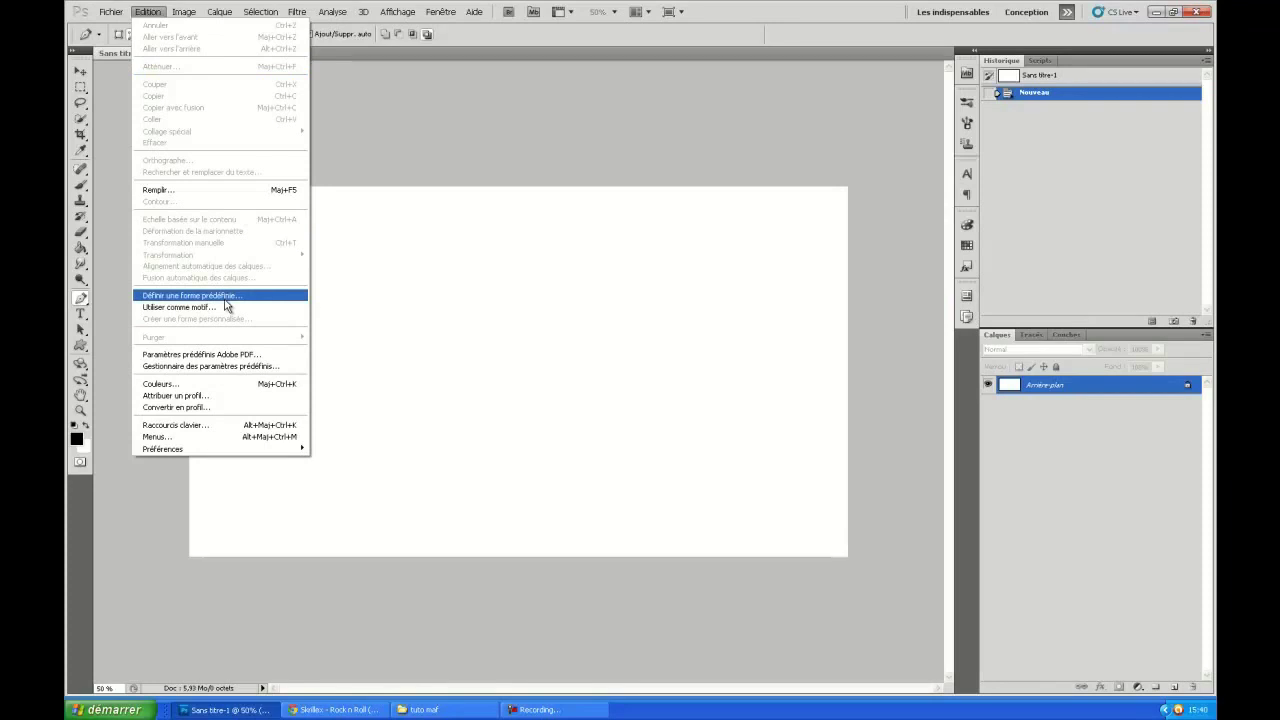
Paint a wavy soft black brush stroke across the canvas, open the preset shape definition for it, and undo the stroke.
{"action": "left_click", "coordinate": [81, 185]}
{"action": "mouse_move", "coordinate": [331, 289]}
{"action": "left_mouse_down"}
{"action": "mouse_move", "coordinate": [602, 337]}
{"action": "mouse_move", "coordinate": [752, 450]}
{"action": "left_mouse_up"}
{"action": "left_click", "coordinate": [147, 11]}
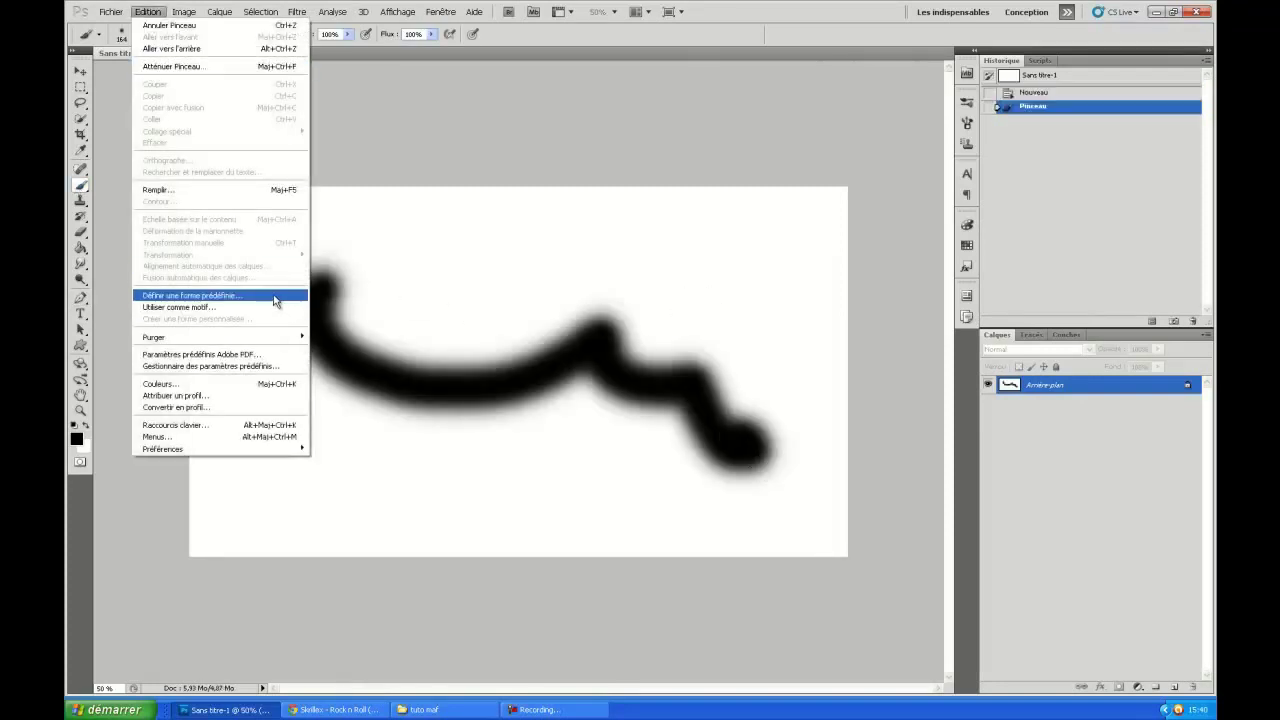
{"action": "left_click", "coordinate": [275, 296]}
{"action": "left_click", "coordinate": [788, 264]}
{"action": "key", "text": "ctrl+z"}
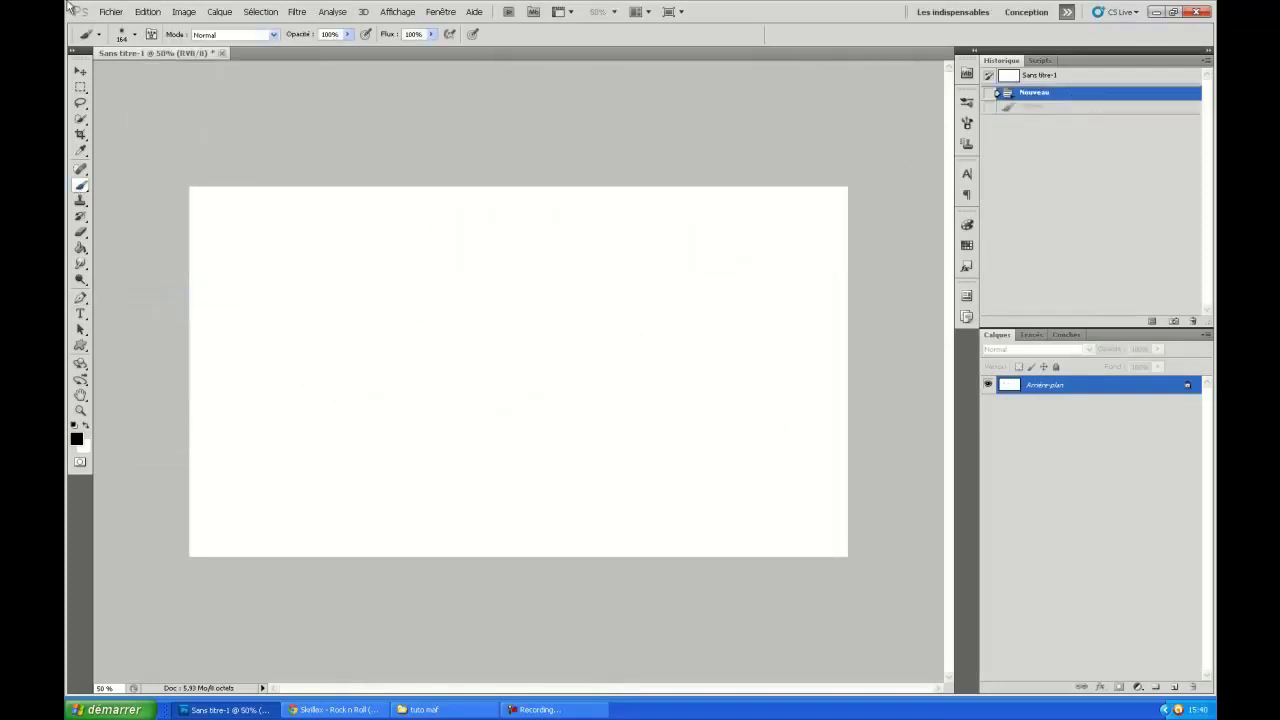
Paint three roughly horizontal black brush strokes, then revert the image to its newly created history state.
{"action": "left_click", "coordinate": [147, 11]}
{"action": "left_click", "coordinate": [498, 50]}
{"action": "left_click_drag", "start_coordinate": [232, 318], "coordinate": [598, 312]}
{"action": "left_click_drag", "start_coordinate": [252, 428], "coordinate": [538, 424]}
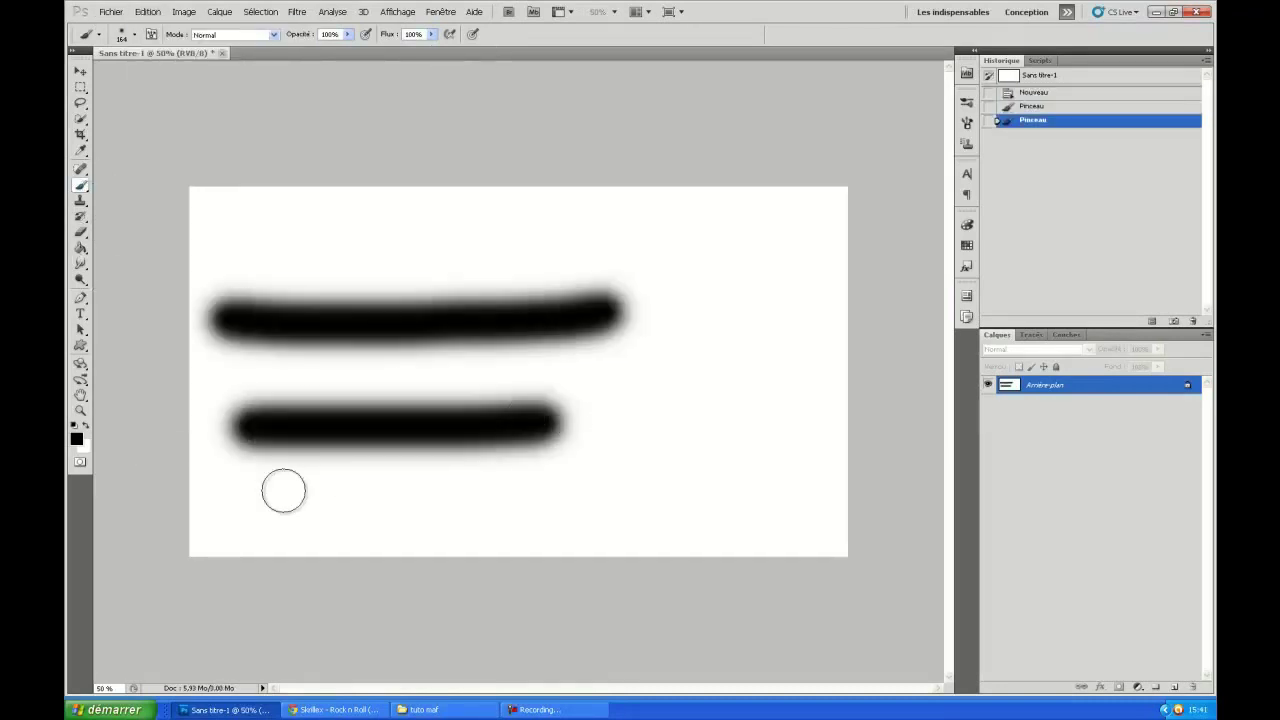
{"action": "left_click_drag", "start_coordinate": [283, 490], "coordinate": [603, 460]}
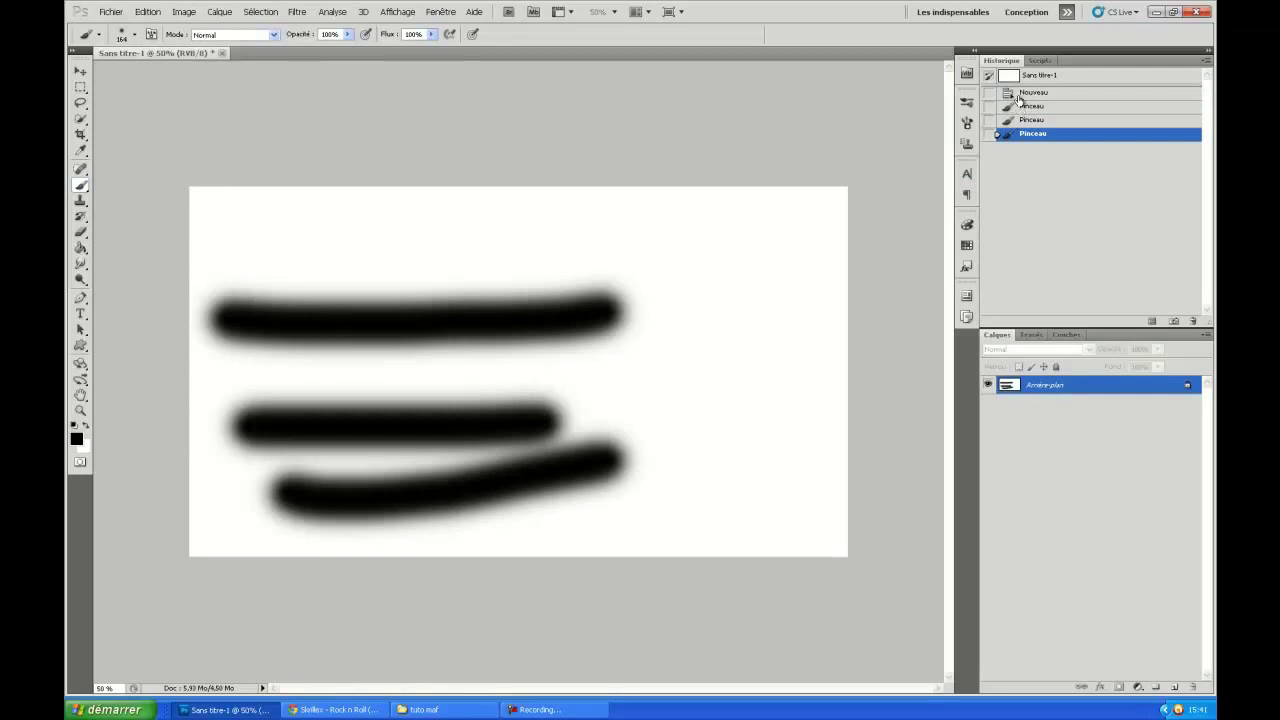
{"action": "left_click", "coordinate": [1018, 95]}
Examine the keyboard shortcuts assigned to the Fichier and Edition commands.
{"action": "left_click", "coordinate": [147, 11]}
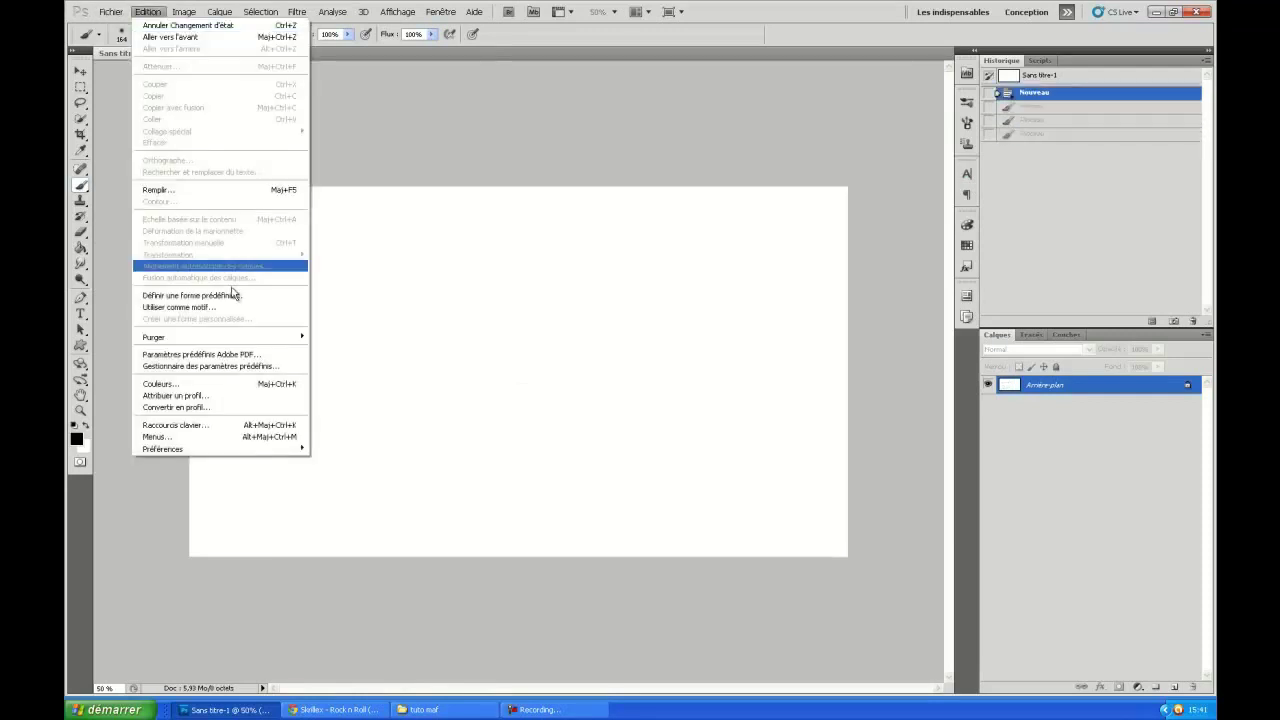
{"action": "left_click", "coordinate": [246, 426]}
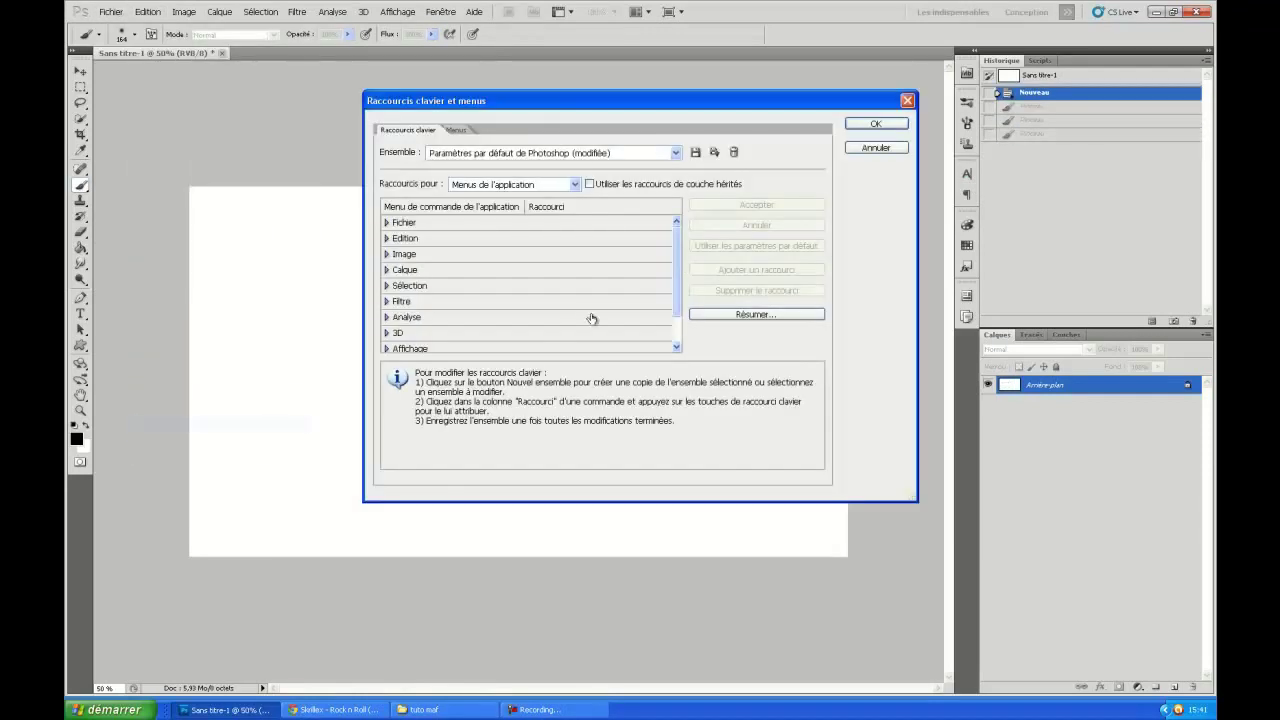
{"action": "left_click", "coordinate": [387, 223]}
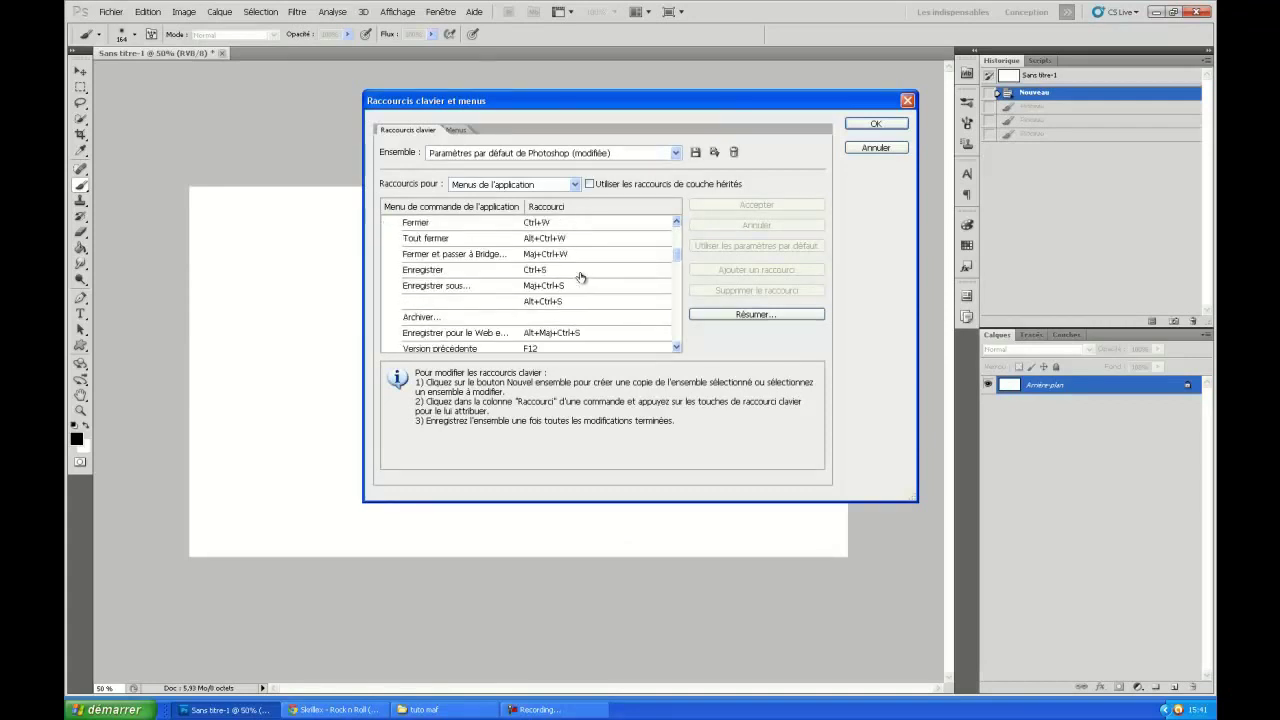
{"action": "left_click", "coordinate": [387, 222]}
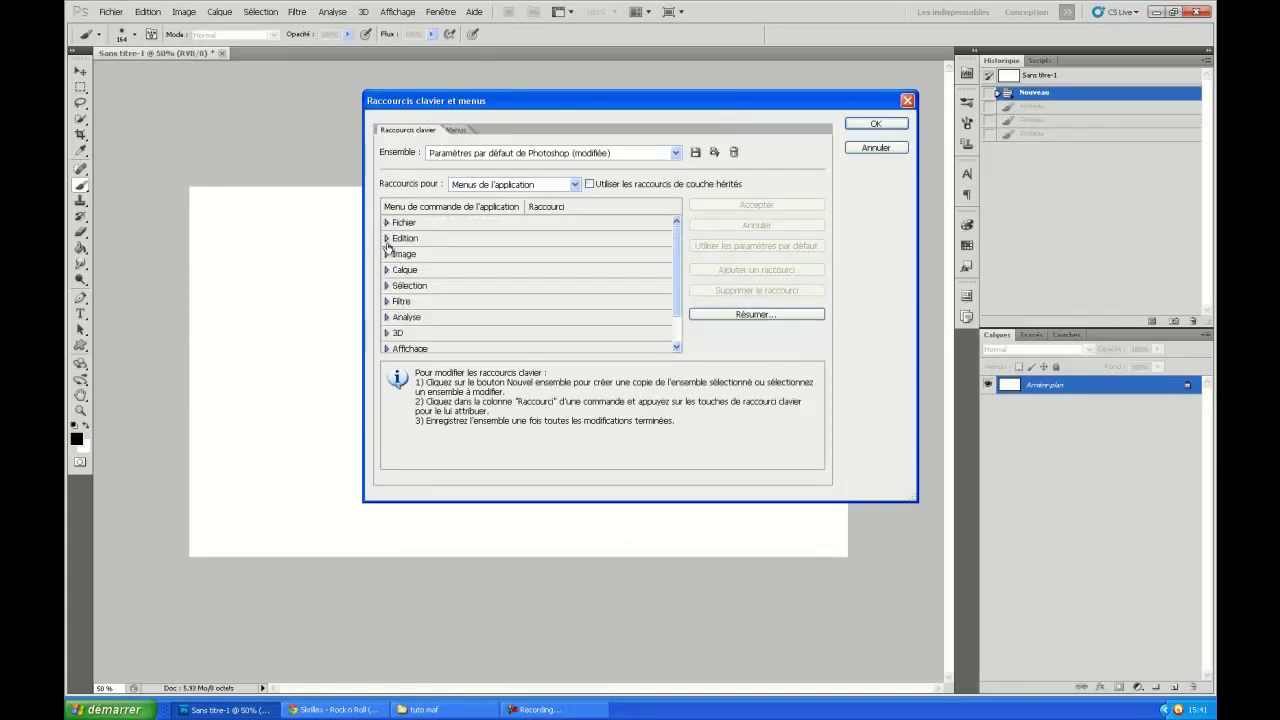
{"action": "left_click", "coordinate": [387, 238]}
{"action": "scroll", "coordinate": [495, 291], "scroll_direction": "down", "scroll_amount": 1}
{"action": "mouse_move", "coordinate": [677, 238]}
{"action": "left_mouse_down"}
{"action": "mouse_move", "coordinate": [685, 341]}
{"action": "mouse_move", "coordinate": [678, 222]}
{"action": "left_mouse_up"}
{"action": "left_click", "coordinate": [387, 238]}
{"action": "left_click", "coordinate": [906, 101]}
In the Interface preferences, try Noir for the standard-window and full-screen-with-menus colours, restoring Gris for the standard window.
{"action": "left_click", "coordinate": [155, 13]}
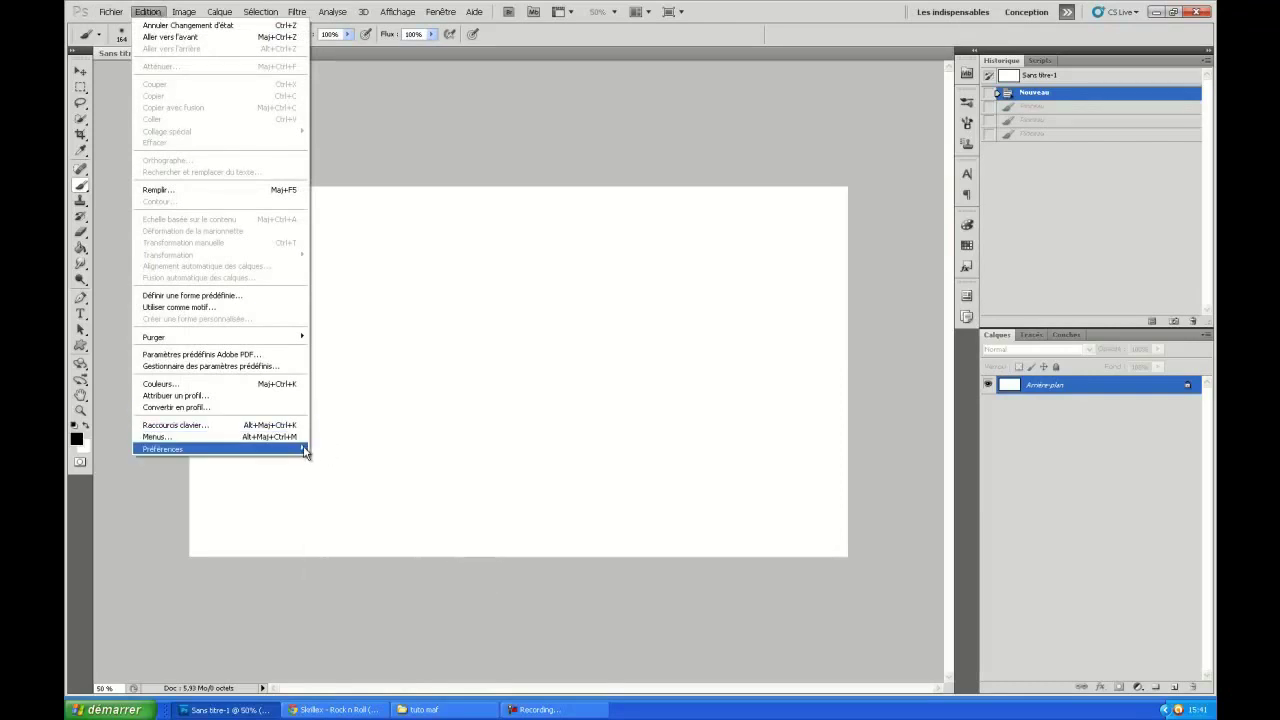
{"action": "left_click", "coordinate": [330, 450]}
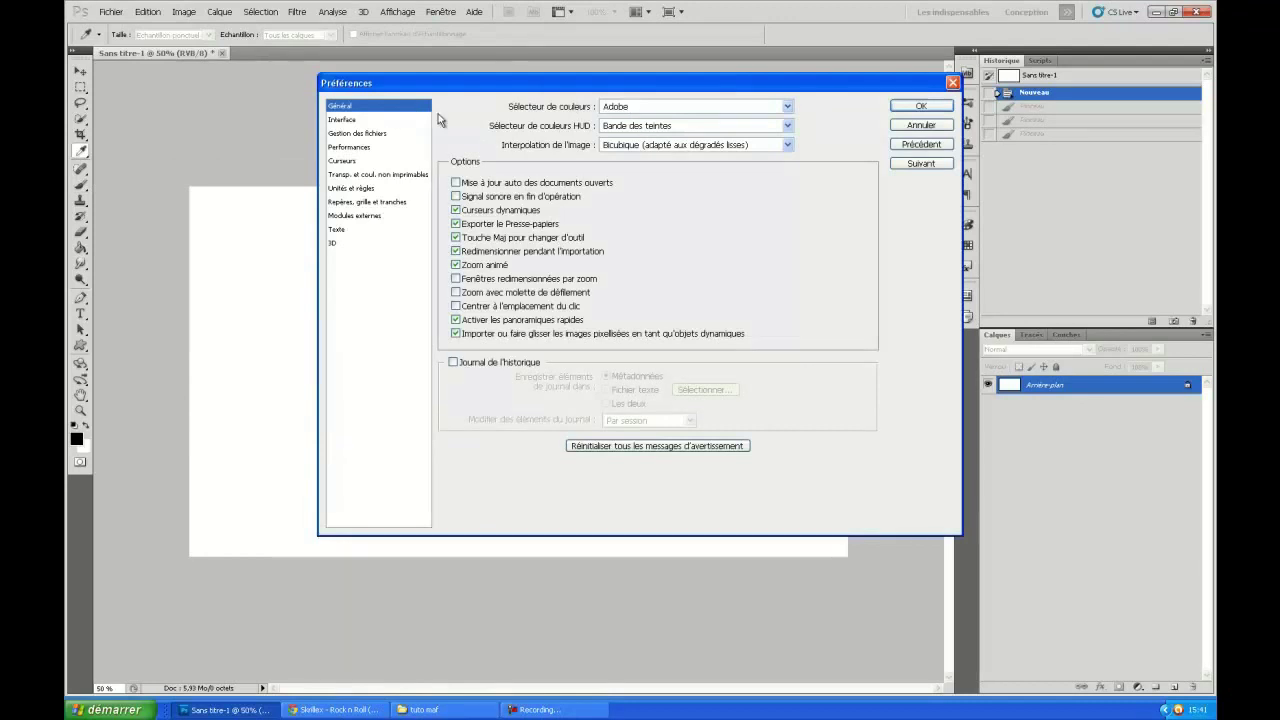
{"action": "left_click", "coordinate": [348, 120]}
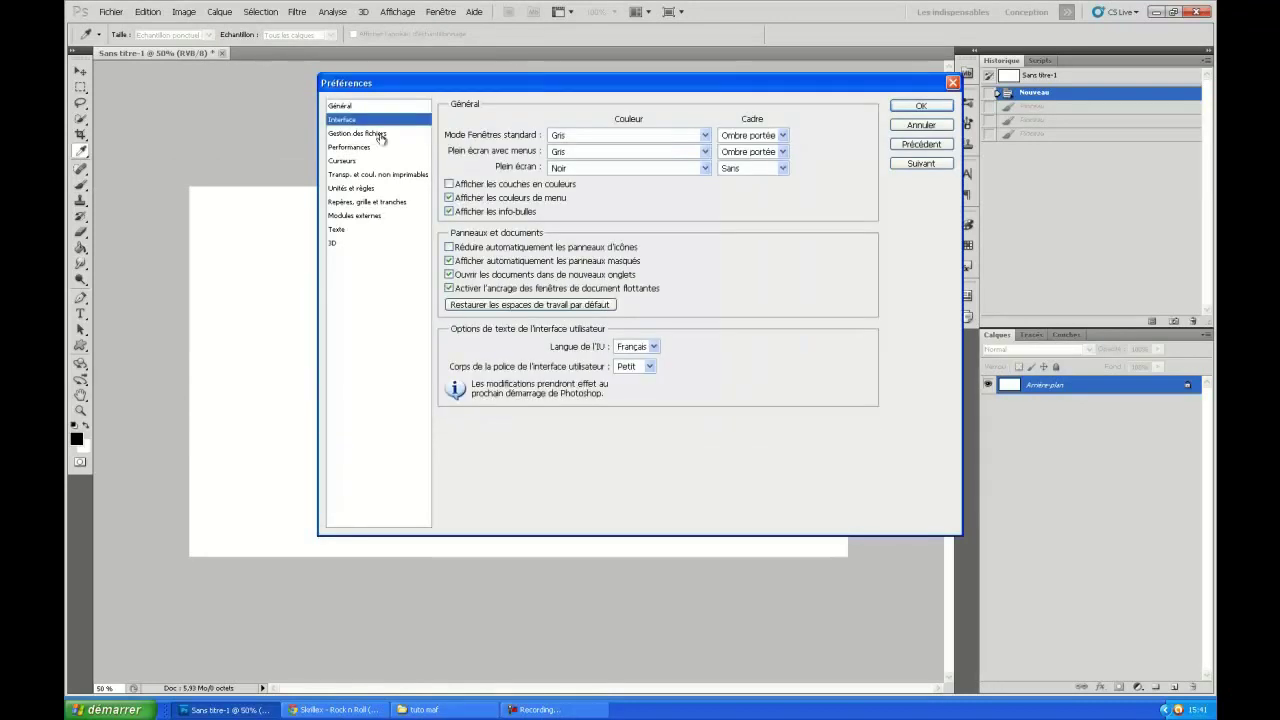
{"action": "left_click", "coordinate": [598, 135]}
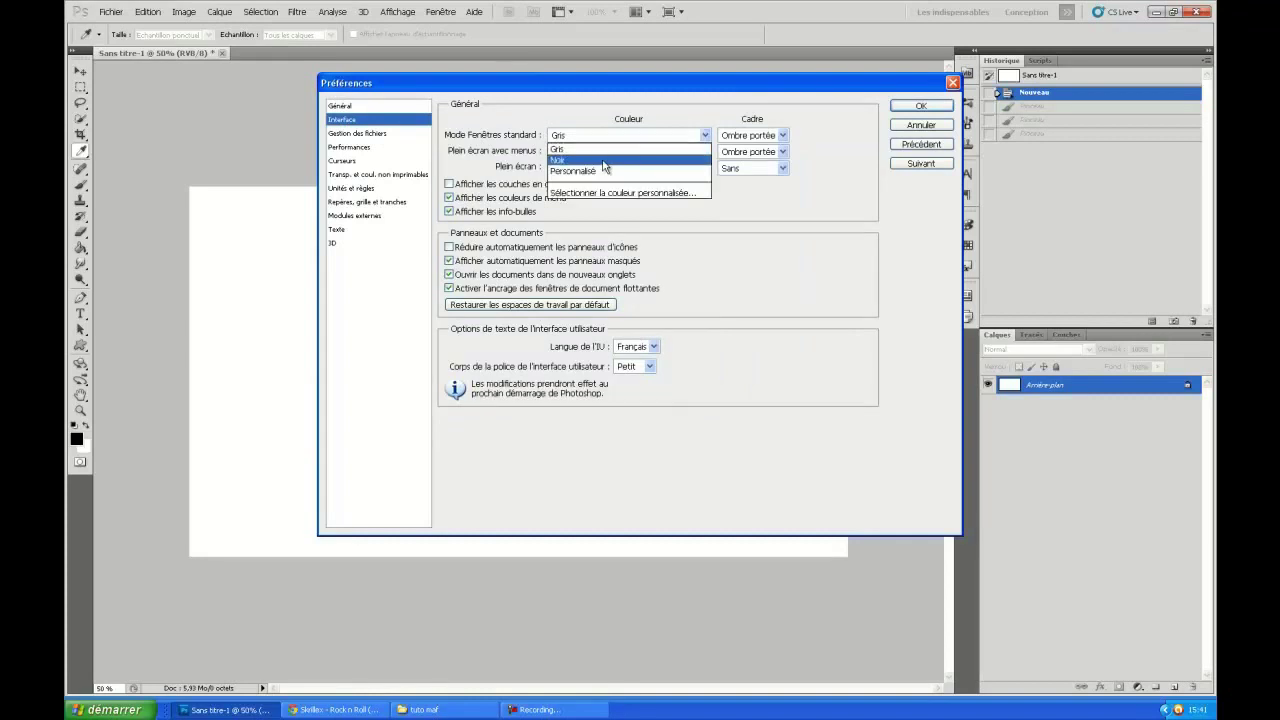
{"action": "left_click", "coordinate": [612, 162]}
{"action": "left_click", "coordinate": [597, 138]}
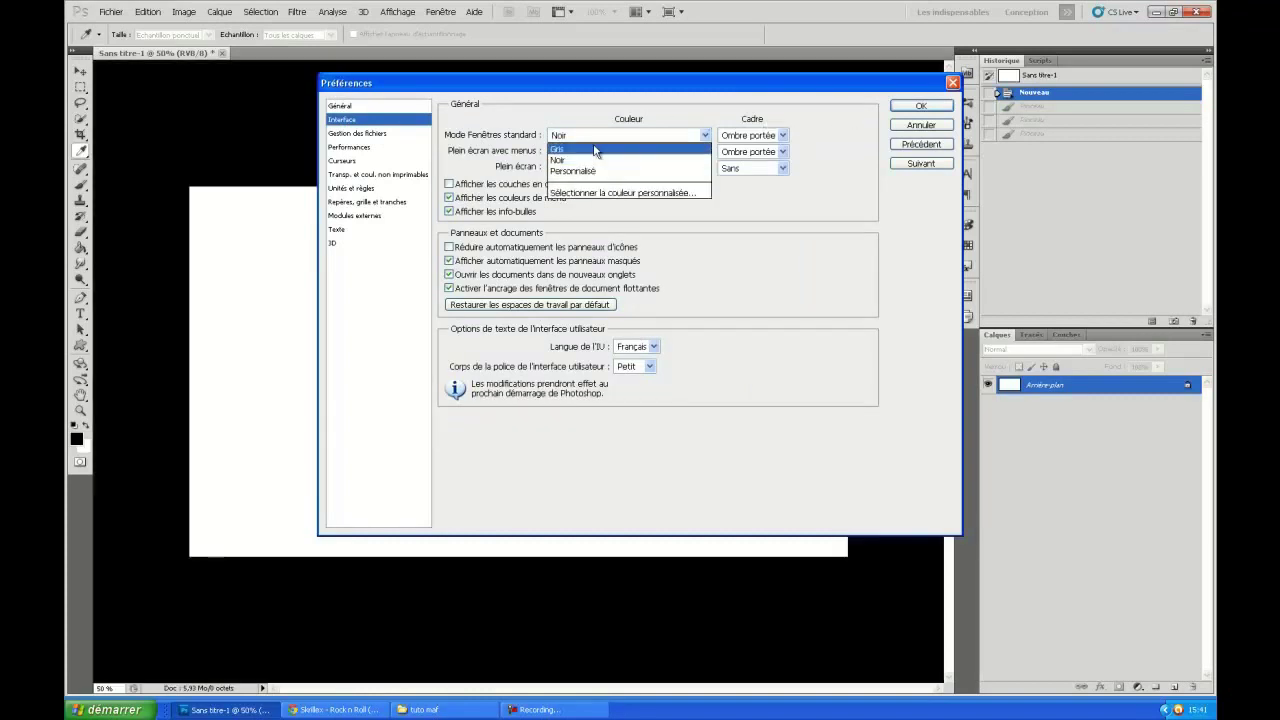
{"action": "left_click", "coordinate": [578, 147]}
{"action": "left_click", "coordinate": [604, 167]}
{"action": "left_click", "coordinate": [603, 178]}
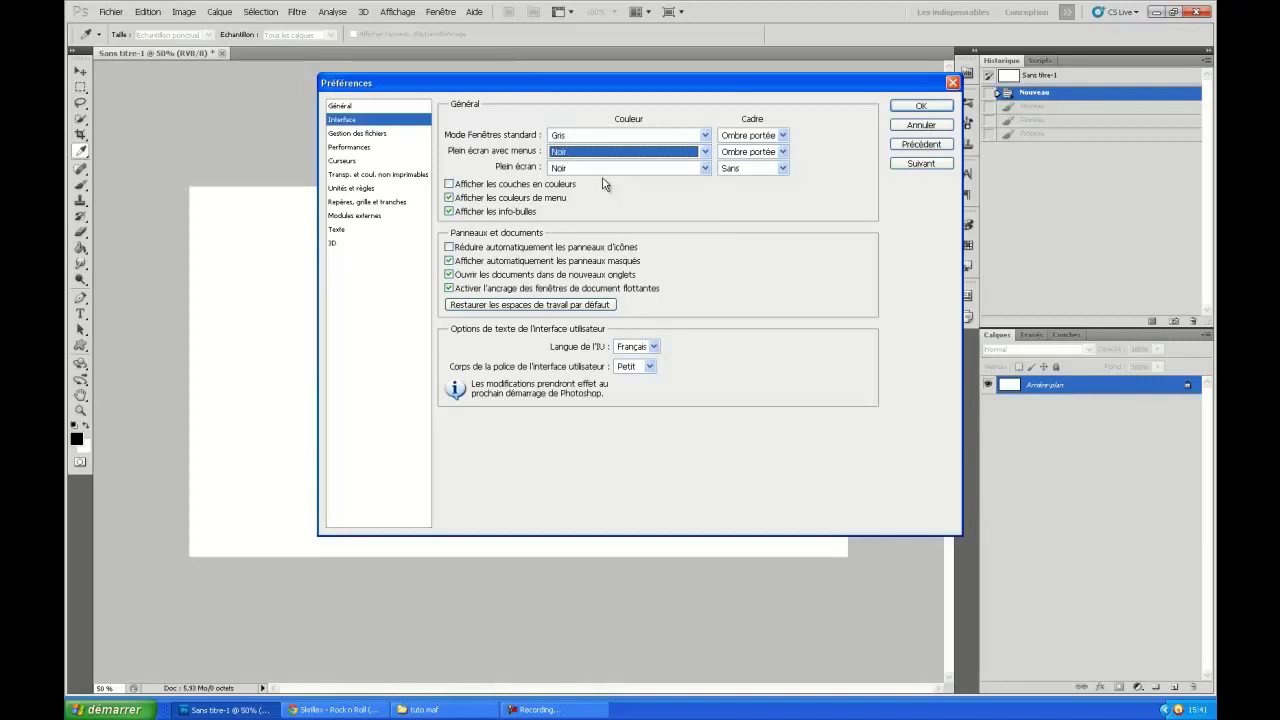
{"action": "left_click", "coordinate": [603, 153]}
{"action": "left_click", "coordinate": [600, 165]}
Look through the performance, transparency, text, guides, plug-in and units preferences, and close them without applying changes.
{"action": "left_click", "coordinate": [352, 146]}
{"action": "left_click", "coordinate": [344, 178]}
{"action": "left_click", "coordinate": [333, 230]}
{"action": "left_click", "coordinate": [347, 203]}
{"action": "left_click", "coordinate": [345, 188]}
{"action": "left_click", "coordinate": [365, 215]}
{"action": "left_click", "coordinate": [375, 188]}
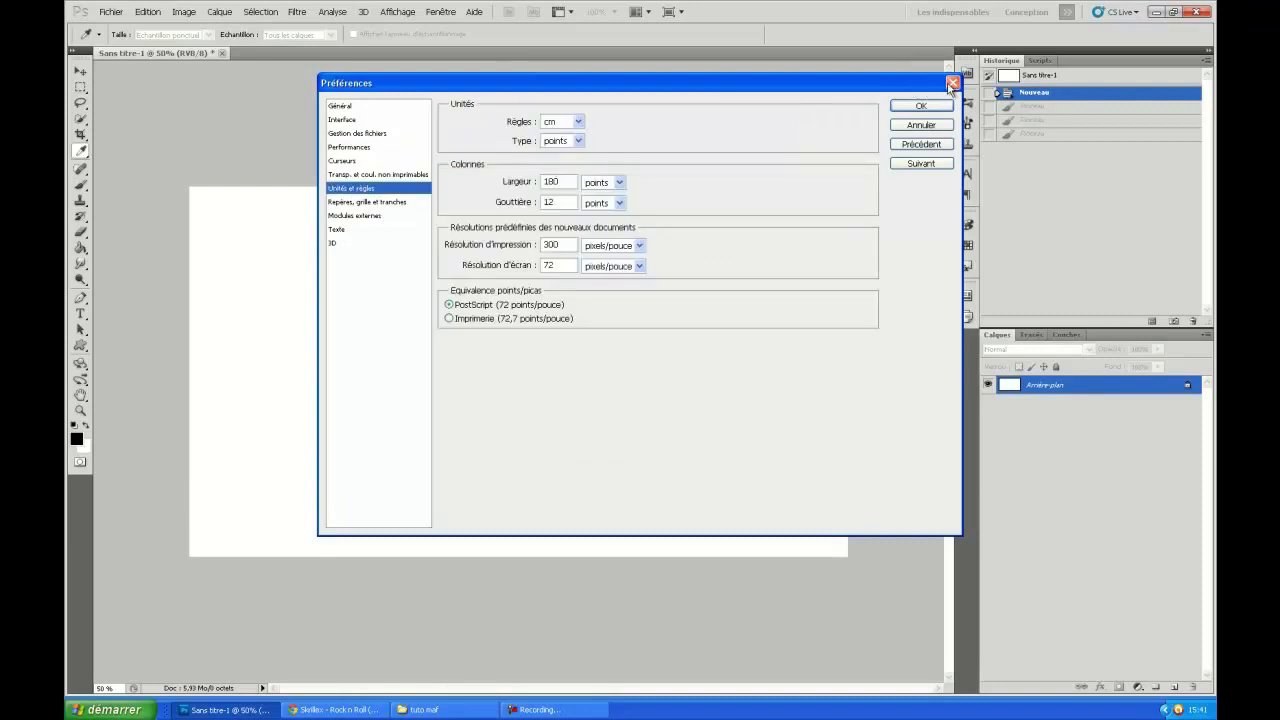
{"action": "left_click", "coordinate": [952, 84]}
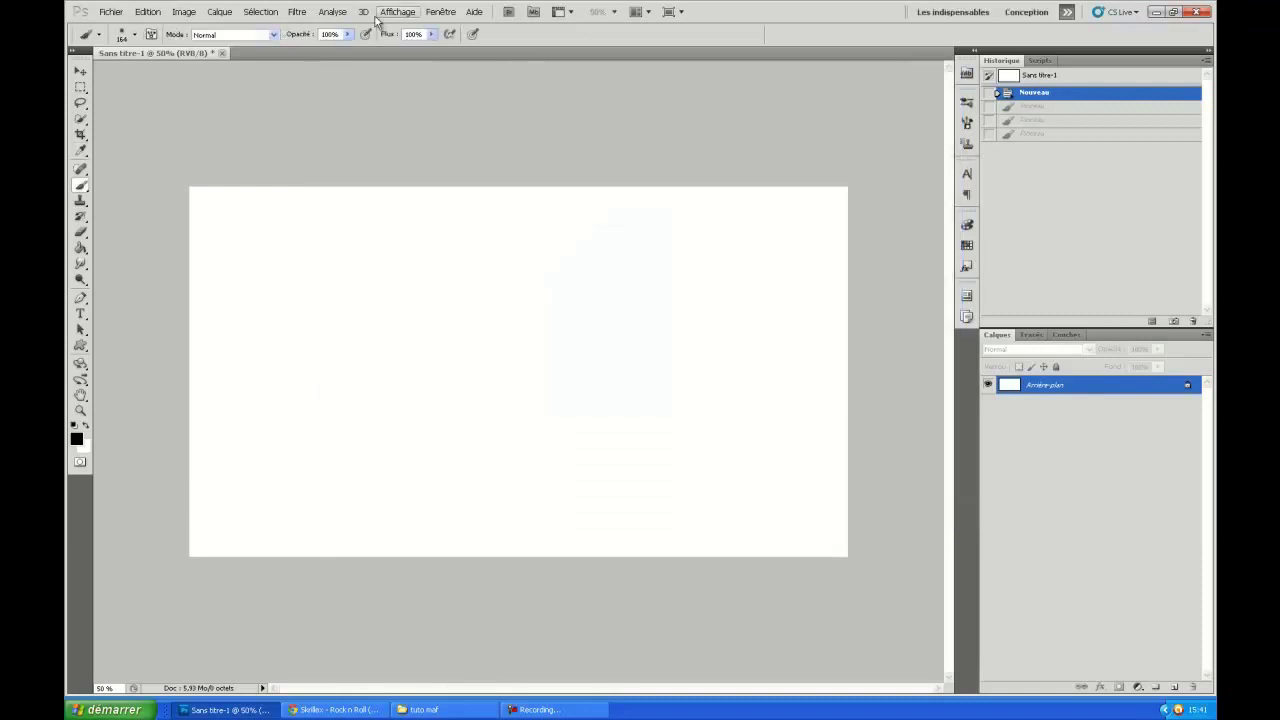
{"action": "left_click", "coordinate": [183, 13]}
{"action": "mouse_move", "coordinate": [189, 27]}
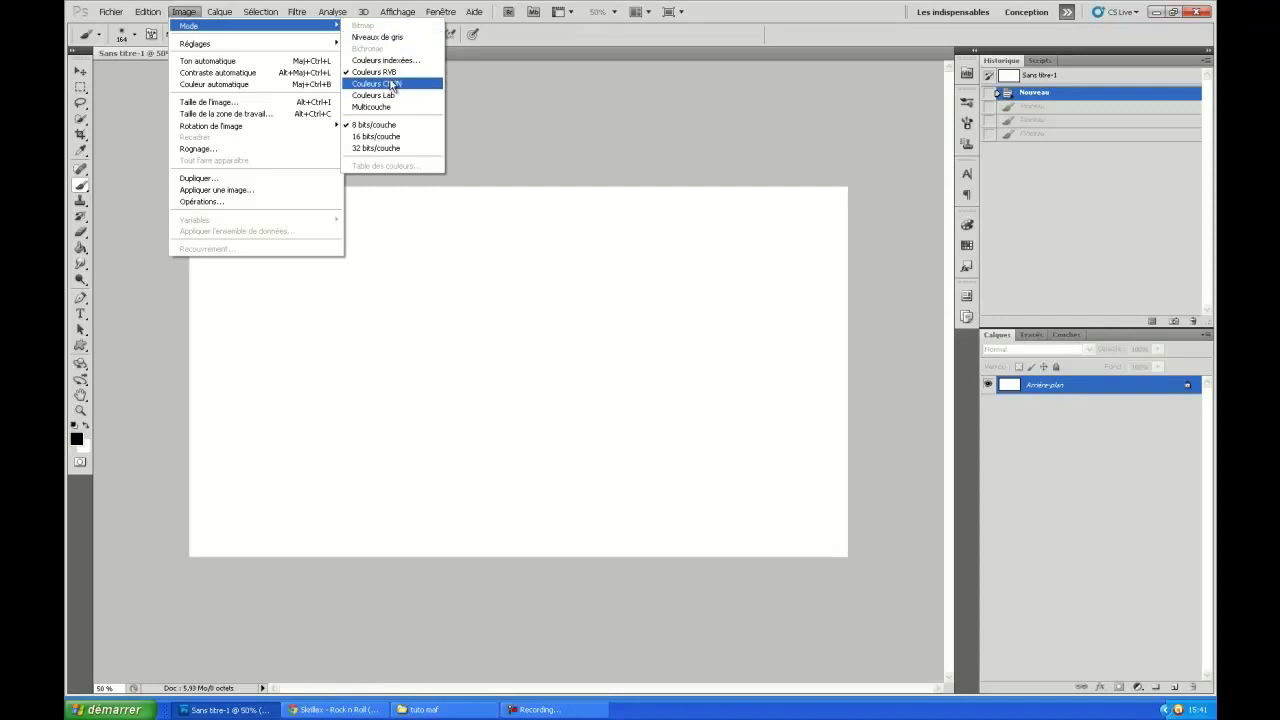
{"action": "mouse_move", "coordinate": [318, 44]}
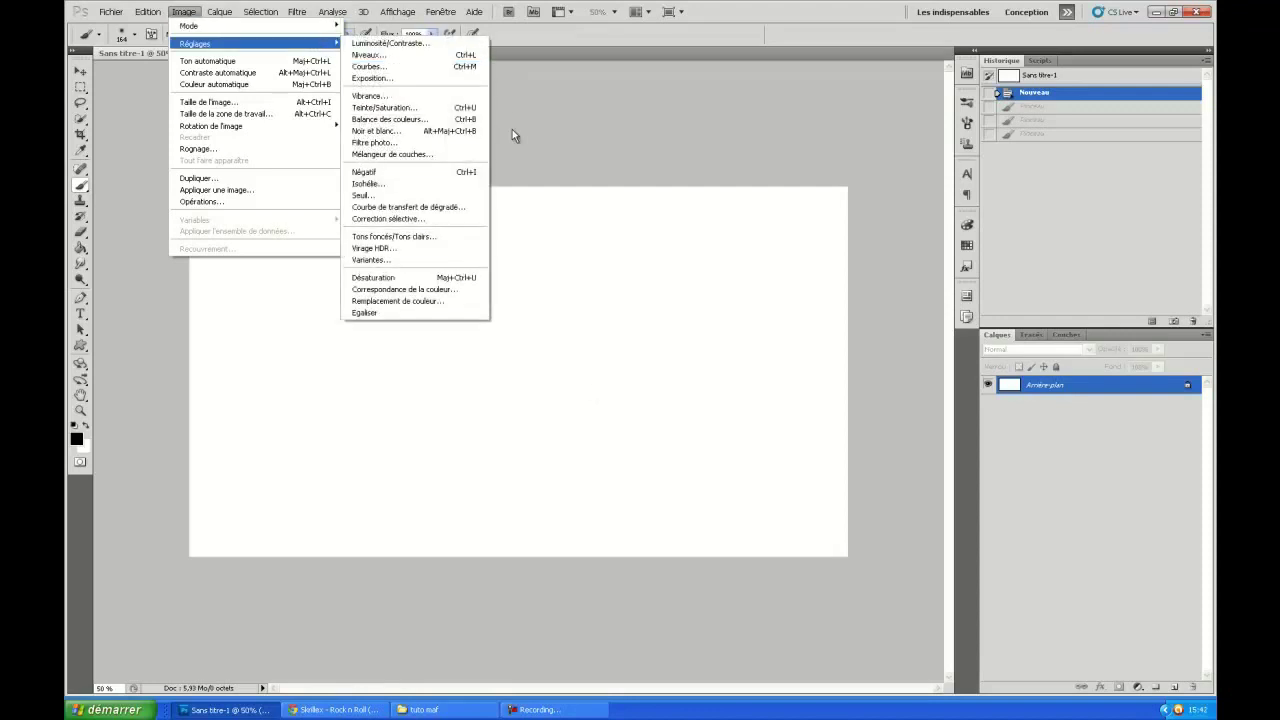
Switch to the tuto maf folder and open maf.jpg in Photoshop.
{"action": "left_click", "coordinate": [423, 709]}
{"action": "right_click", "coordinate": [287, 148]}
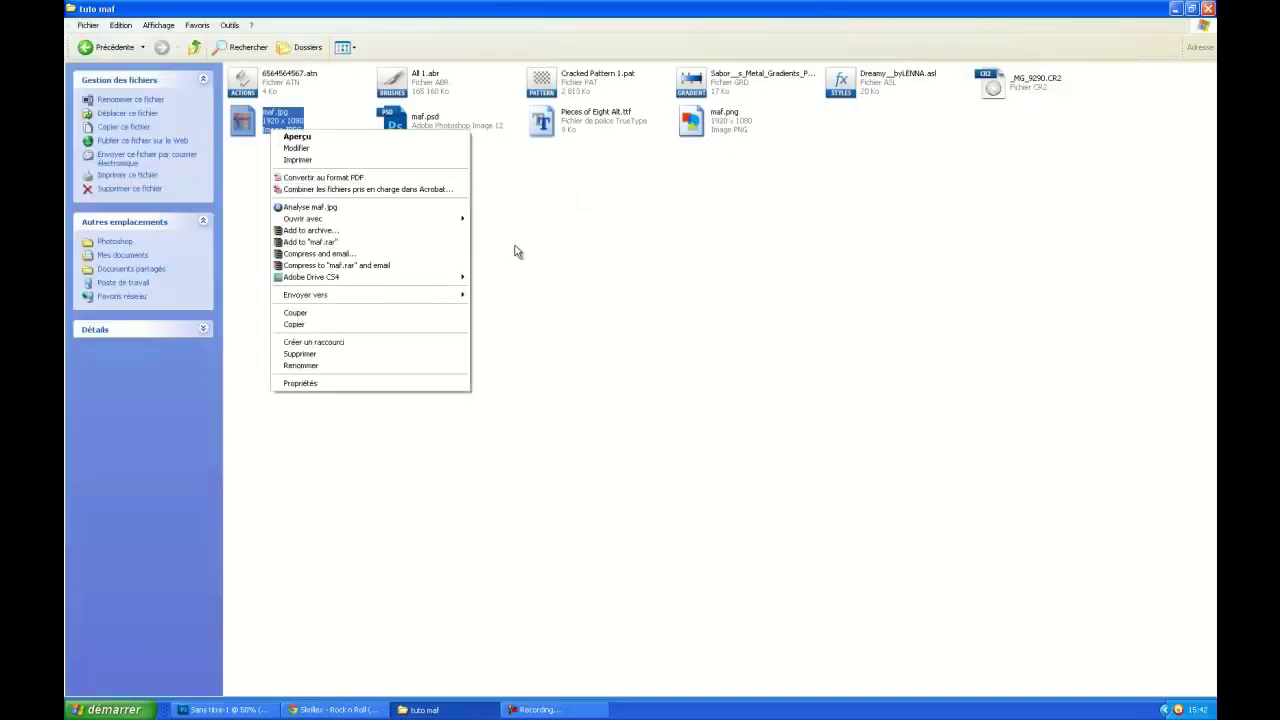
{"action": "mouse_move", "coordinate": [429, 217]}
{"action": "left_click", "coordinate": [556, 259]}
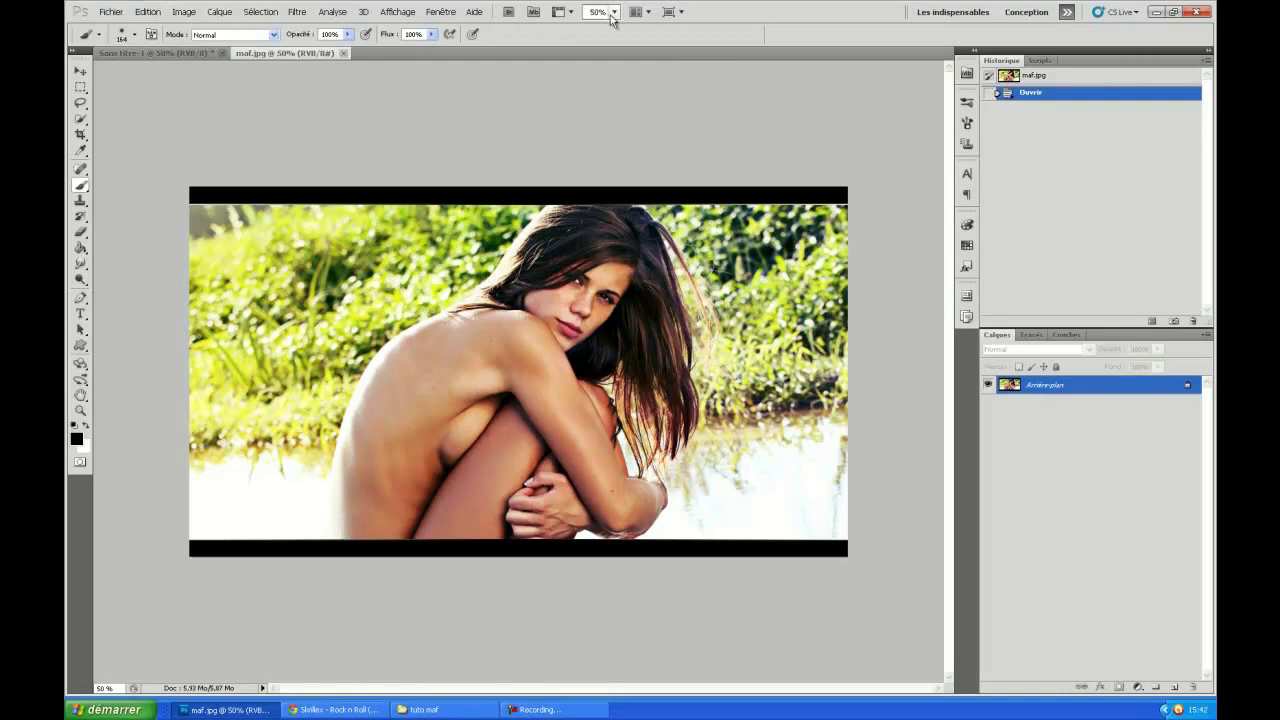
Try a Curves (Courbes) adjustment on the photo and cancel it.
{"action": "left_click", "coordinate": [184, 12]}
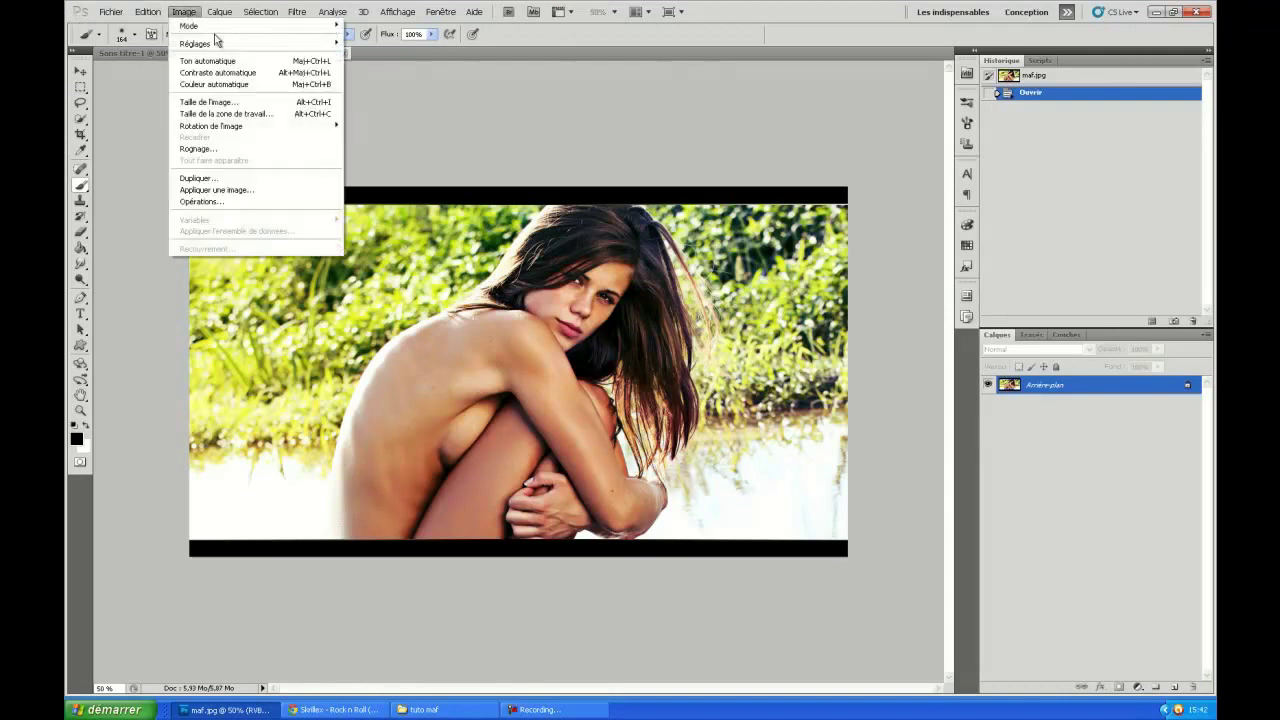
{"action": "mouse_move", "coordinate": [230, 44]}
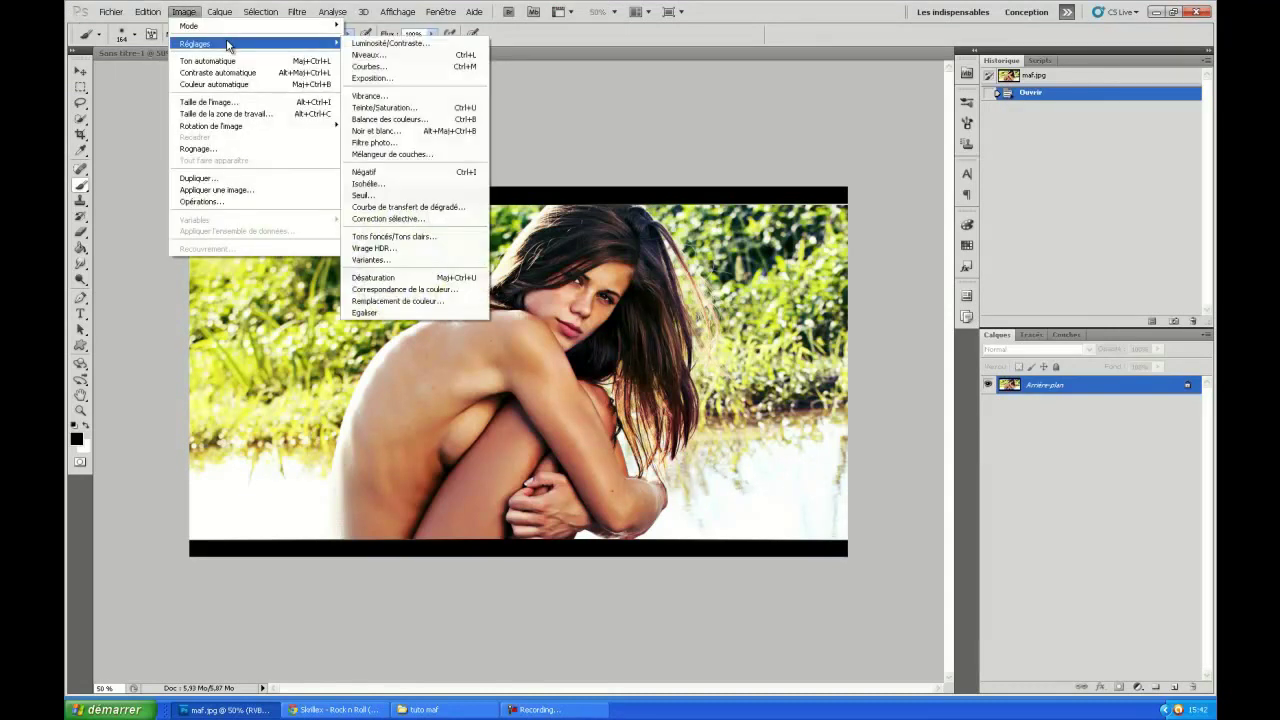
{"action": "left_click", "coordinate": [370, 66]}
{"action": "left_click_drag", "start_coordinate": [904, 455], "coordinate": [864, 518]}
{"action": "left_click", "coordinate": [860, 380]}
{"action": "left_click", "coordinate": [810, 395]}
{"action": "left_click", "coordinate": [1069, 380]}
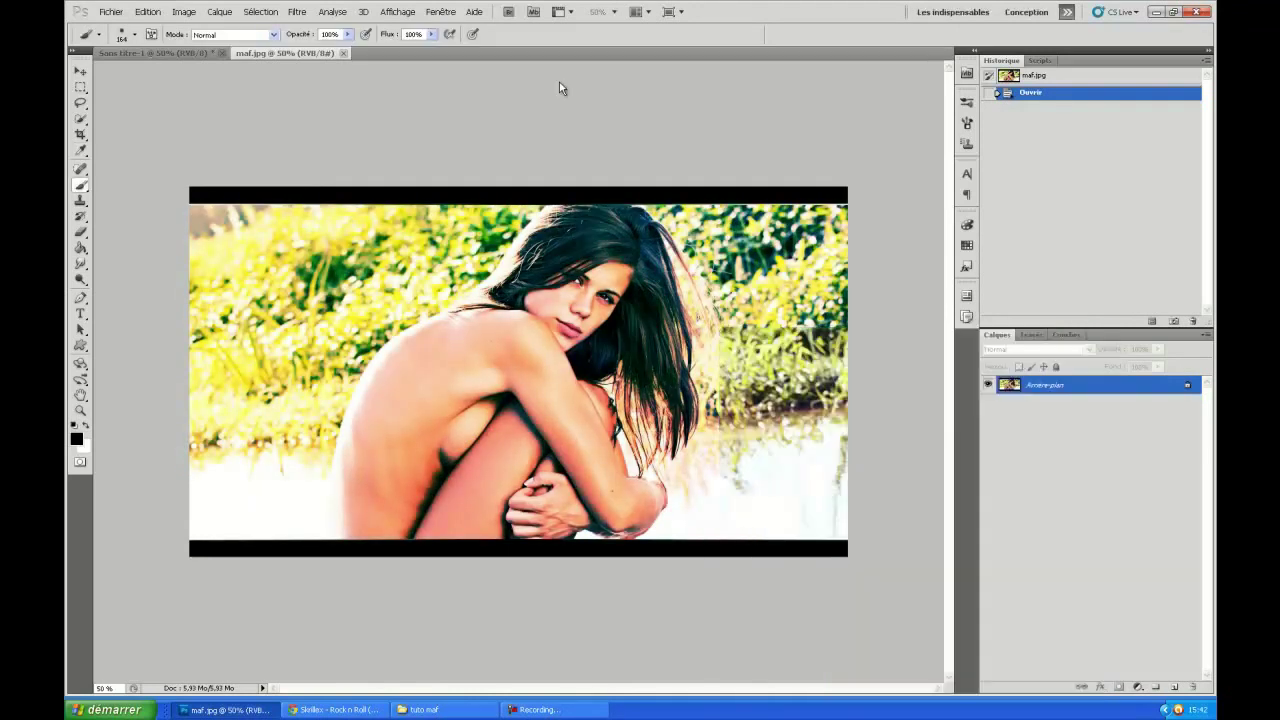
Try a colour balance (Balance des couleurs) shift on the photo and cancel it.
{"action": "left_click", "coordinate": [184, 11]}
{"action": "mouse_move", "coordinate": [220, 46]}
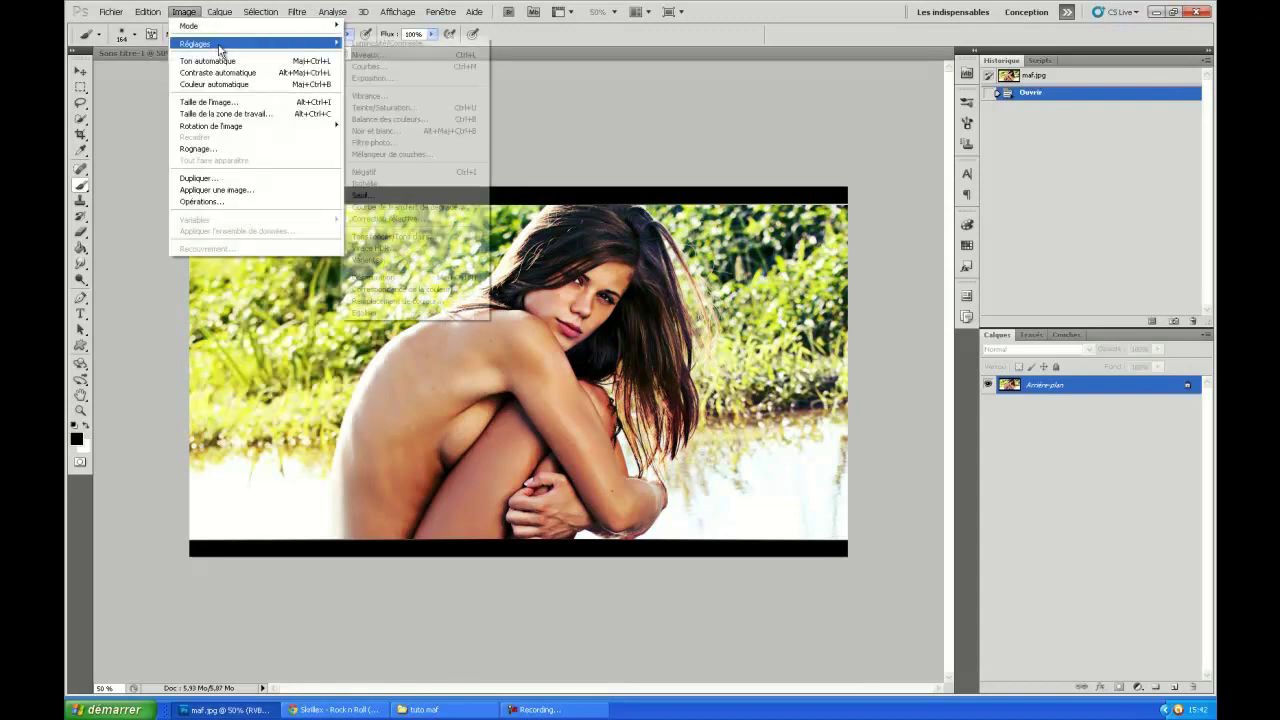
{"action": "left_click", "coordinate": [428, 119]}
{"action": "mouse_move", "coordinate": [604, 452]}
{"action": "left_mouse_down"}
{"action": "mouse_move", "coordinate": [534, 455]}
{"action": "mouse_move", "coordinate": [612, 455]}
{"action": "left_mouse_up"}
{"action": "left_click", "coordinate": [753, 438]}
Try desaturating the photo (Désaturation) and restore its opened state (Ouvrir).
{"action": "left_click", "coordinate": [218, 11]}
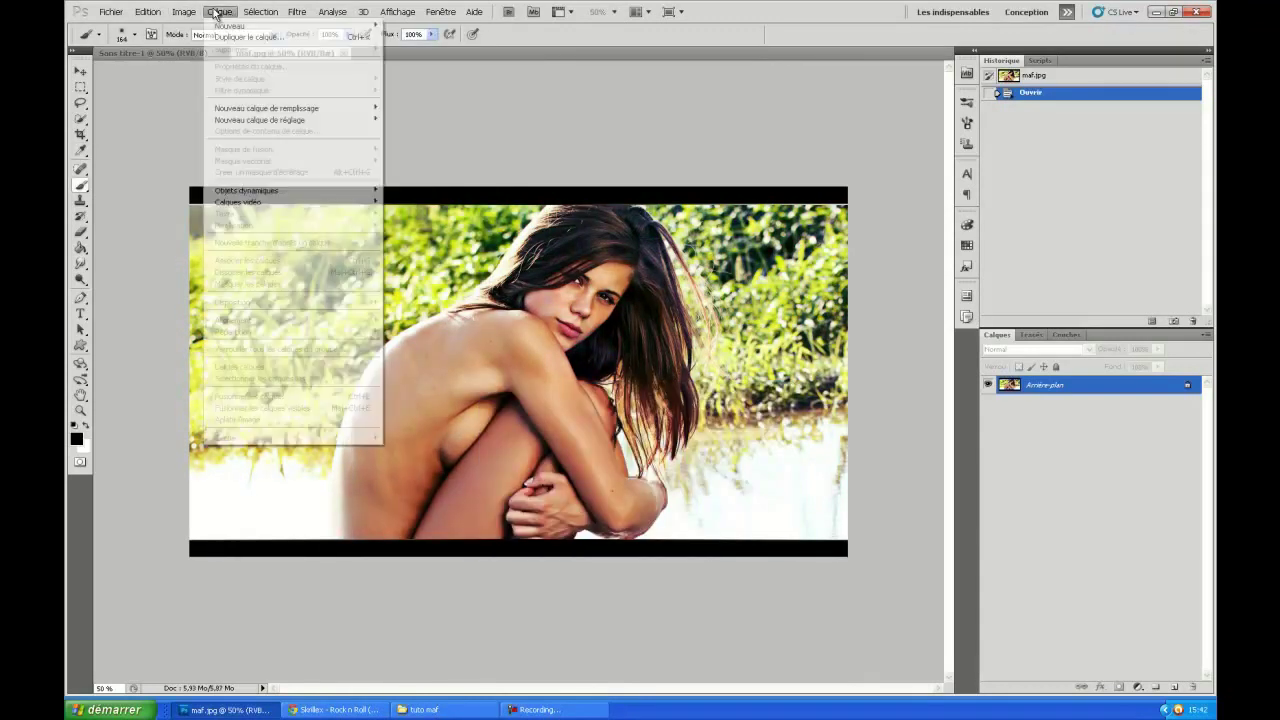
{"action": "mouse_move", "coordinate": [184, 11]}
{"action": "mouse_move", "coordinate": [200, 43]}
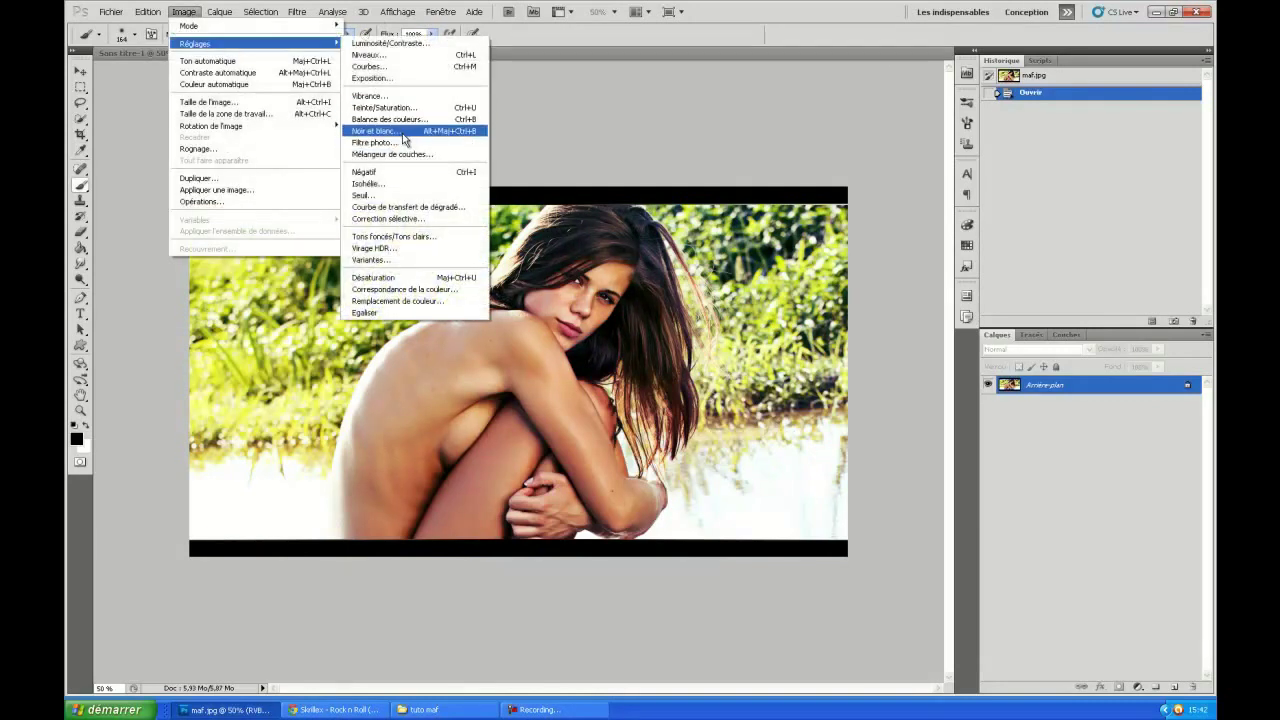
{"action": "left_click", "coordinate": [375, 277]}
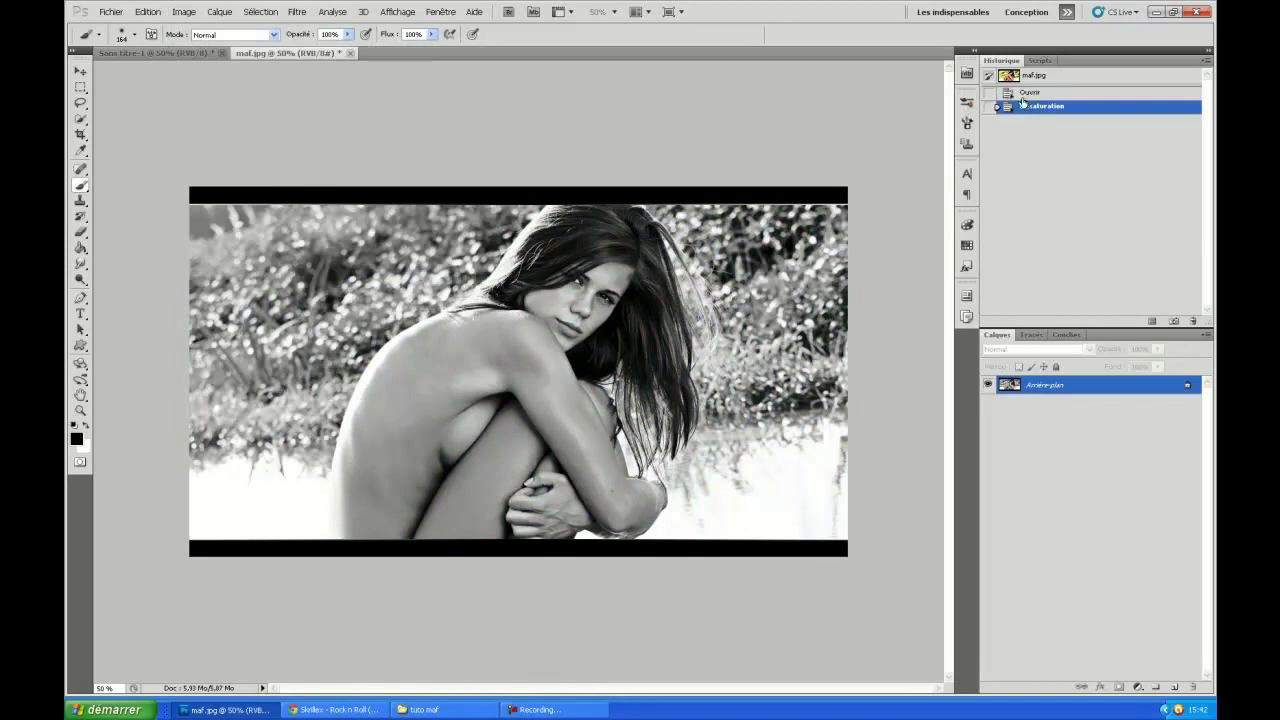
{"action": "left_click", "coordinate": [1024, 94]}
Look at the canvas size settings (Taille de la zone de travail) in pixels and close them without applying.
{"action": "left_click", "coordinate": [183, 12]}
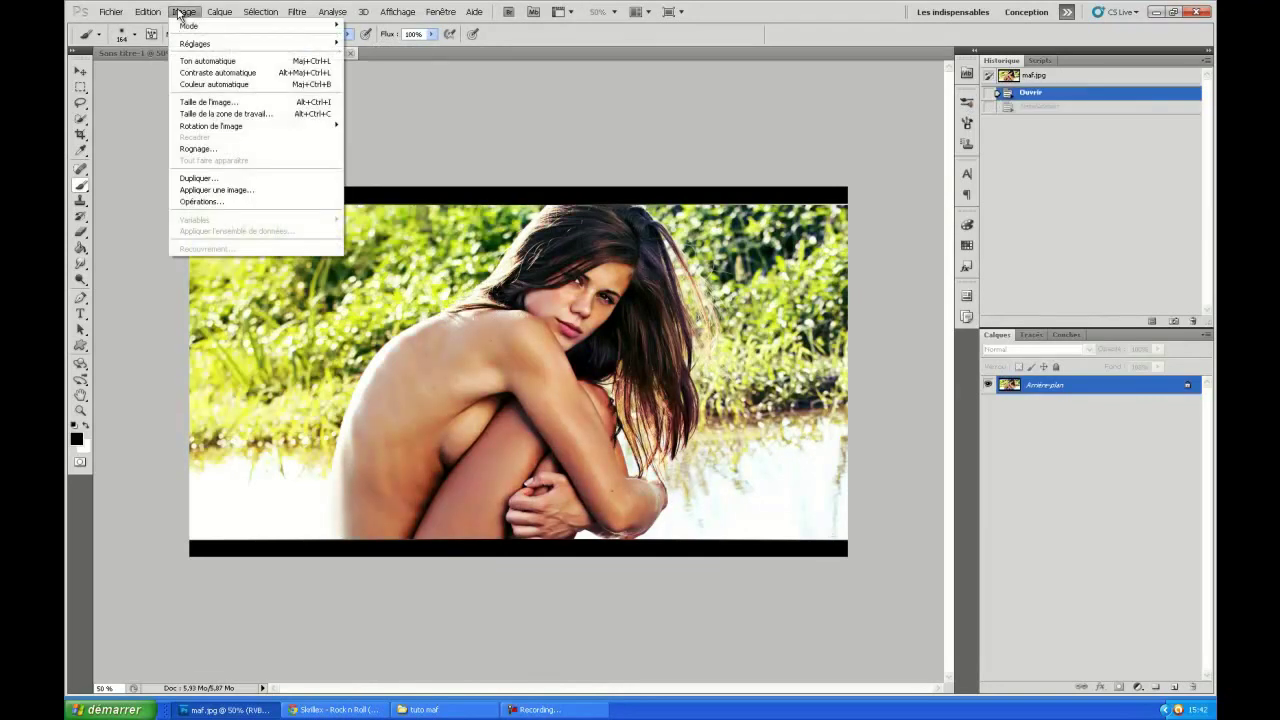
{"action": "left_click", "coordinate": [215, 116]}
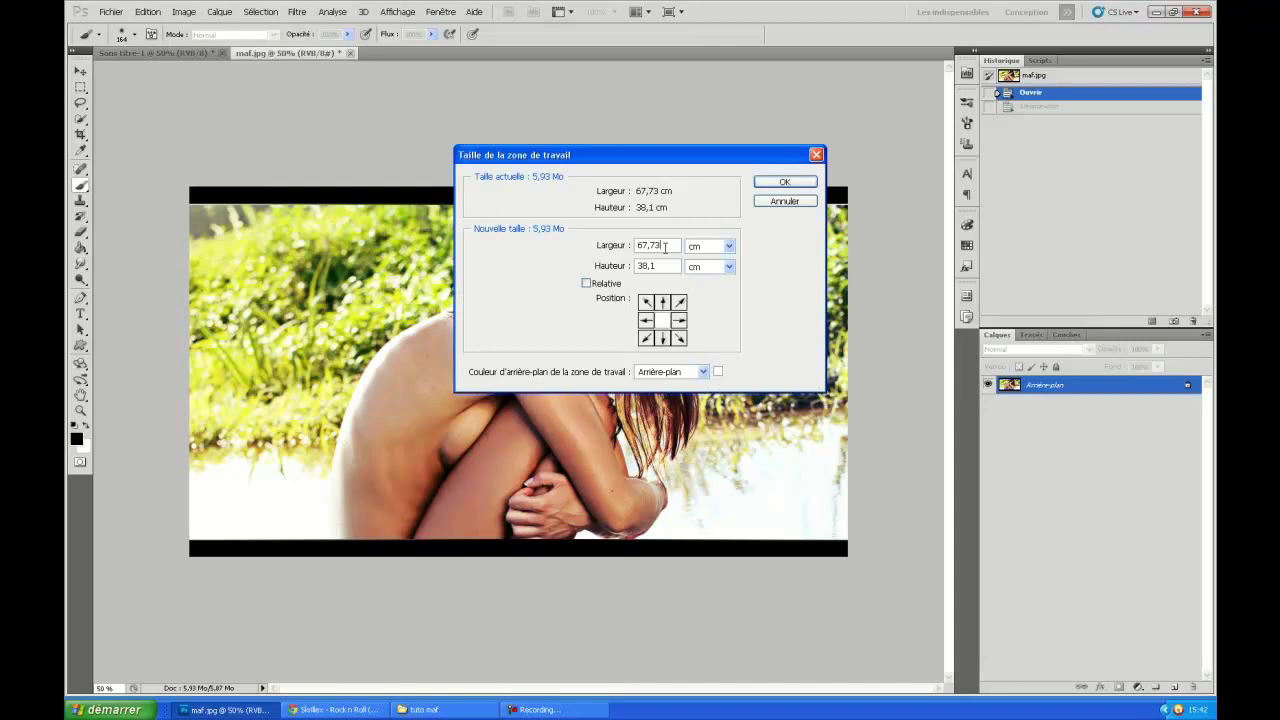
{"action": "left_click", "coordinate": [728, 246]}
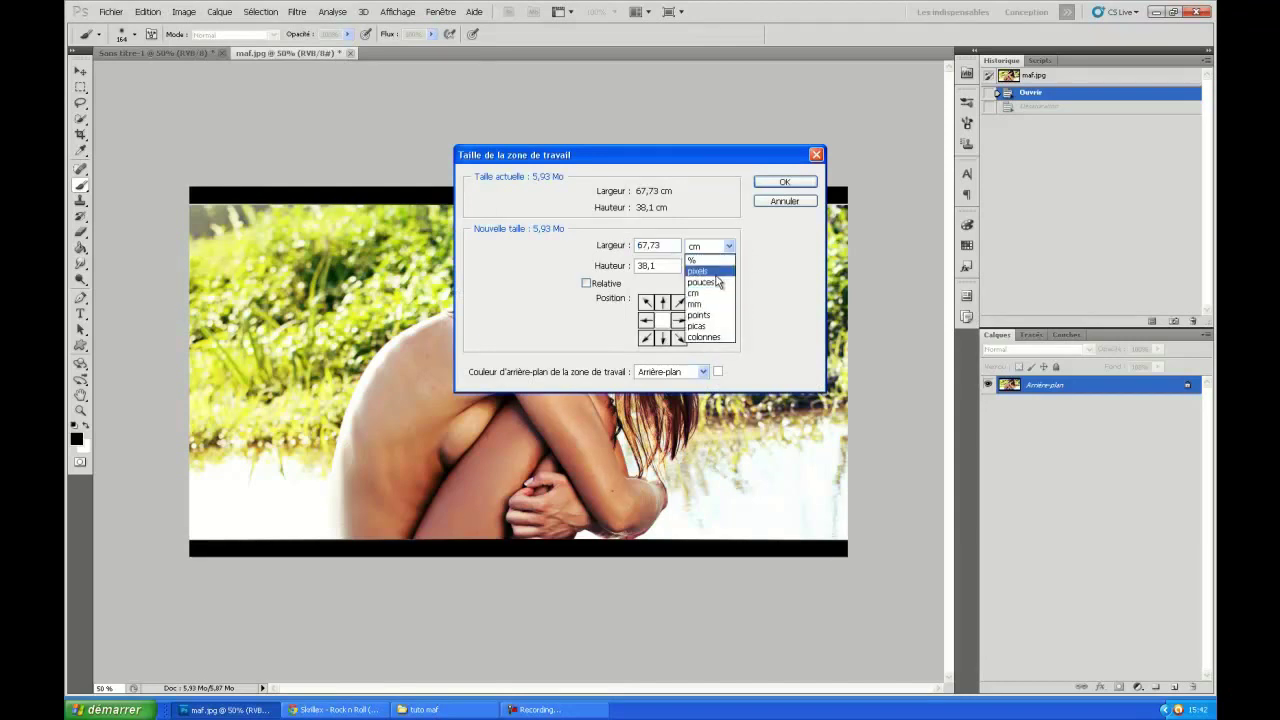
{"action": "left_click", "coordinate": [705, 270]}
{"action": "left_click", "coordinate": [789, 200]}
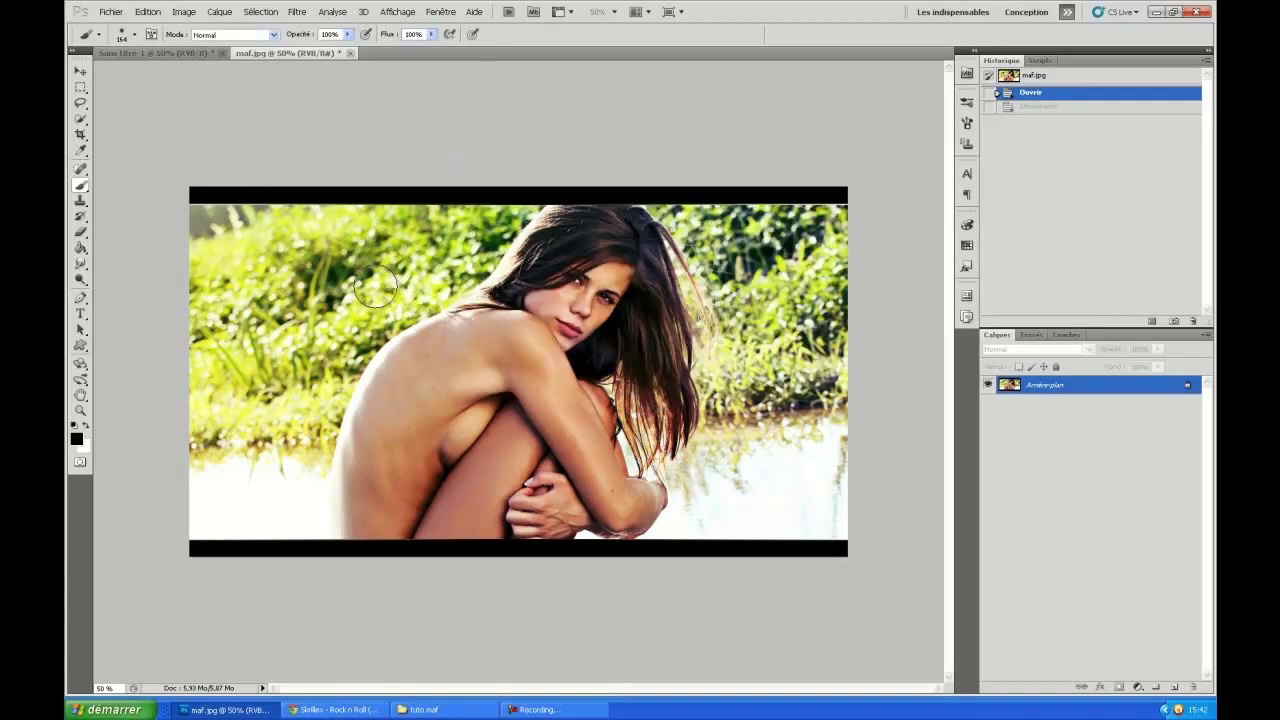
Try adding a gradient fill layer (Dégradé) over the photo and cancel it.
{"action": "left_click", "coordinate": [211, 16]}
{"action": "mouse_move", "coordinate": [237, 27]}
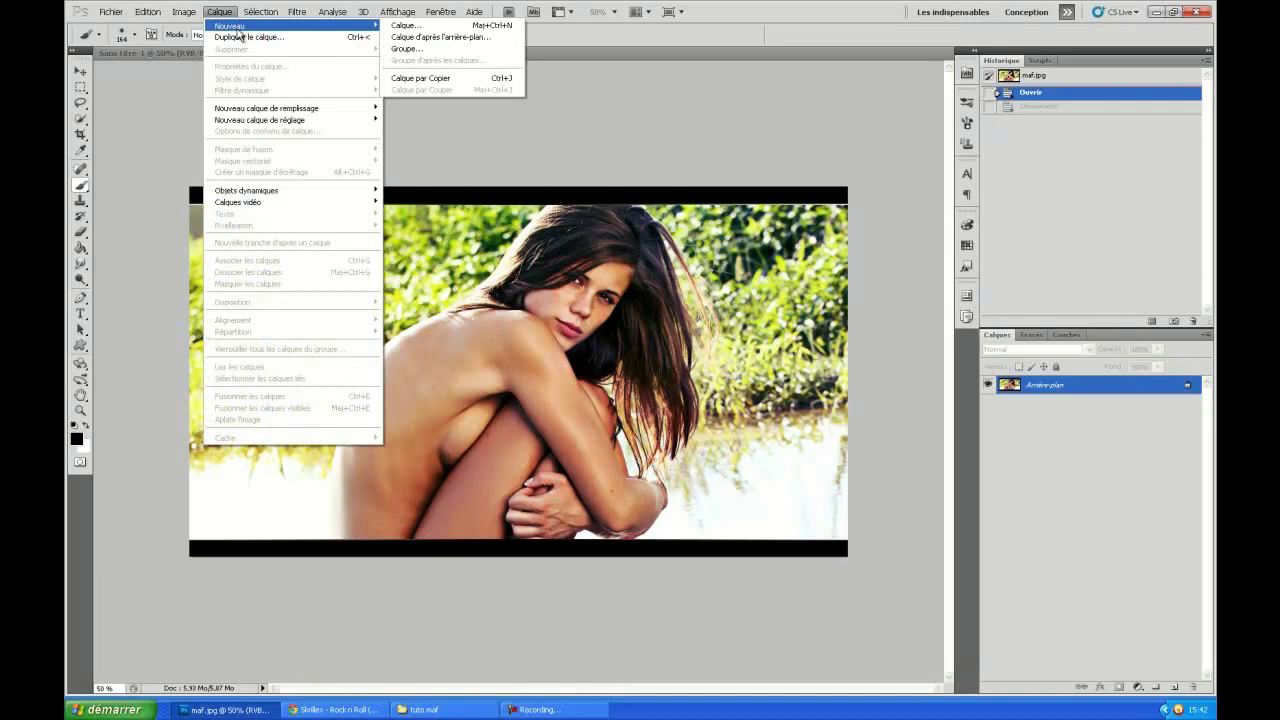
{"action": "left_click", "coordinate": [1189, 668]}
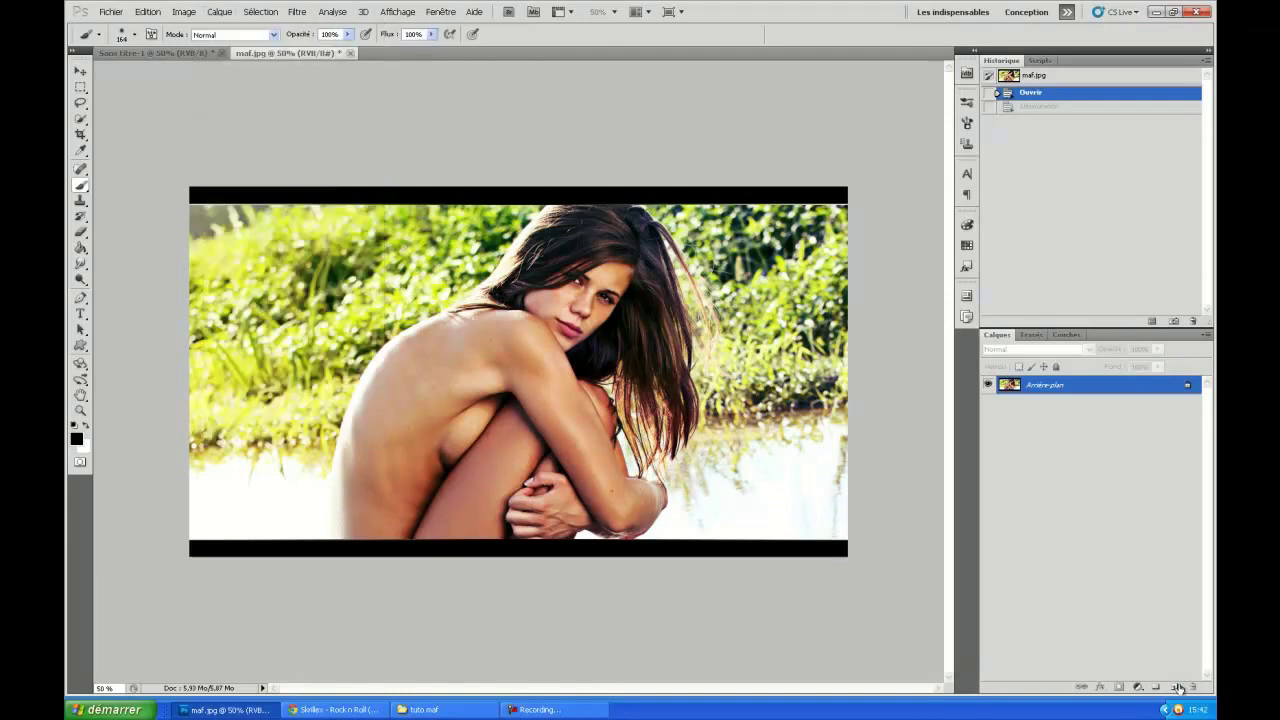
{"action": "left_click", "coordinate": [219, 12]}
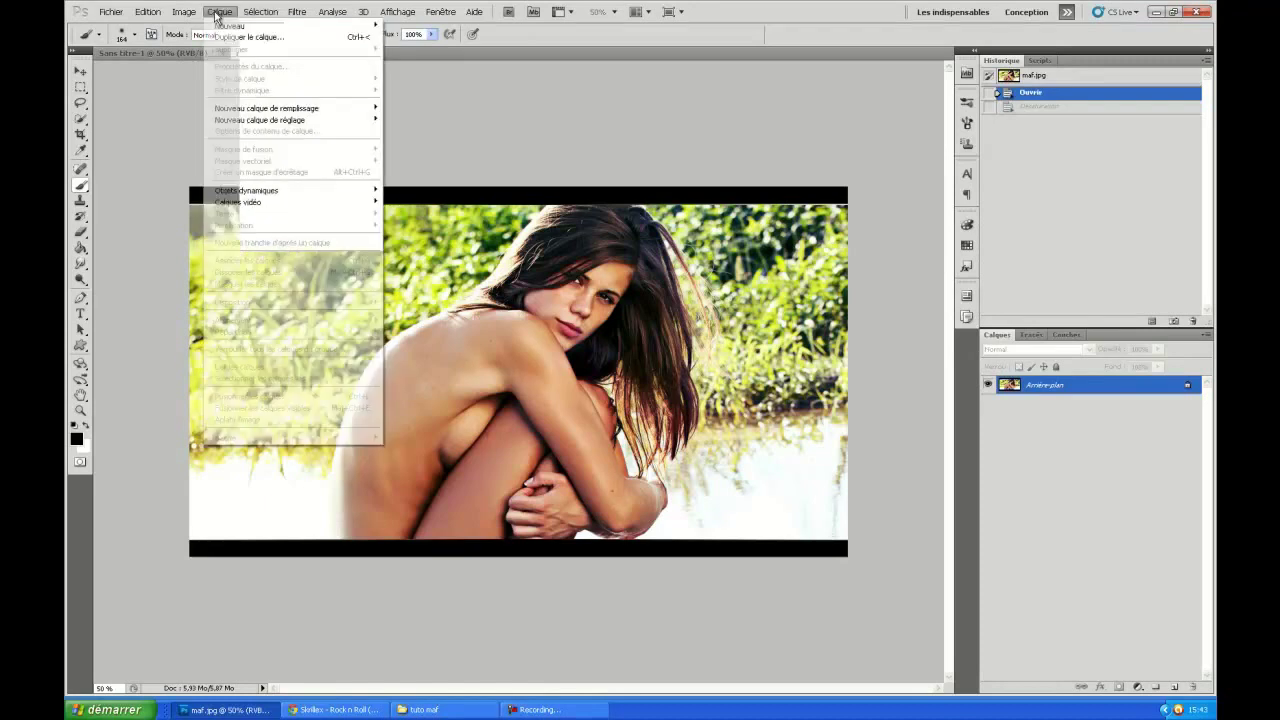
{"action": "mouse_move", "coordinate": [329, 108]}
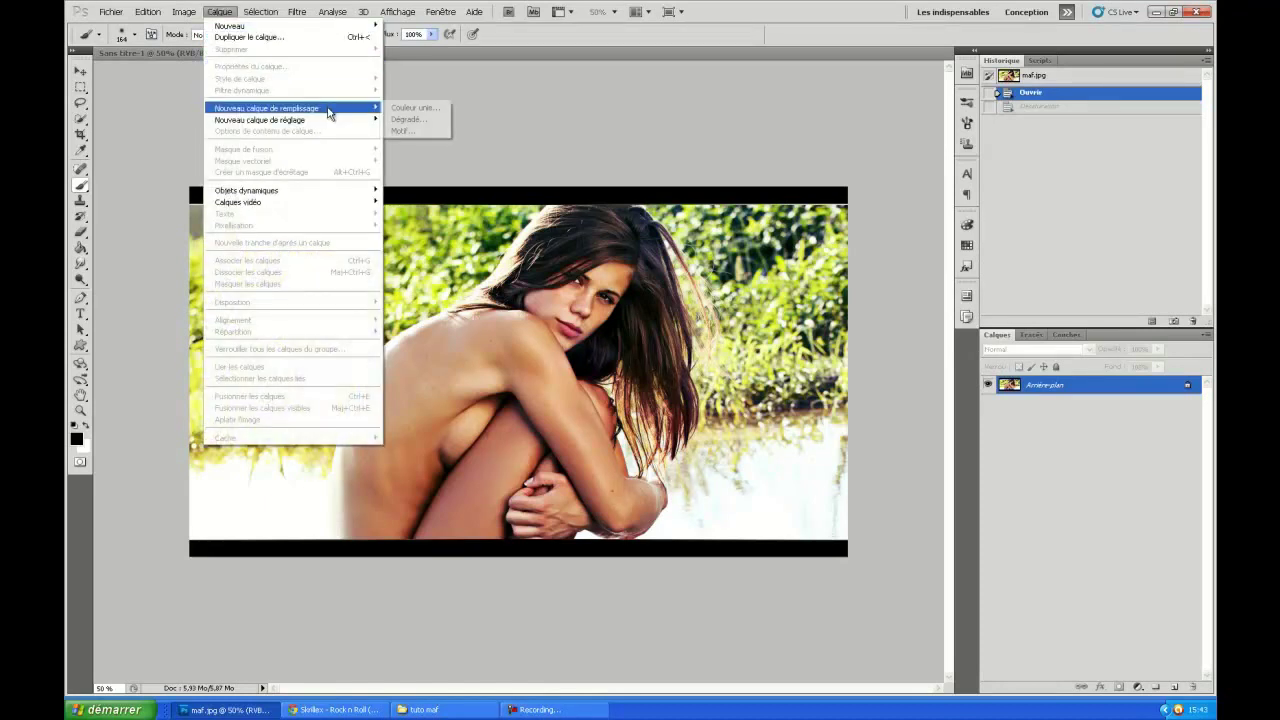
{"action": "left_click", "coordinate": [430, 119]}
{"action": "left_click", "coordinate": [780, 227]}
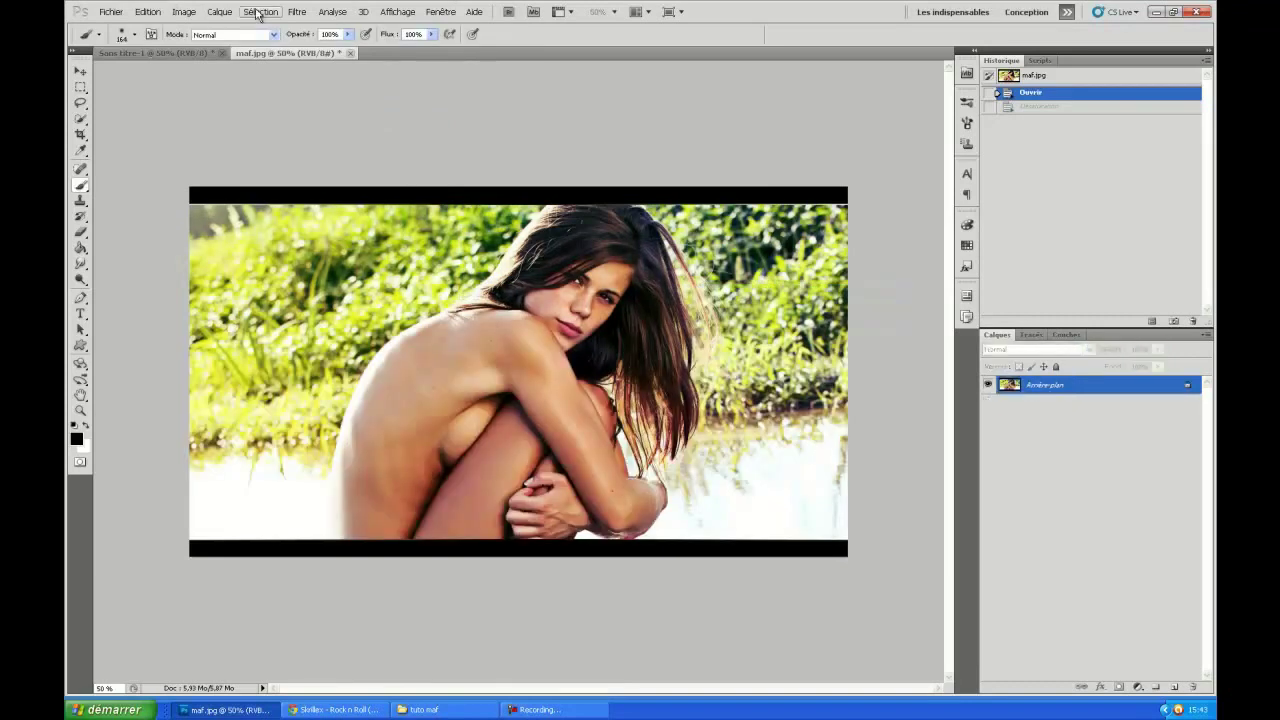
Add a Curves (Courbes) adjustment layer and shape a gentle S-curve, with the upper point at about input 145, output 182.
{"action": "left_click", "coordinate": [219, 11]}
{"action": "mouse_move", "coordinate": [329, 124]}
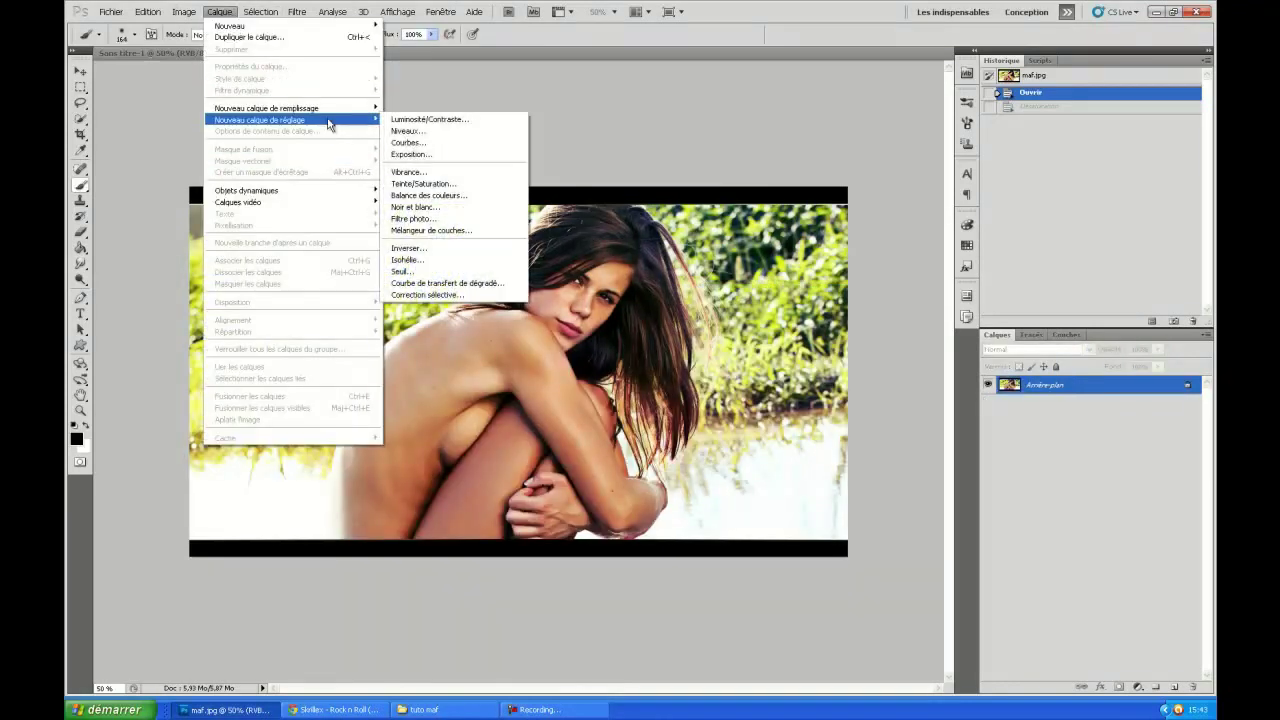
{"action": "mouse_move", "coordinate": [185, 14]}
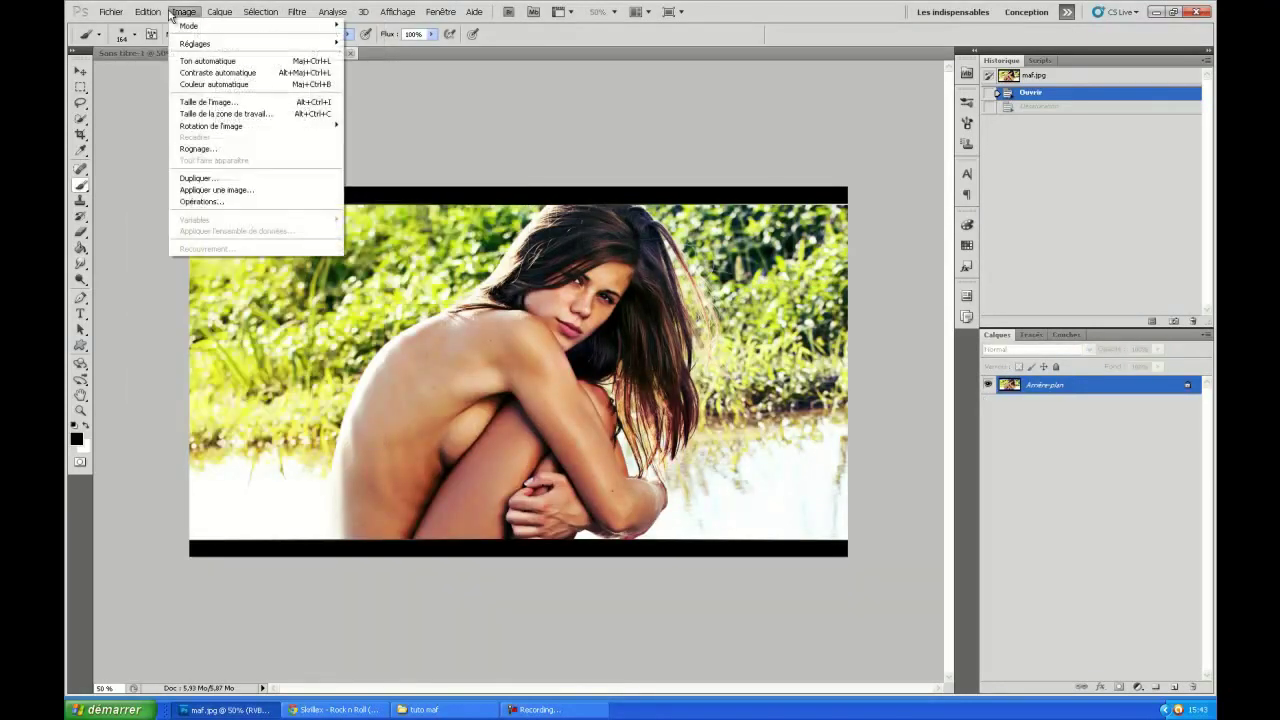
{"action": "mouse_move", "coordinate": [225, 16]}
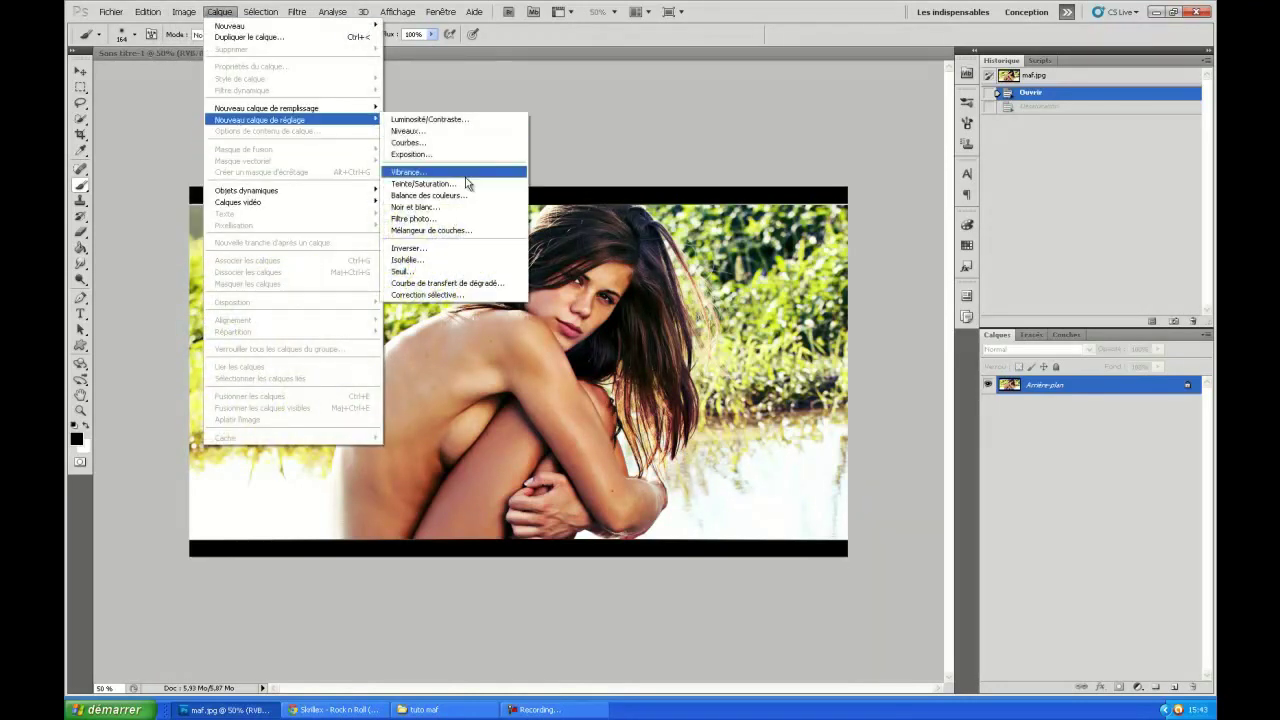
{"action": "left_click", "coordinate": [443, 143]}
{"action": "left_click", "coordinate": [780, 229]}
{"action": "left_click_drag", "start_coordinate": [1071, 436], "coordinate": [1066, 416]}
{"action": "mouse_move", "coordinate": [1043, 465]}
{"action": "left_mouse_down"}
{"action": "mouse_move", "coordinate": [1046, 482]}
{"action": "mouse_move", "coordinate": [1042, 463]}
{"action": "left_mouse_up"}
{"action": "left_click_drag", "start_coordinate": [1067, 421], "coordinate": [1069, 427]}
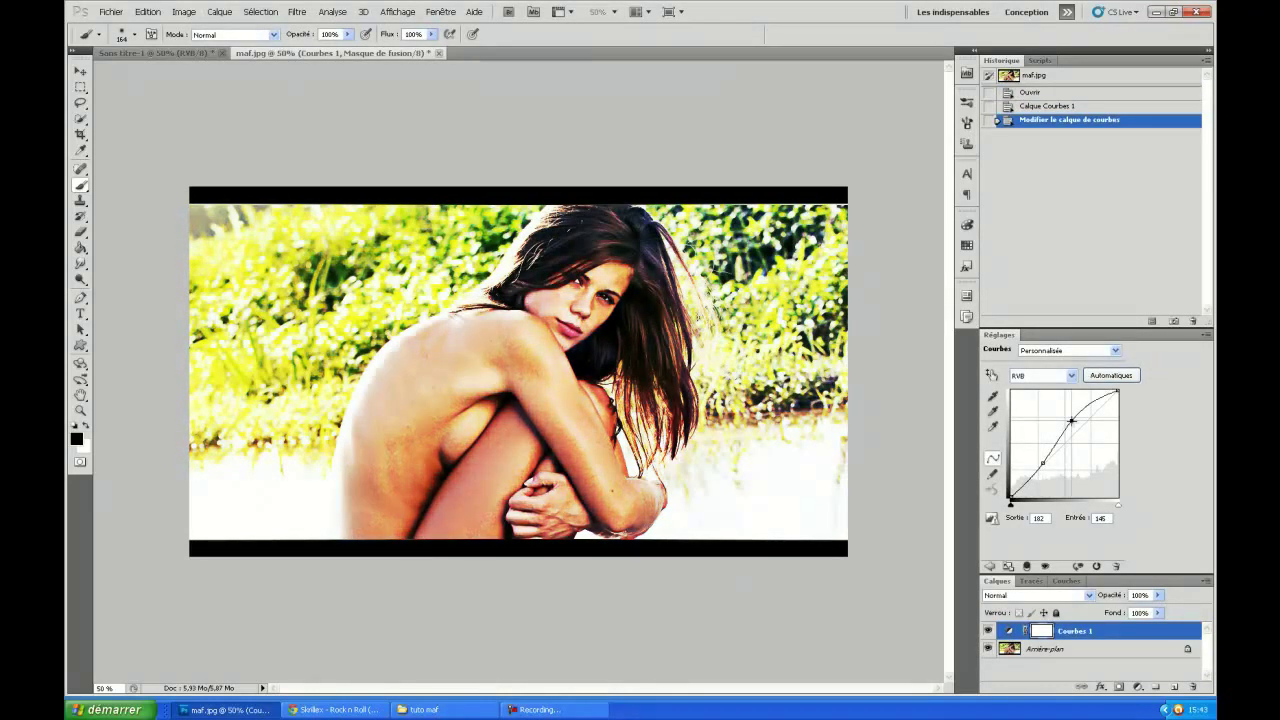
Collapse the adjustment settings and compare the photo with and without the Courbes 1 layer.
{"action": "right_click", "coordinate": [1080, 345]}
{"action": "left_click", "coordinate": [1072, 348]}
{"action": "left_click", "coordinate": [988, 385]}
{"action": "left_click", "coordinate": [988, 385]}
{"action": "left_click", "coordinate": [988, 385]}
{"action": "left_click", "coordinate": [988, 385]}
Try the Lumière tamisée blend mode on the Courbes 1 layer and revert the photo to its opened state.
{"action": "left_click", "coordinate": [1045, 349]}
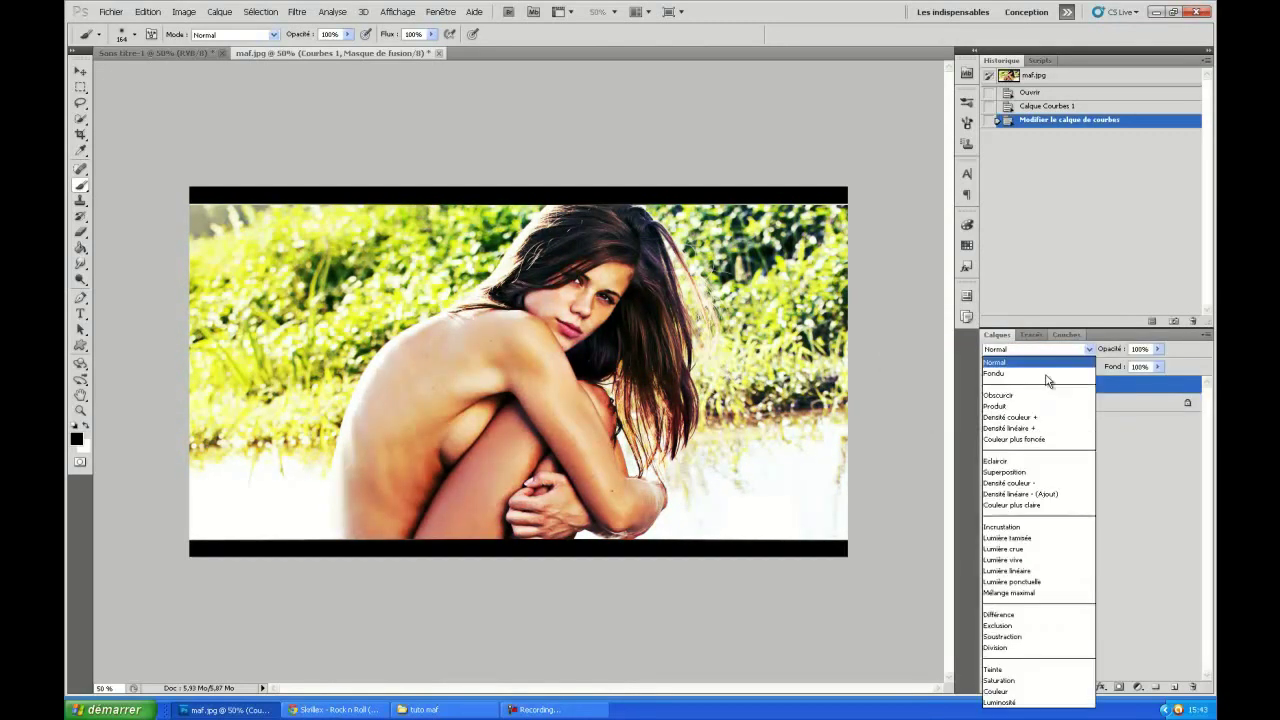
{"action": "left_click", "coordinate": [1034, 538]}
{"action": "left_click", "coordinate": [1034, 119]}
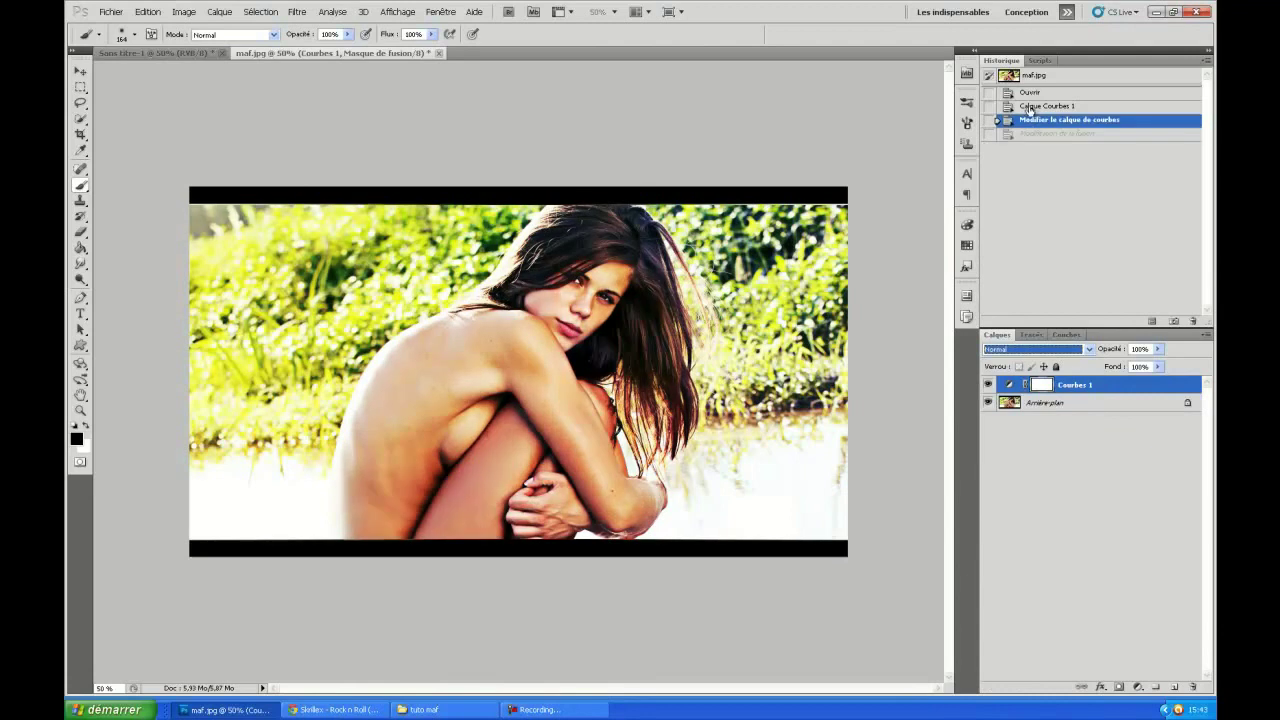
{"action": "left_click", "coordinate": [1034, 106]}
{"action": "left_click", "coordinate": [1030, 92]}
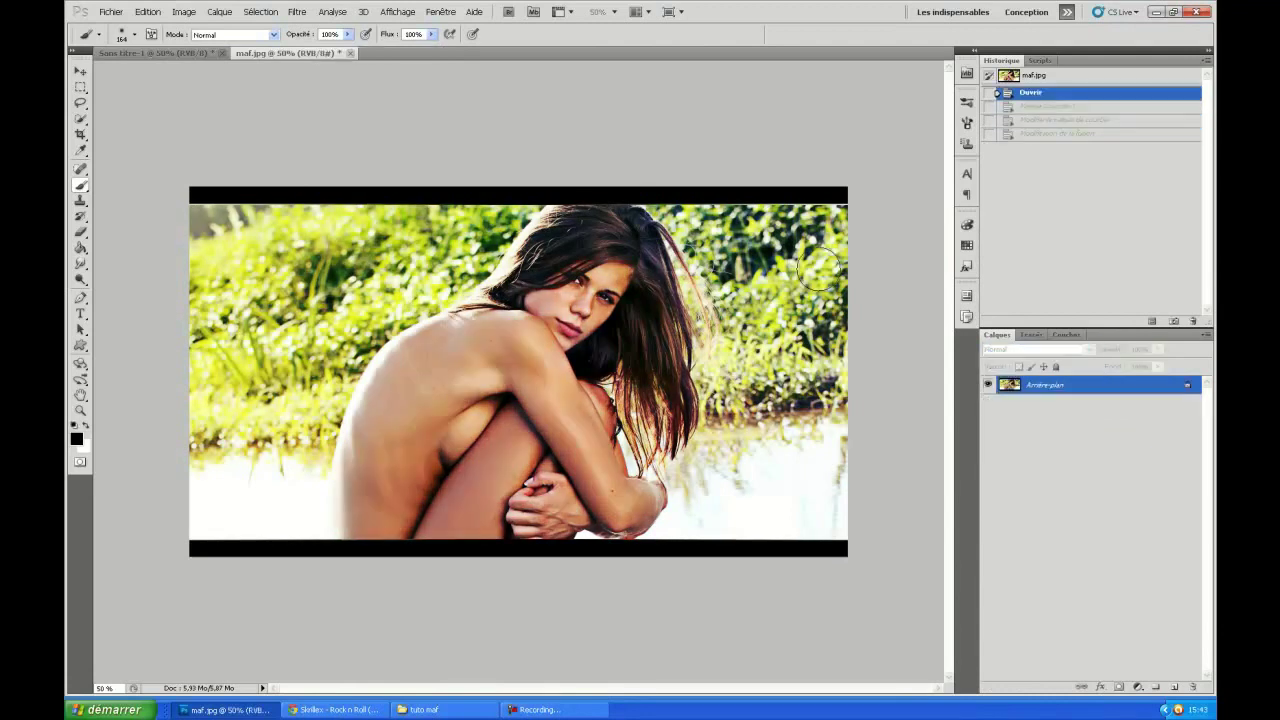
{"action": "left_click", "coordinate": [217, 11]}
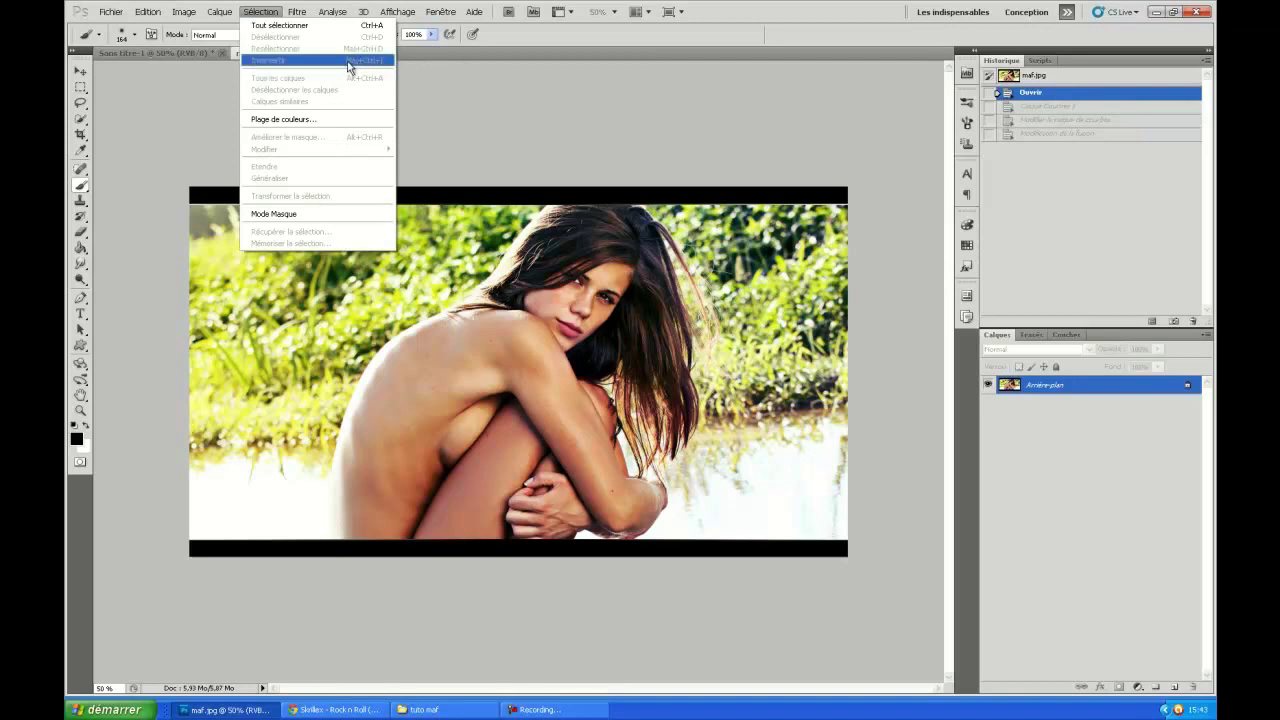
{"action": "left_click", "coordinate": [627, 48]}
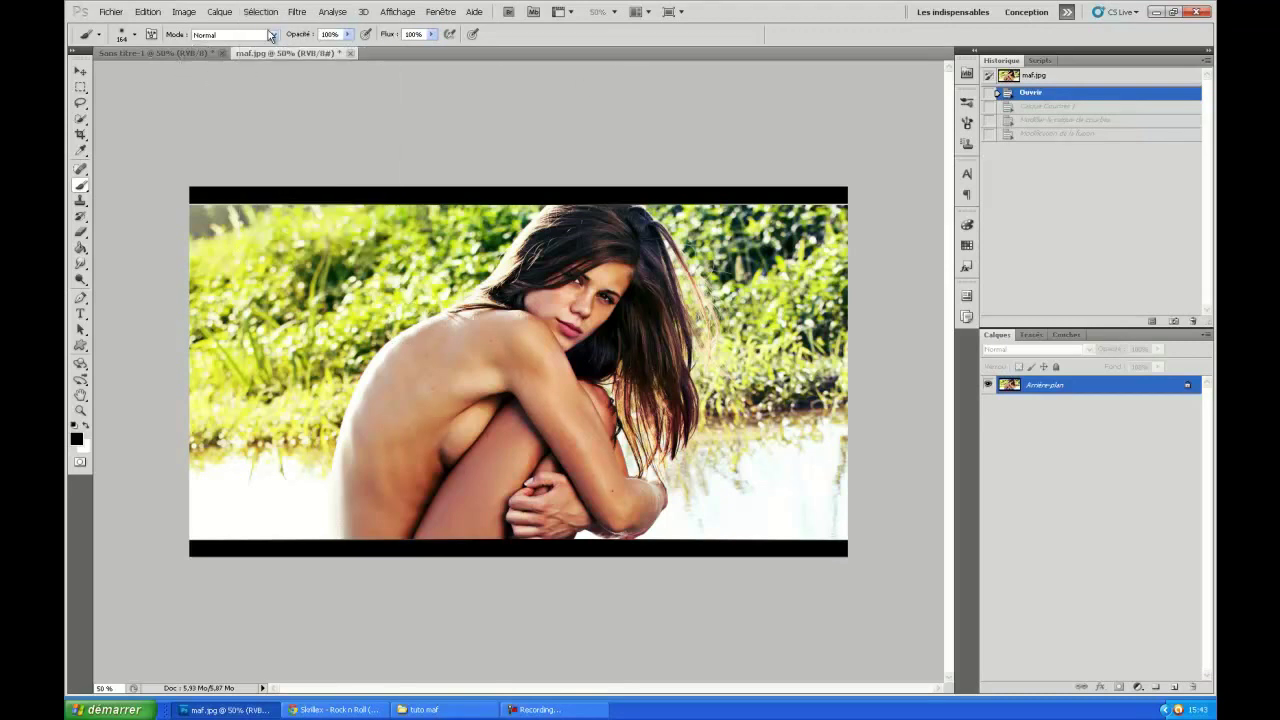
{"action": "left_click", "coordinate": [219, 11]}
{"action": "mouse_move", "coordinate": [258, 15]}
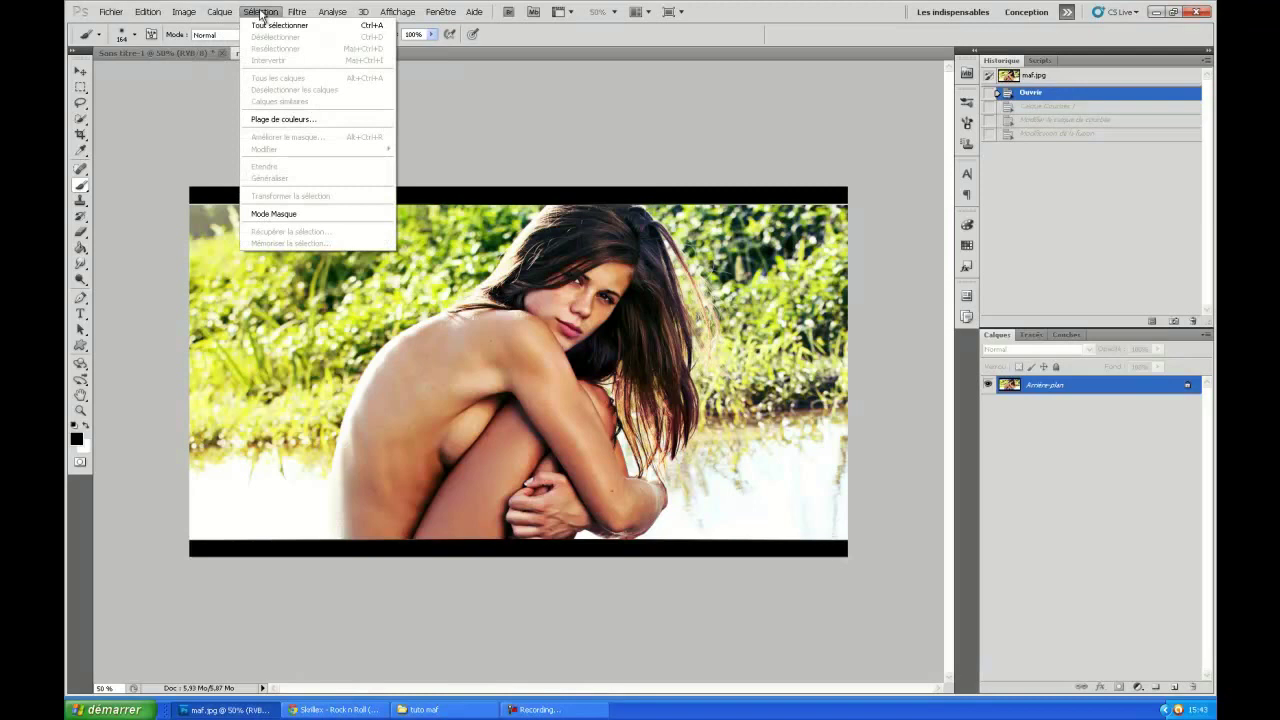
{"action": "left_click", "coordinate": [262, 11]}
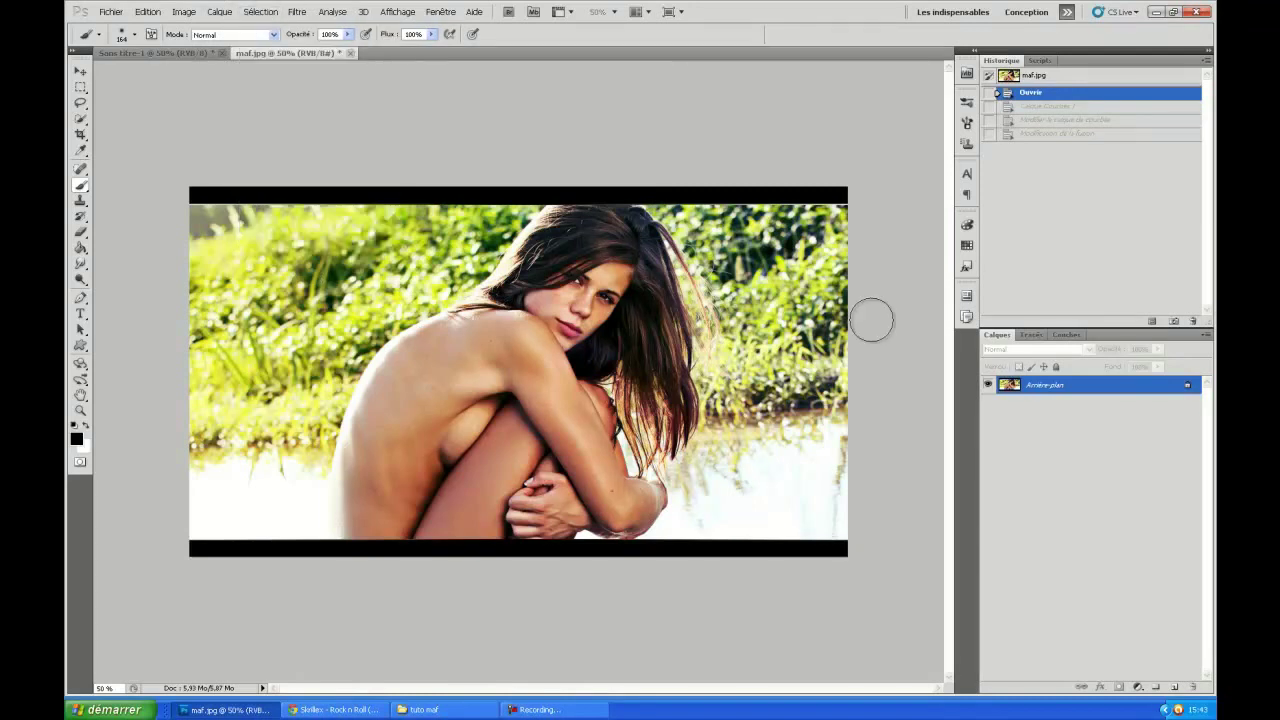
Try adding an empty layer with a layer mask and revert the photo to its opened state.
{"action": "left_click", "coordinate": [1172, 688]}
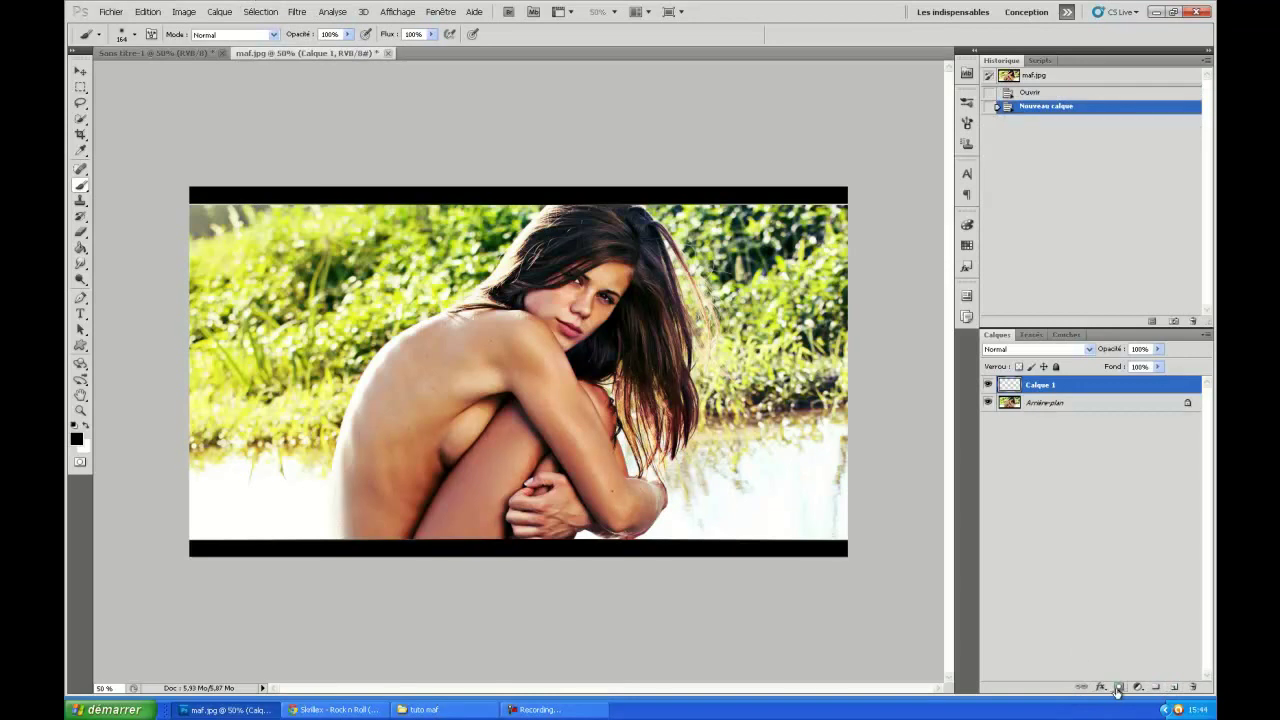
{"action": "left_click", "coordinate": [1118, 688]}
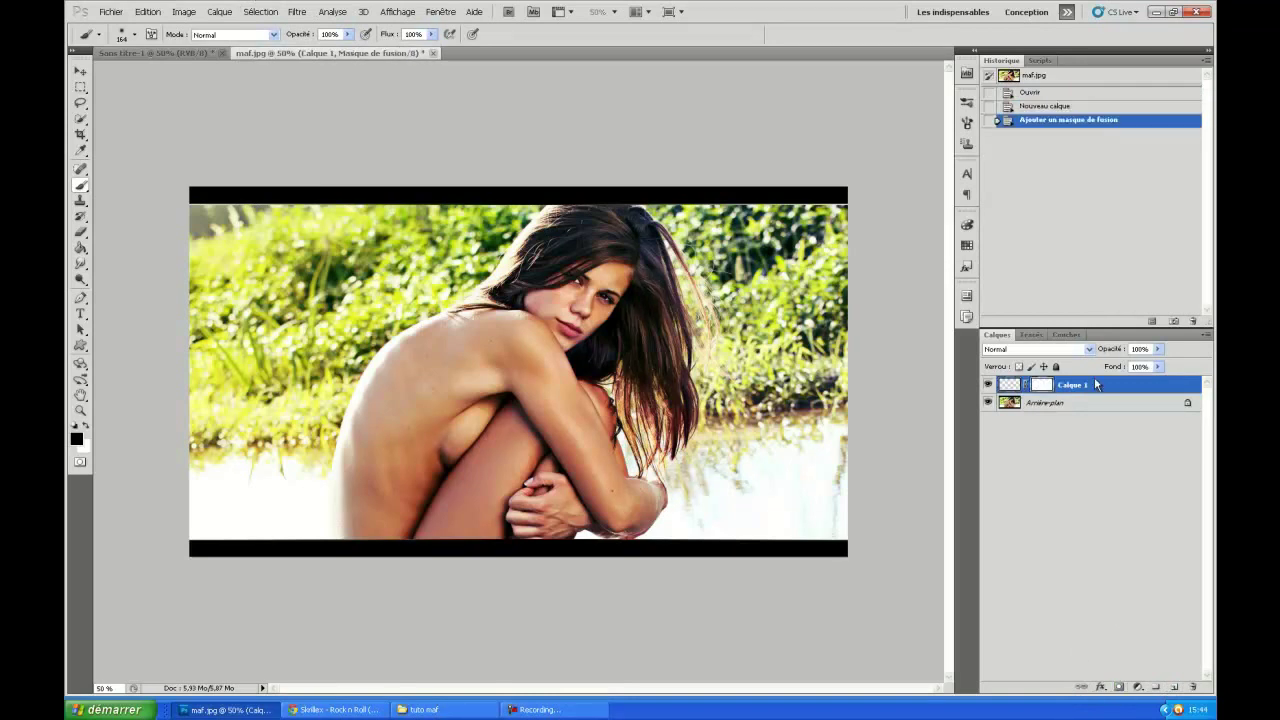
{"action": "left_click", "coordinate": [1067, 93]}
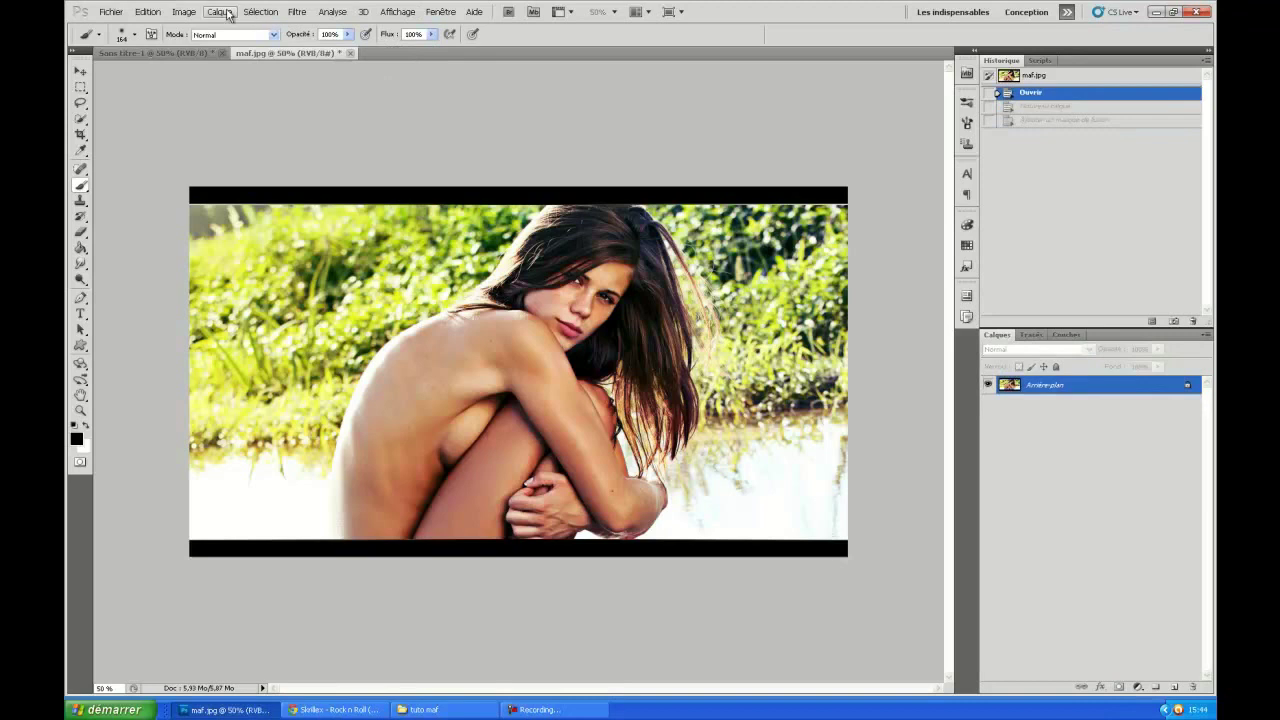
Preview the Diagonales and Sumi-e filters on the woman's face in the filter gallery and increase the Sumi-e thickness (Epaisseur).
{"action": "left_click", "coordinate": [222, 12]}
{"action": "mouse_move", "coordinate": [262, 12]}
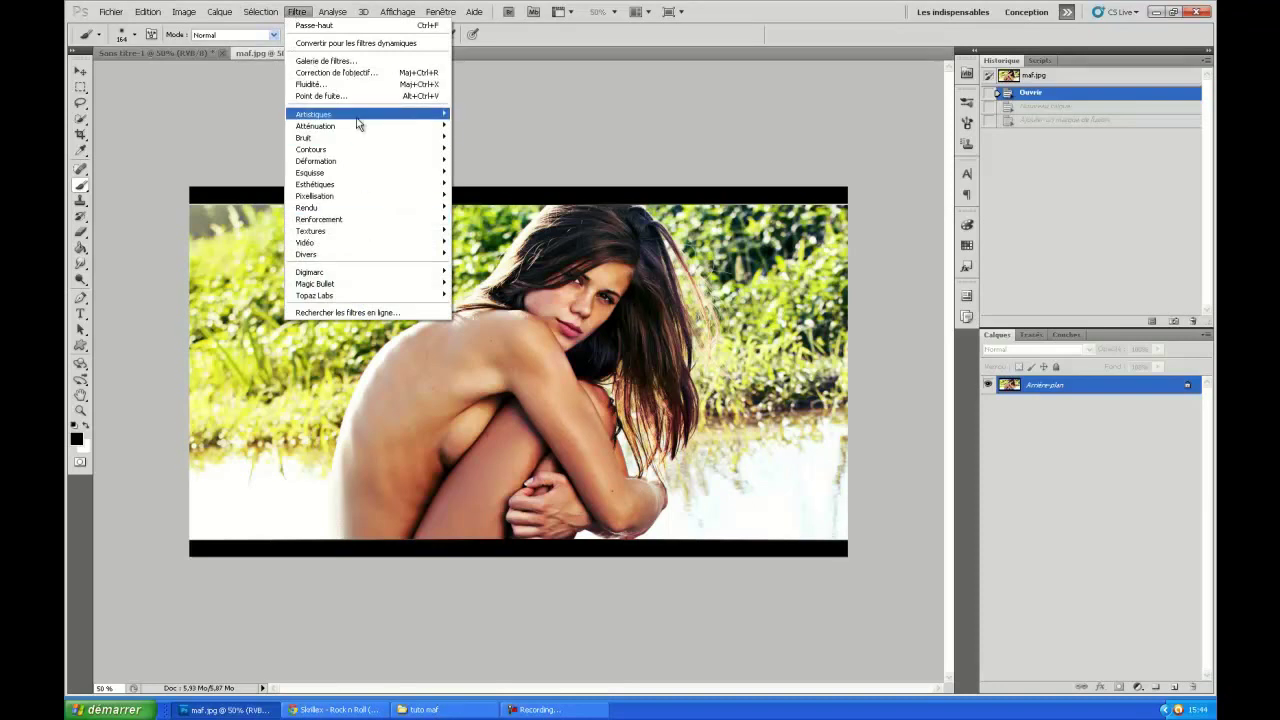
{"action": "left_click", "coordinate": [366, 63]}
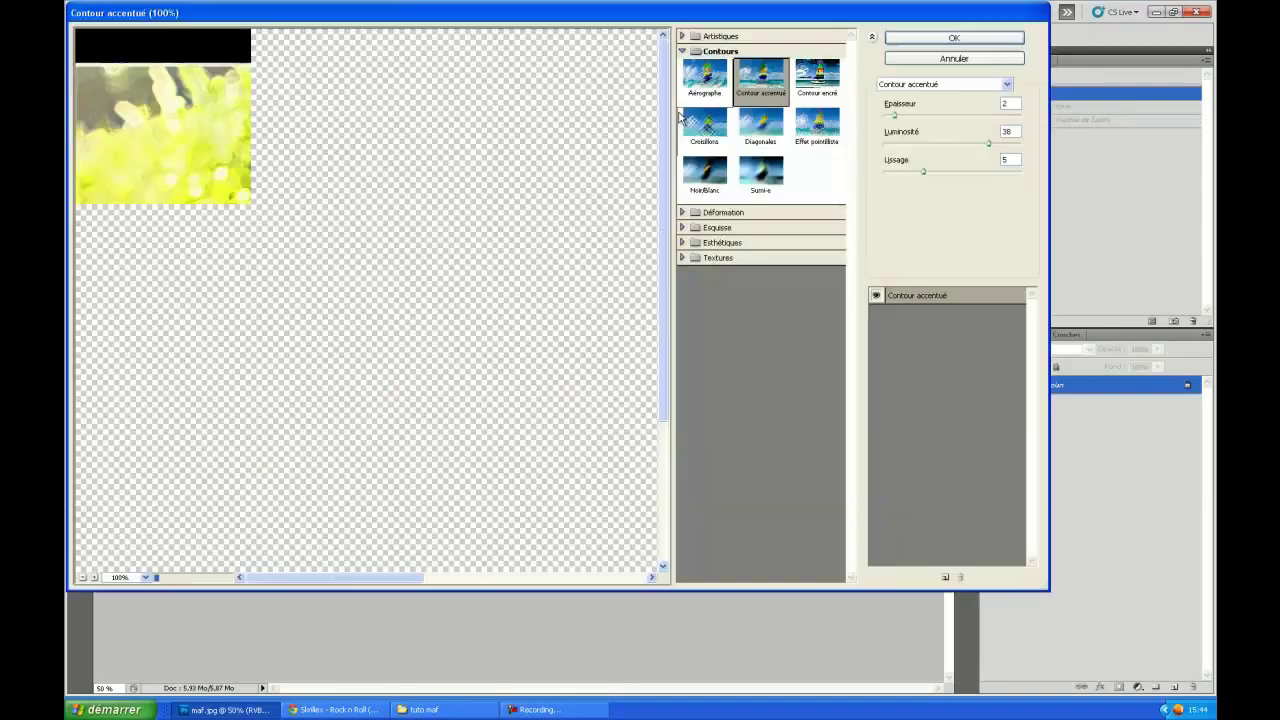
{"action": "left_click_drag", "start_coordinate": [508, 264], "coordinate": [330, 220]}
{"action": "left_click_drag", "start_coordinate": [452, 258], "coordinate": [282, 290]}
{"action": "left_click", "coordinate": [760, 124]}
{"action": "left_click", "coordinate": [760, 172]}
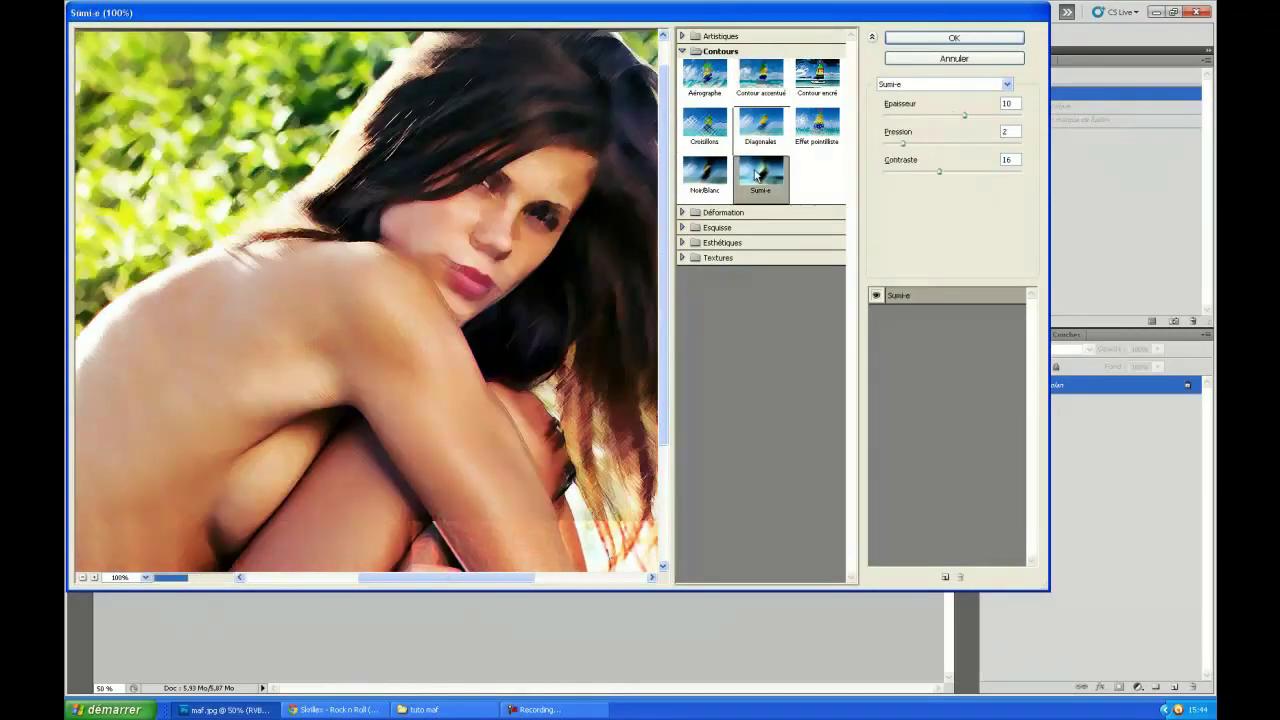
{"action": "mouse_move", "coordinate": [966, 116]}
{"action": "left_mouse_down"}
{"action": "mouse_move", "coordinate": [894, 116]}
{"action": "mouse_move", "coordinate": [981, 116]}
{"action": "left_mouse_up"}
Preview the Lueur diffuse and Verre distortion filters and close the filter gallery without applying.
{"action": "left_click", "coordinate": [682, 212]}
{"action": "left_click", "coordinate": [704, 237]}
{"action": "left_click", "coordinate": [817, 237]}
{"action": "left_click", "coordinate": [954, 58]}
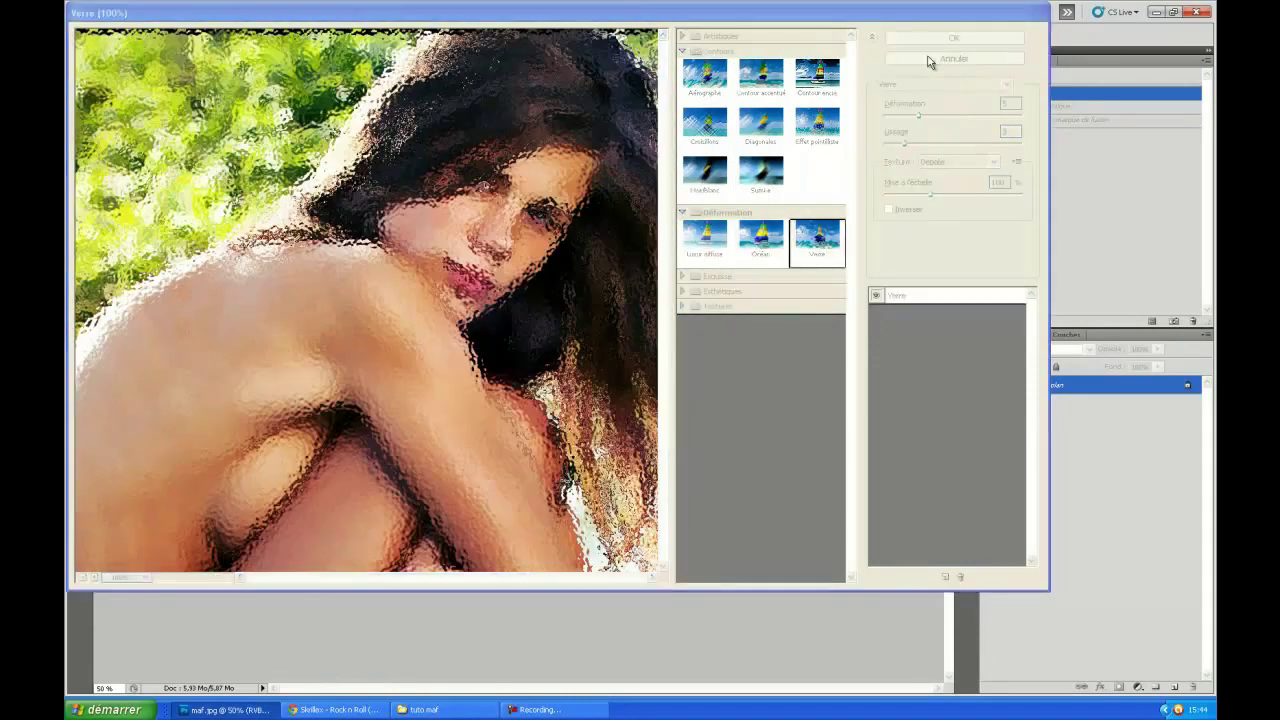
Duplicate the Arrière-plan layer within maf.jpg as Arrière-plan copie.
{"action": "left_click", "coordinate": [297, 12]}
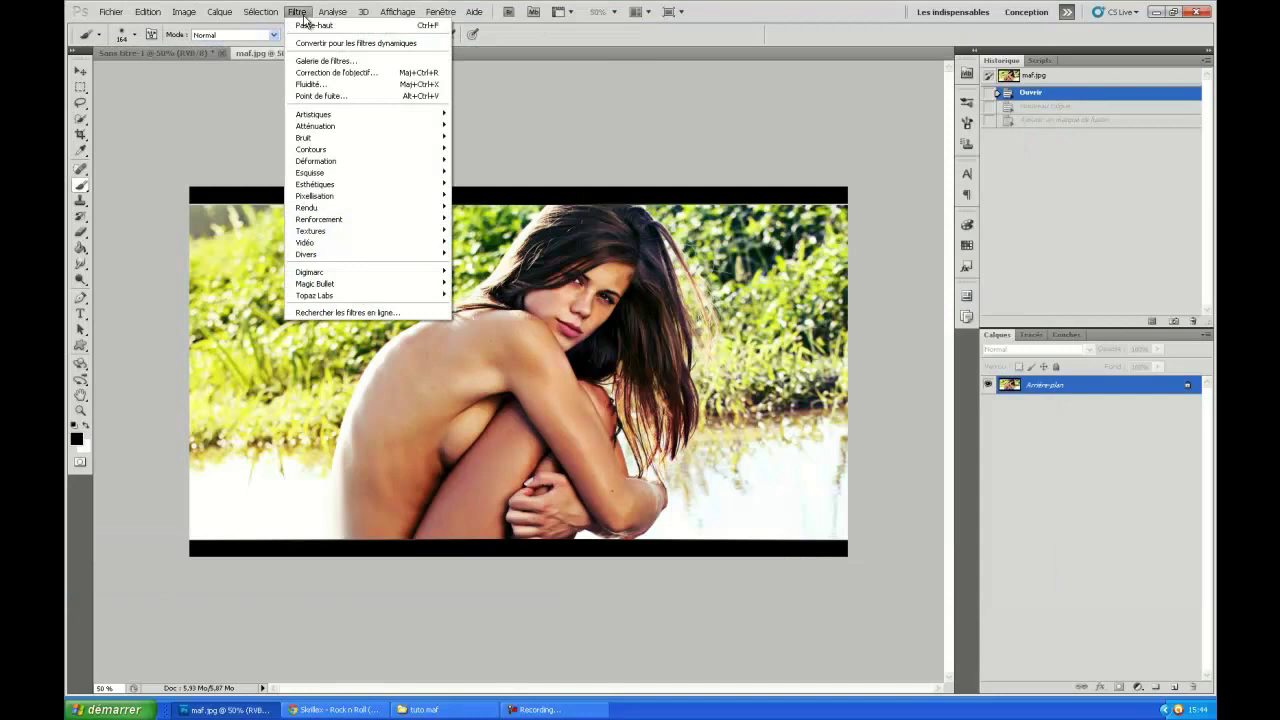
{"action": "mouse_move", "coordinate": [352, 264]}
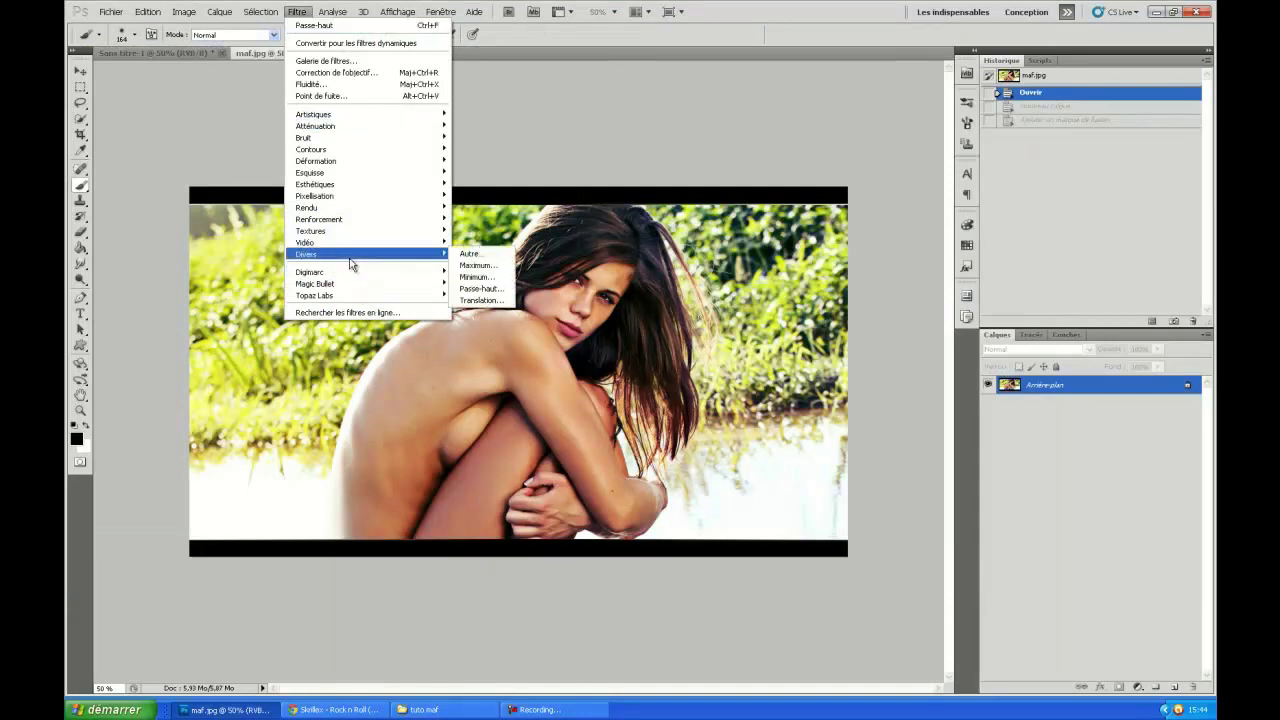
{"action": "right_click", "coordinate": [1000, 388]}
{"action": "left_click", "coordinate": [1100, 416]}
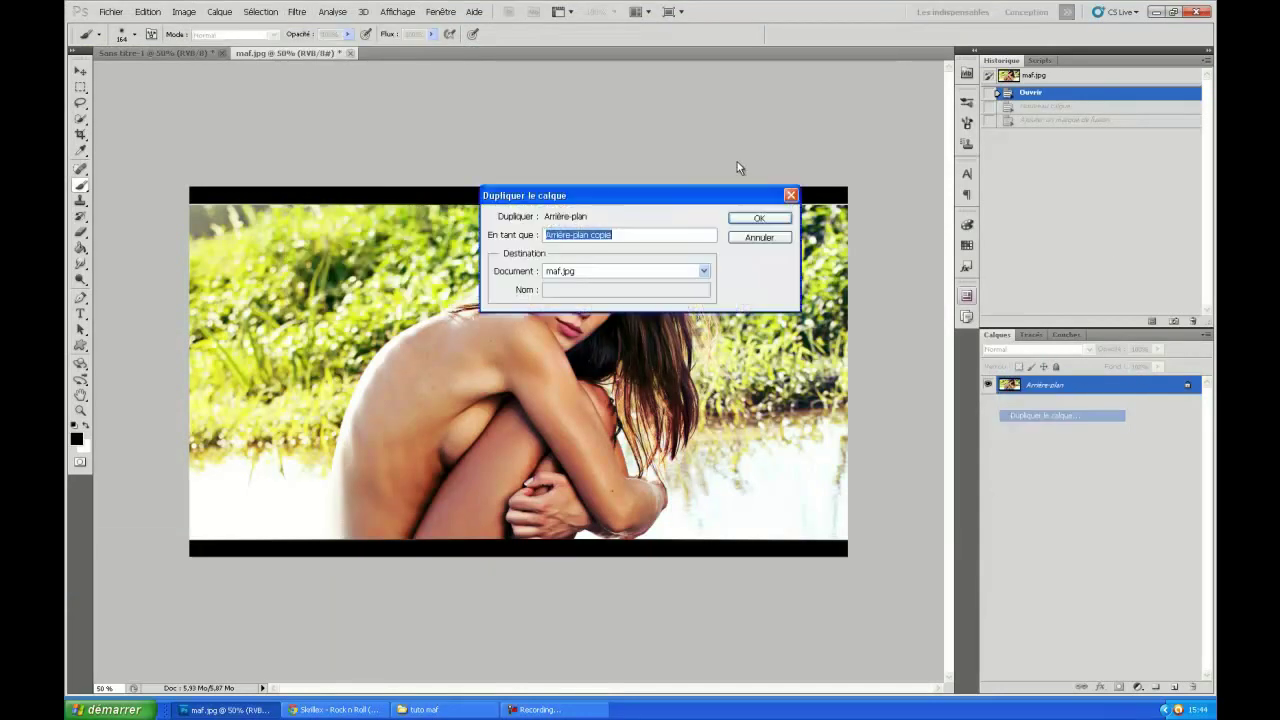
{"action": "left_click", "coordinate": [760, 219]}
Apply the Passe-haut filter to the Arrière-plan copie layer.
{"action": "left_click", "coordinate": [297, 12]}
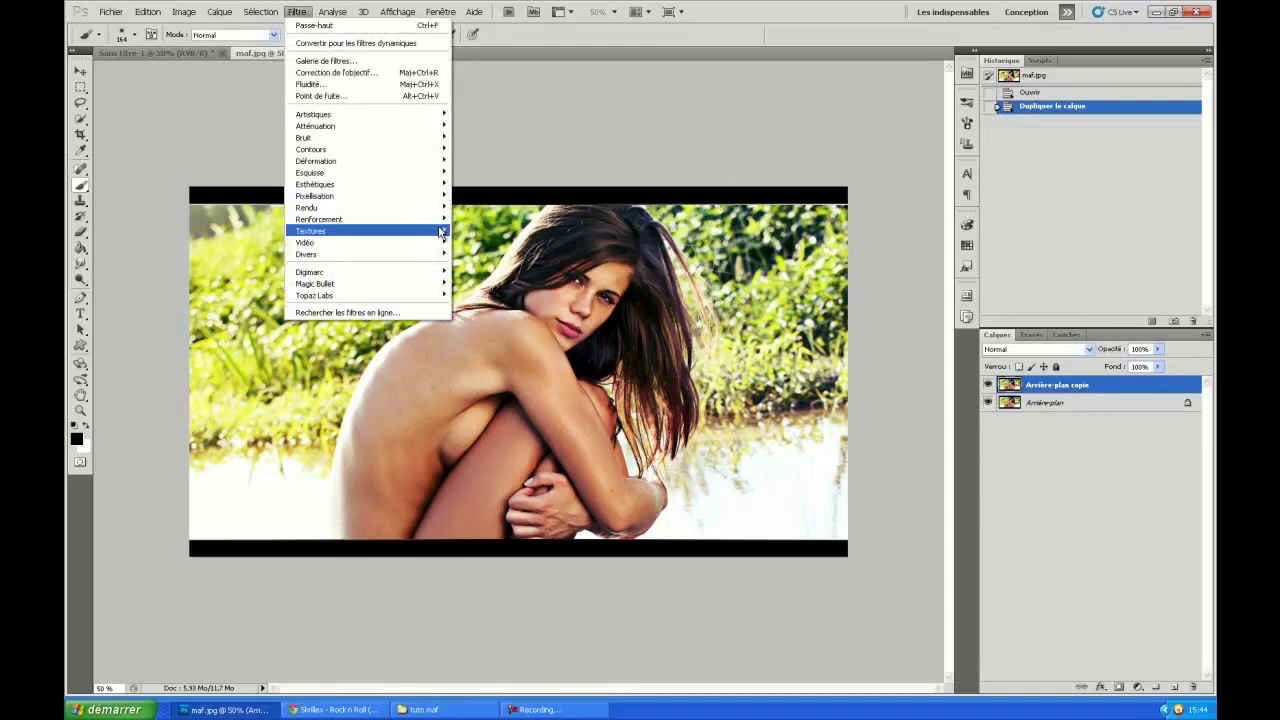
{"action": "mouse_move", "coordinate": [416, 219]}
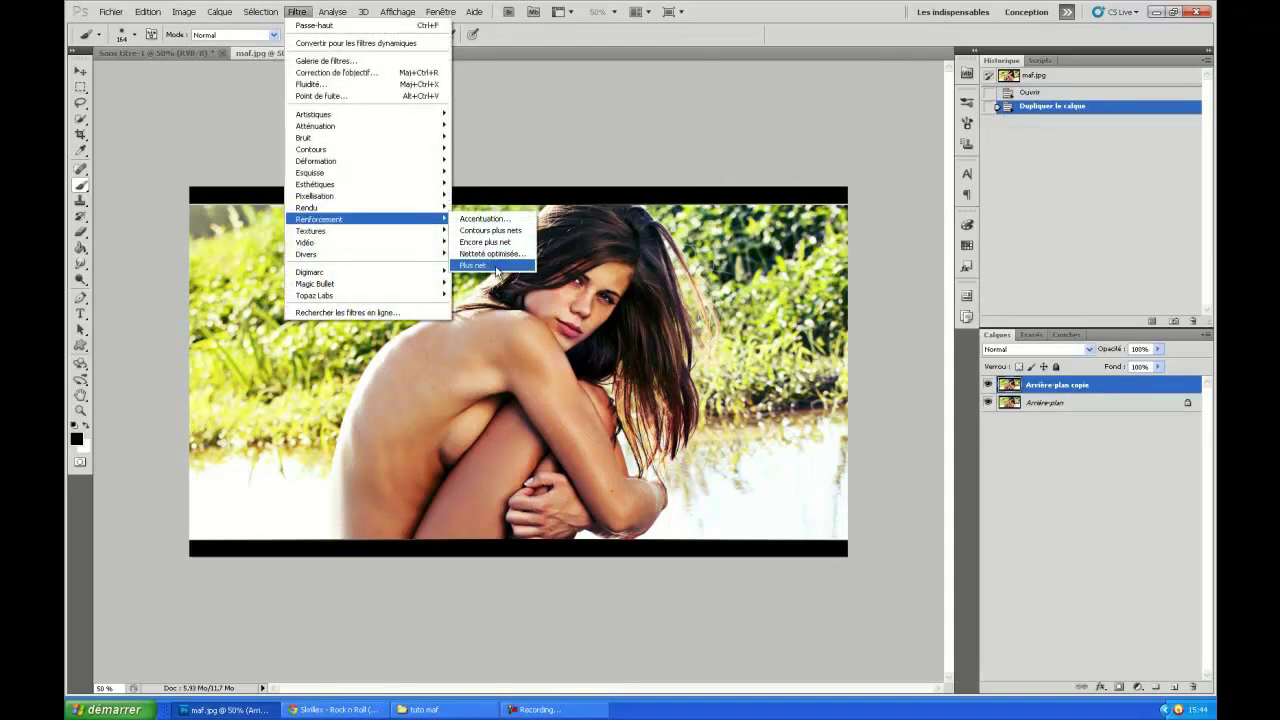
{"action": "mouse_move", "coordinate": [386, 259]}
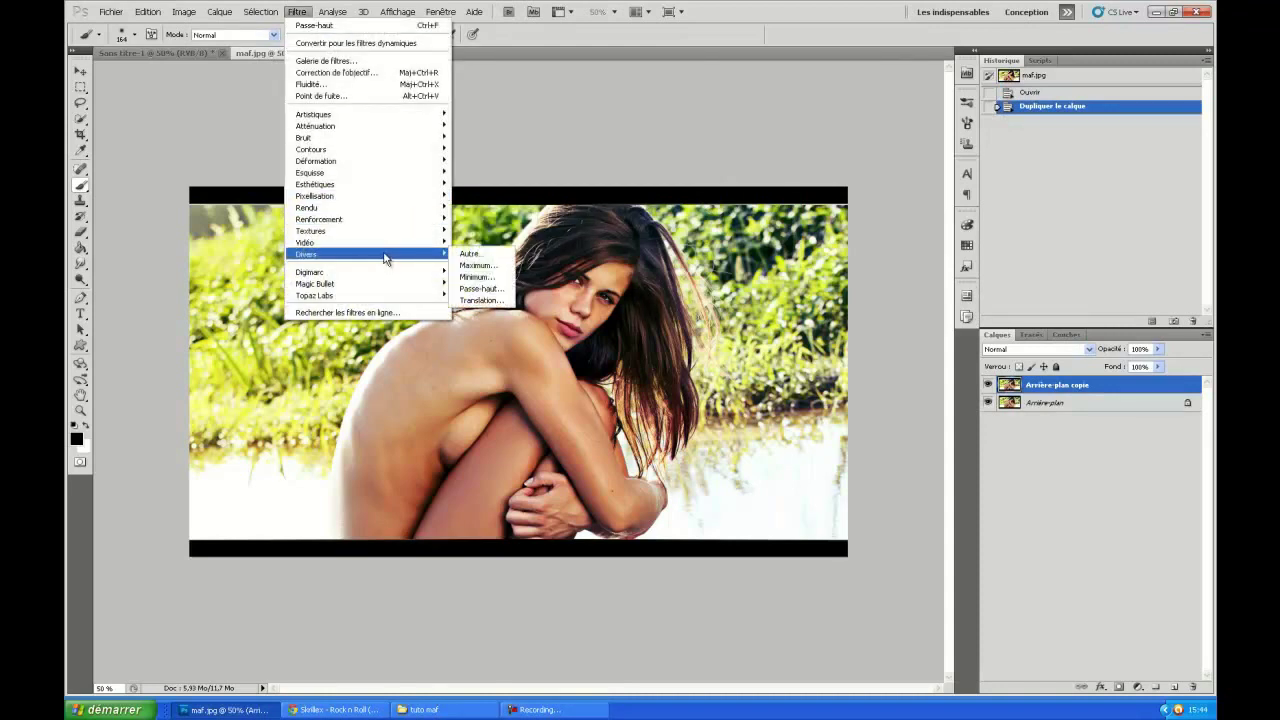
{"action": "left_click", "coordinate": [490, 298]}
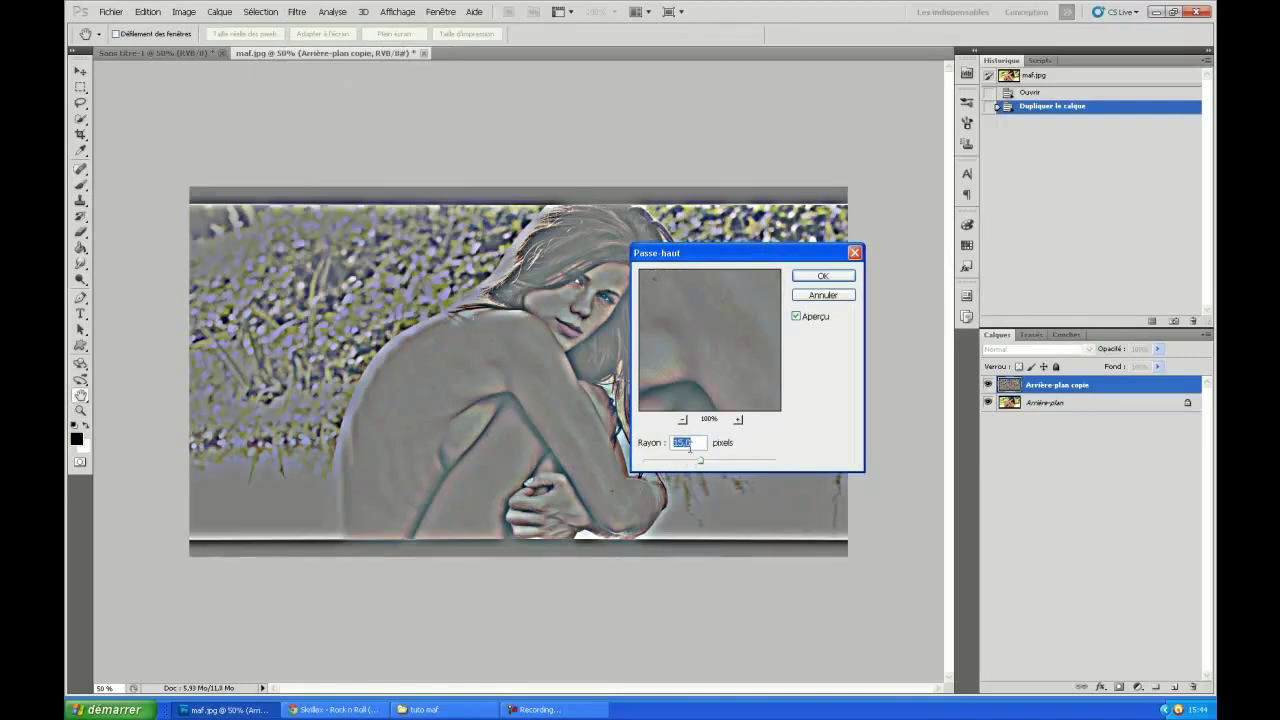
{"action": "left_click", "coordinate": [824, 279]}
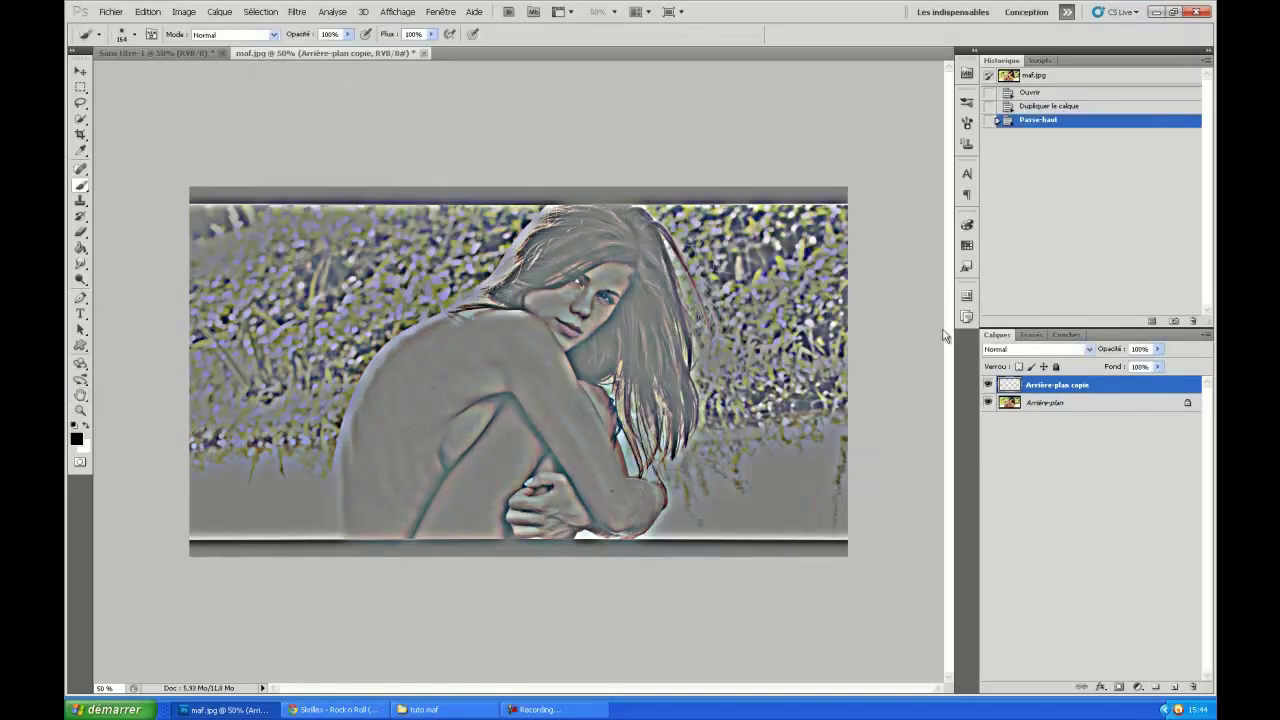
Set the Arrière-plan copie layer's blend mode to Lumière tamisée and revert the photo to its opened state.
{"action": "left_click", "coordinate": [1040, 349]}
{"action": "left_click", "coordinate": [1040, 538]}
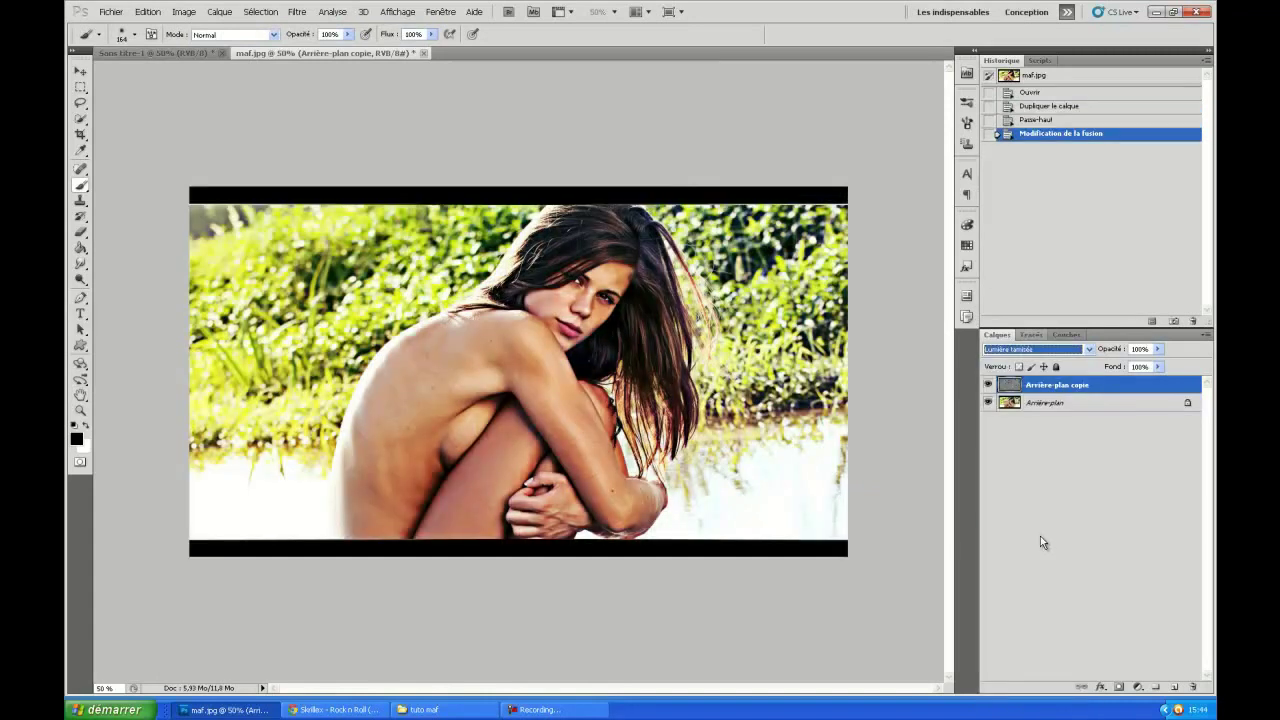
{"action": "left_click", "coordinate": [1028, 106]}
{"action": "left_click", "coordinate": [1030, 93]}
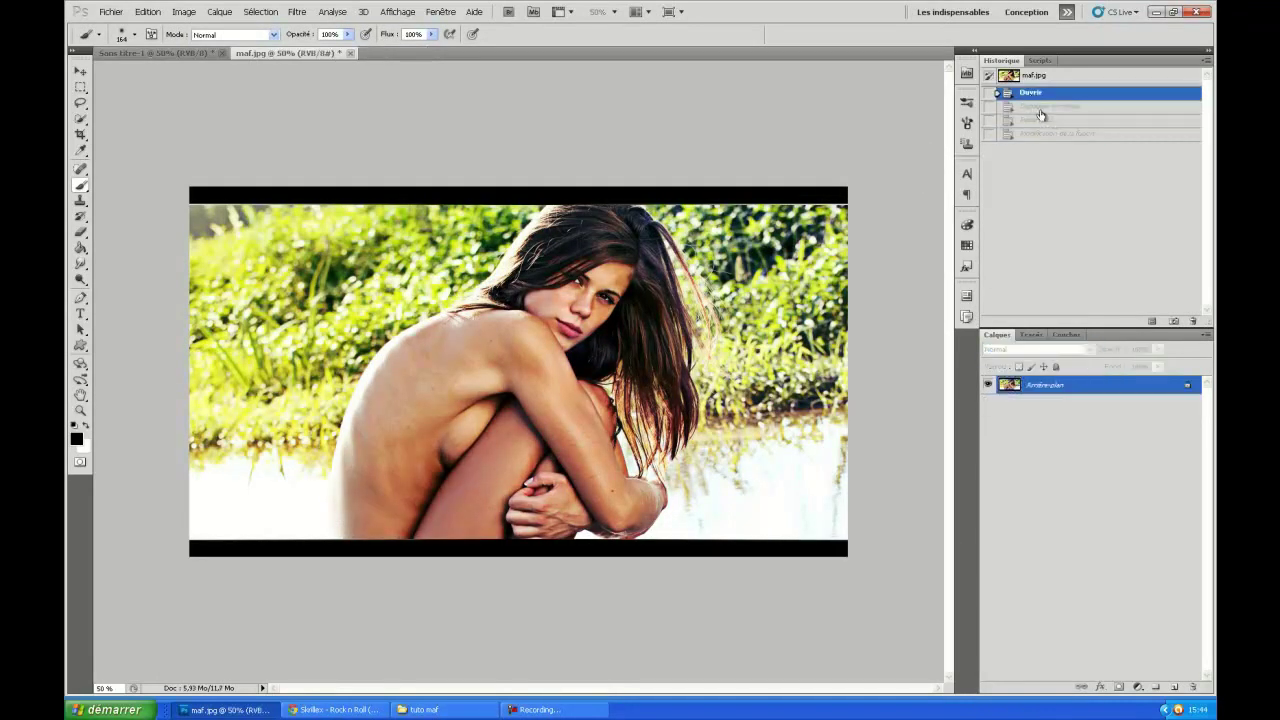
Add a vertical guide near the left side of the photo, left of the woman's back.
{"action": "left_click", "coordinate": [310, 13]}
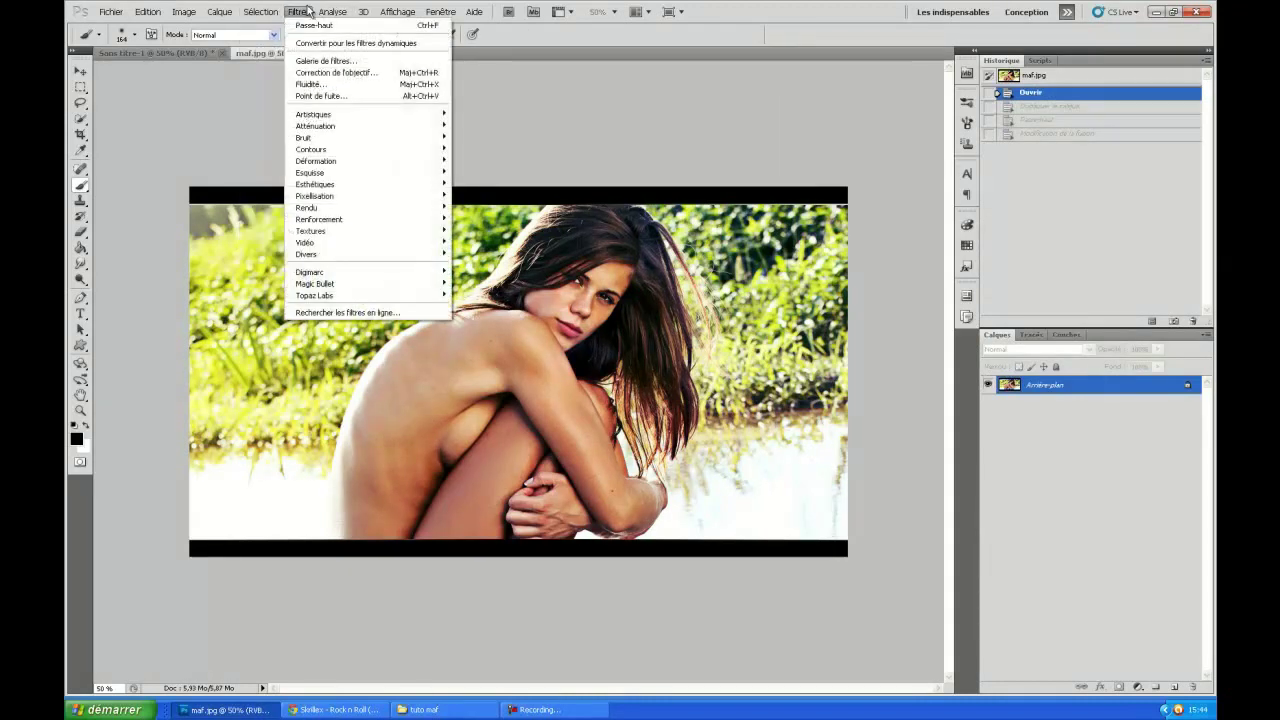
{"action": "mouse_move", "coordinate": [398, 297]}
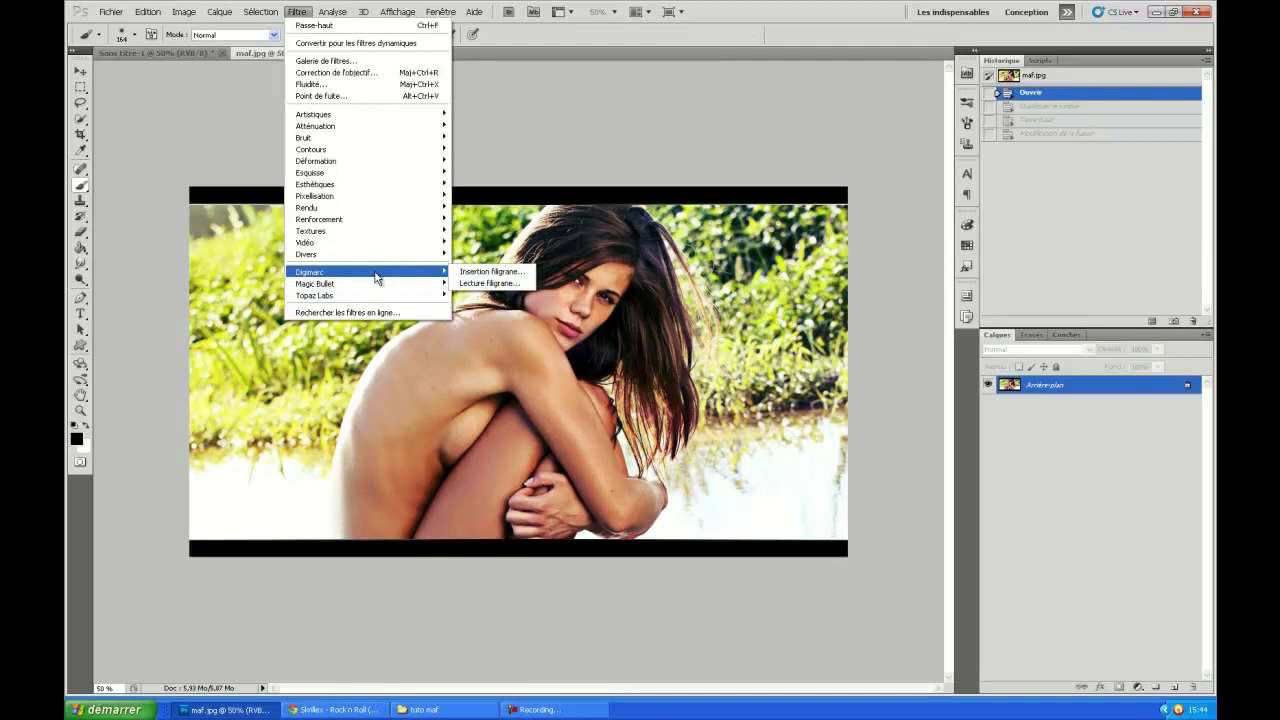
{"action": "mouse_move", "coordinate": [327, 14]}
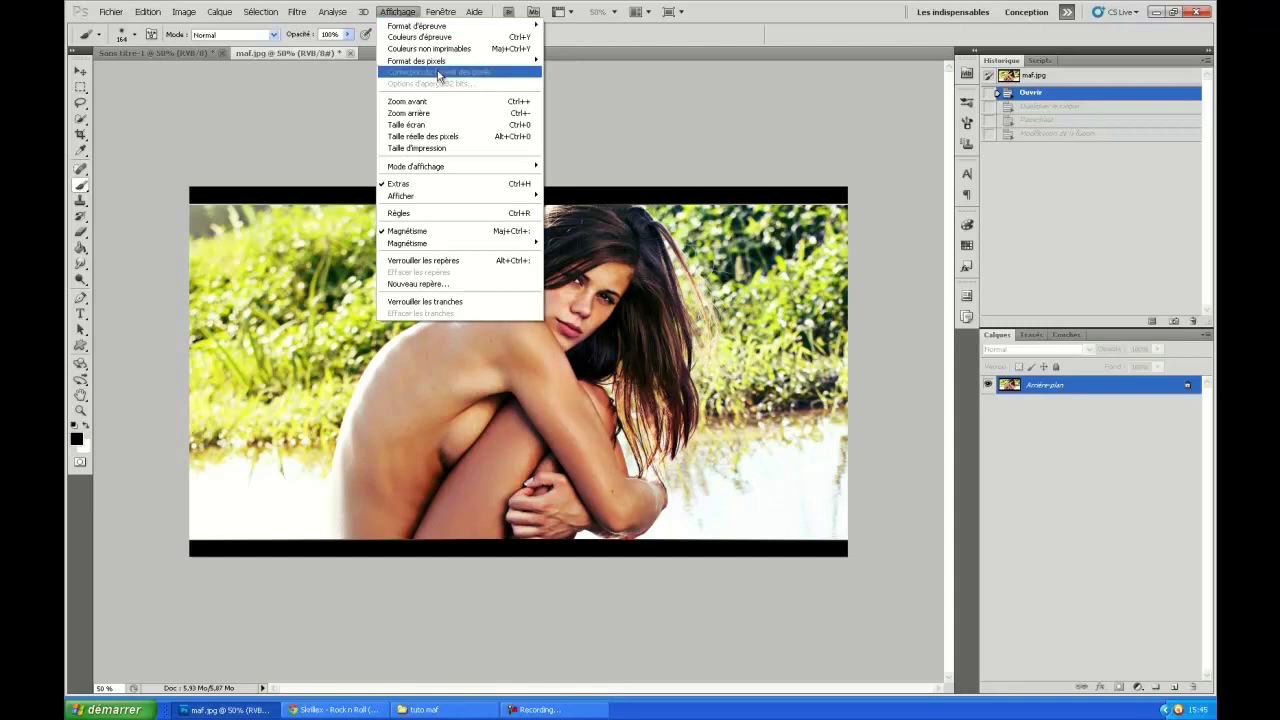
{"action": "left_click", "coordinate": [467, 285]}
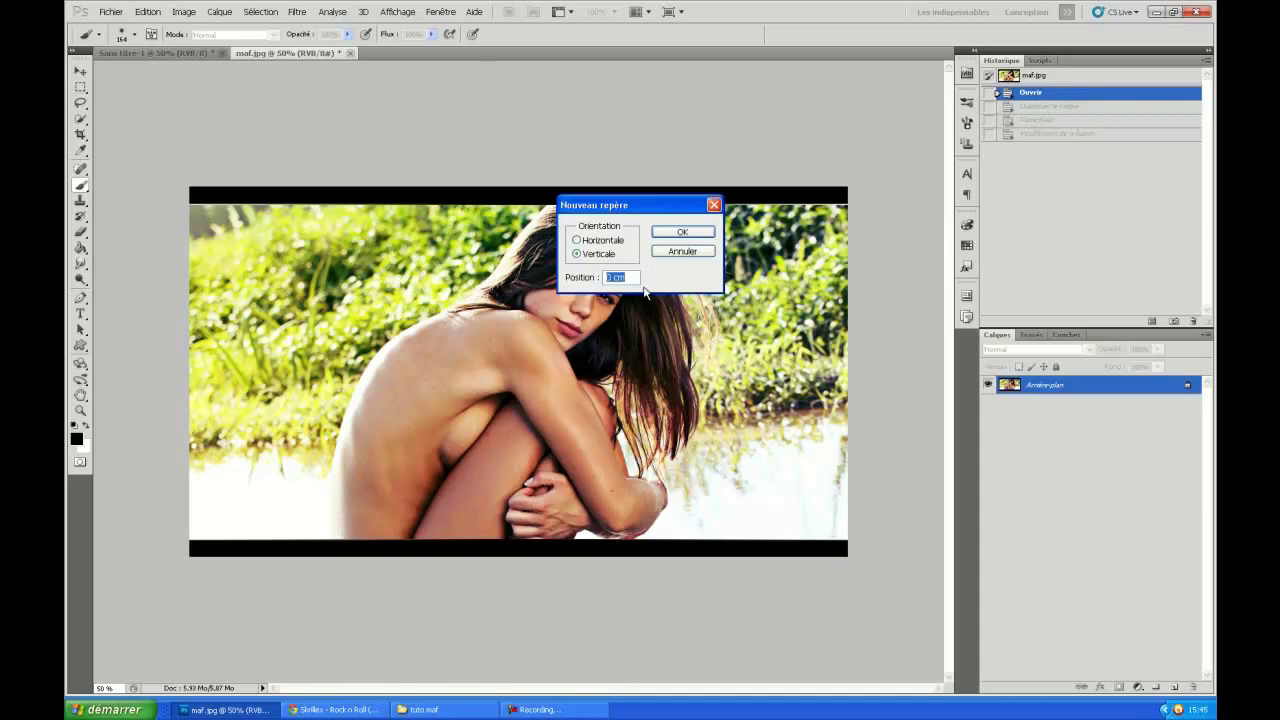
{"action": "type", "text": "7"}
{"action": "left_click", "coordinate": [706, 234]}
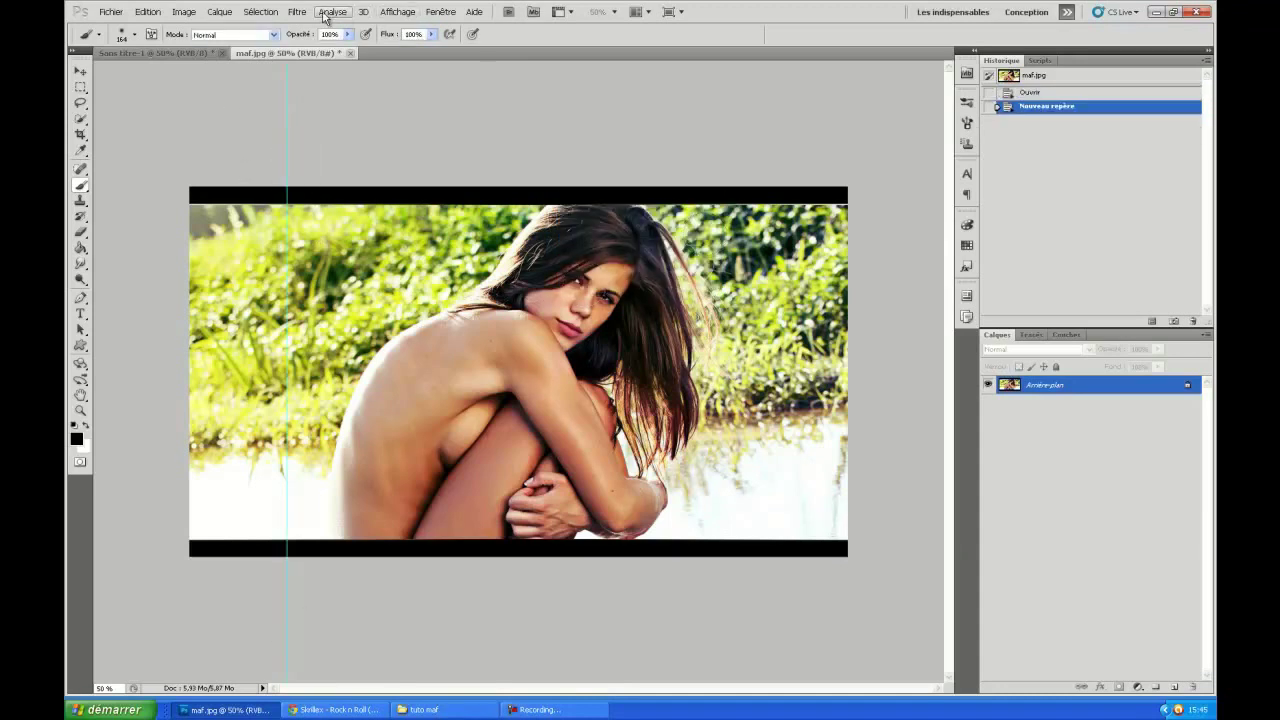
Add a second vertical guide at 40 cm and remove both guides by reverting the photo to its opened state.
{"action": "left_click", "coordinate": [408, 14]}
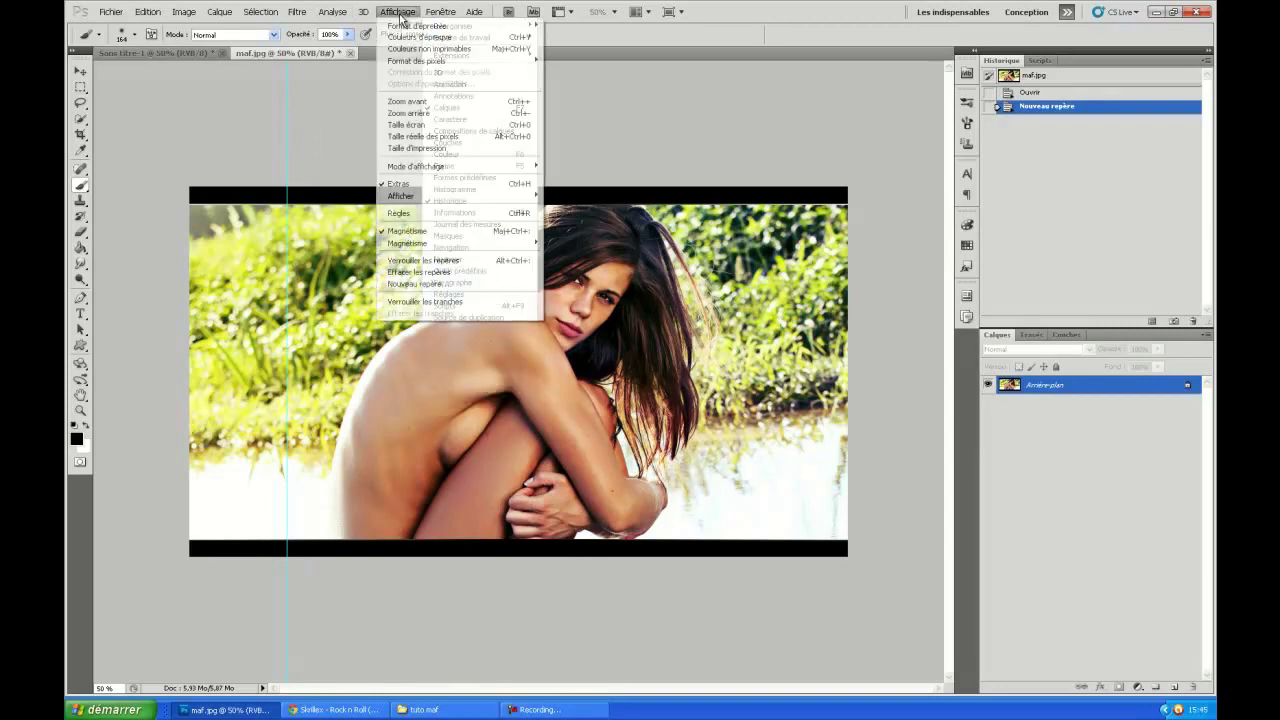
{"action": "left_click", "coordinate": [478, 285]}
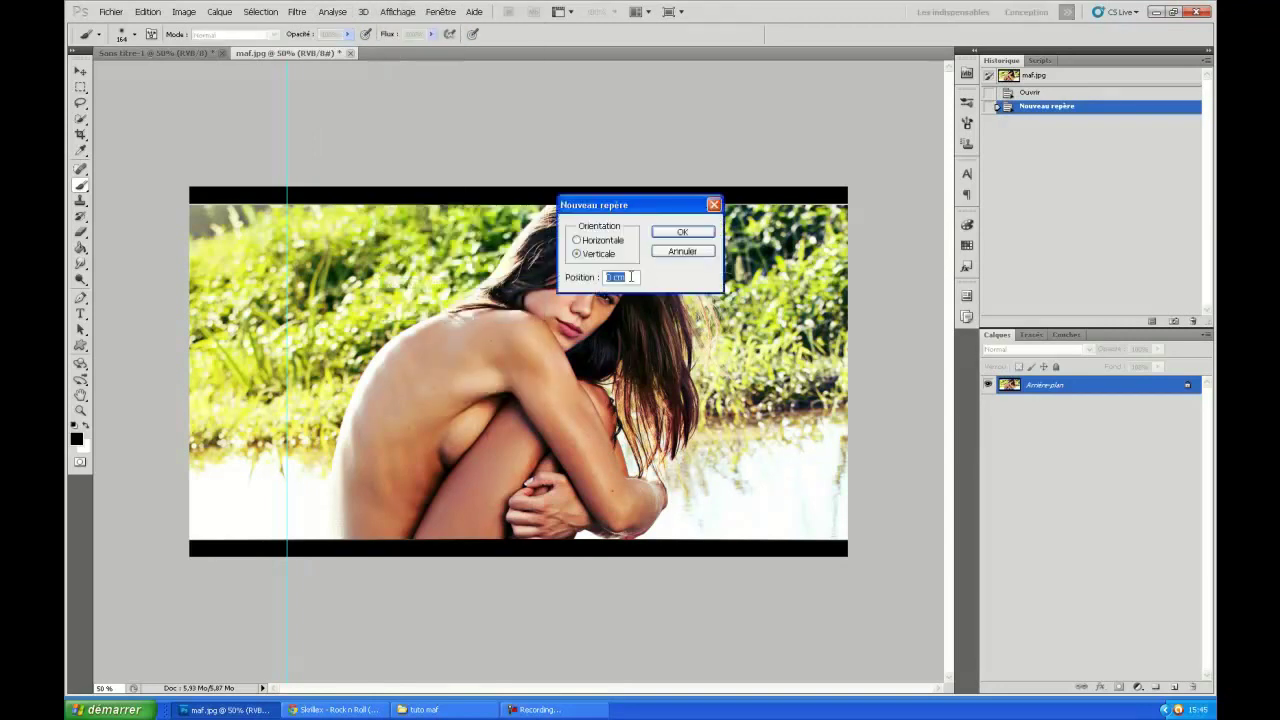
{"action": "type", "text": "40"}
{"action": "key", "text": "Return"}
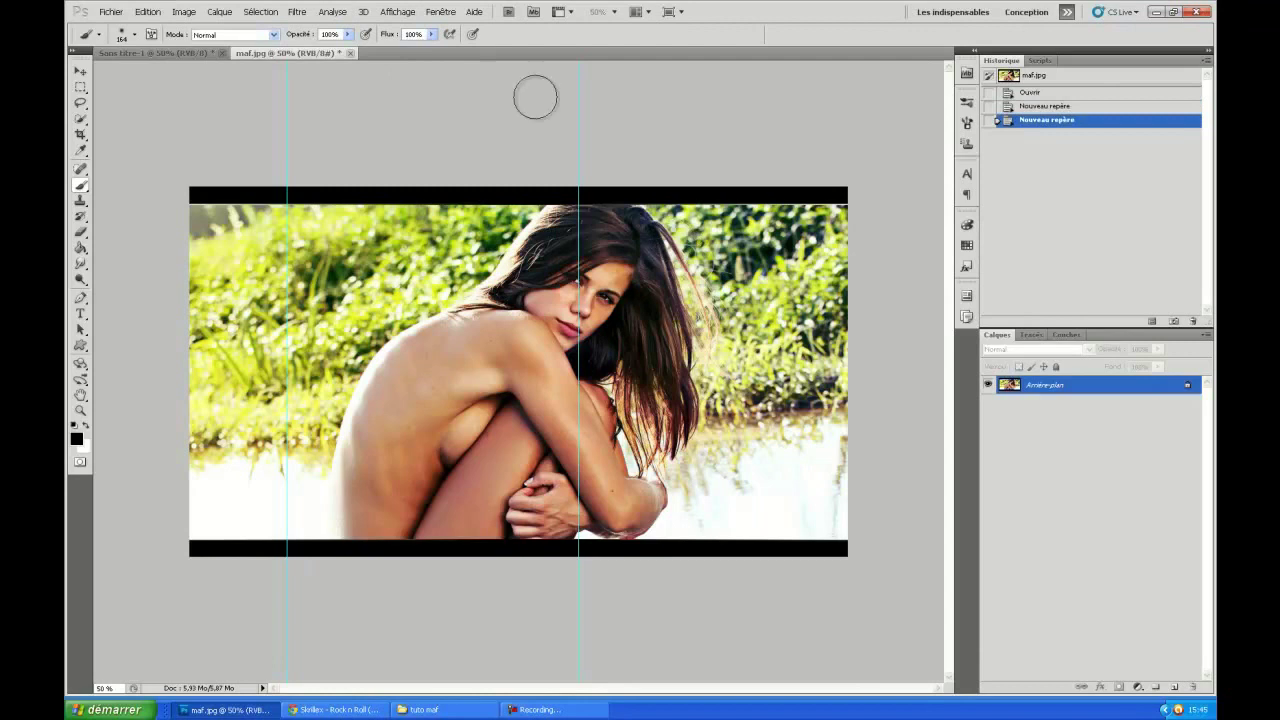
{"action": "left_click", "coordinate": [1068, 94]}
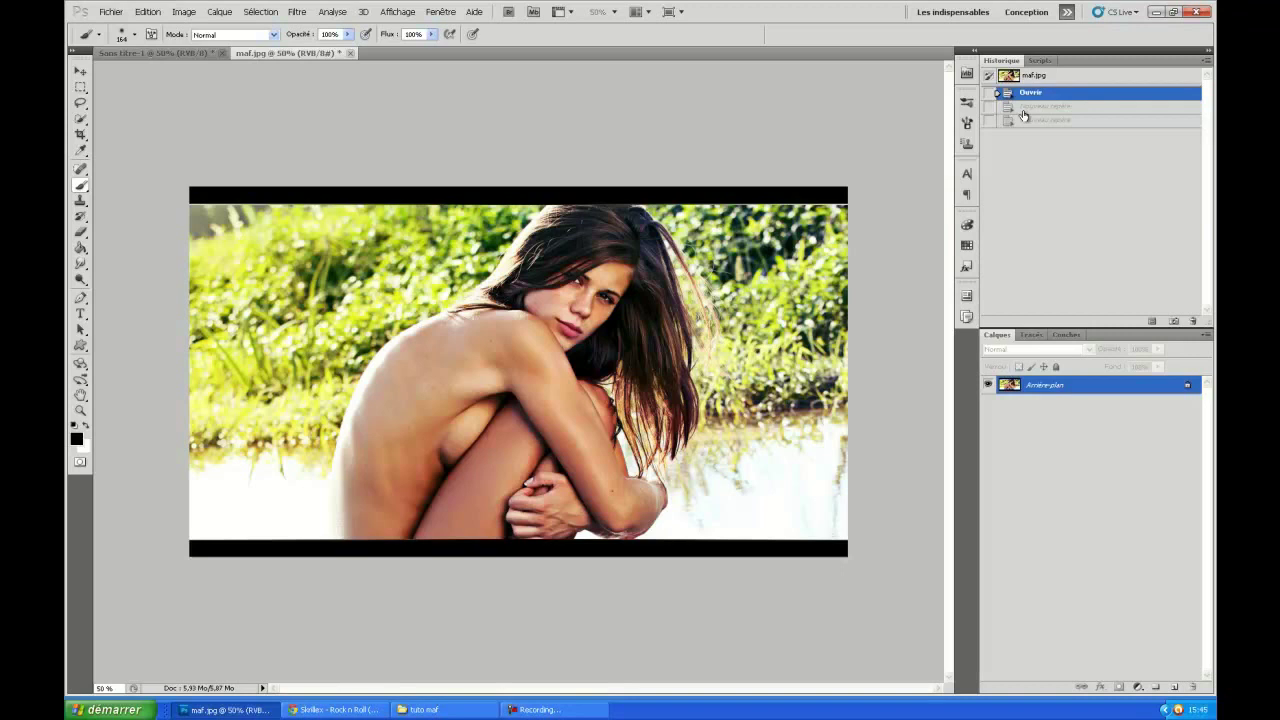
Open the Styles panel briefly and close it again, leaving the photo unedited.
{"action": "left_click", "coordinate": [334, 12]}
{"action": "mouse_move", "coordinate": [394, 18]}
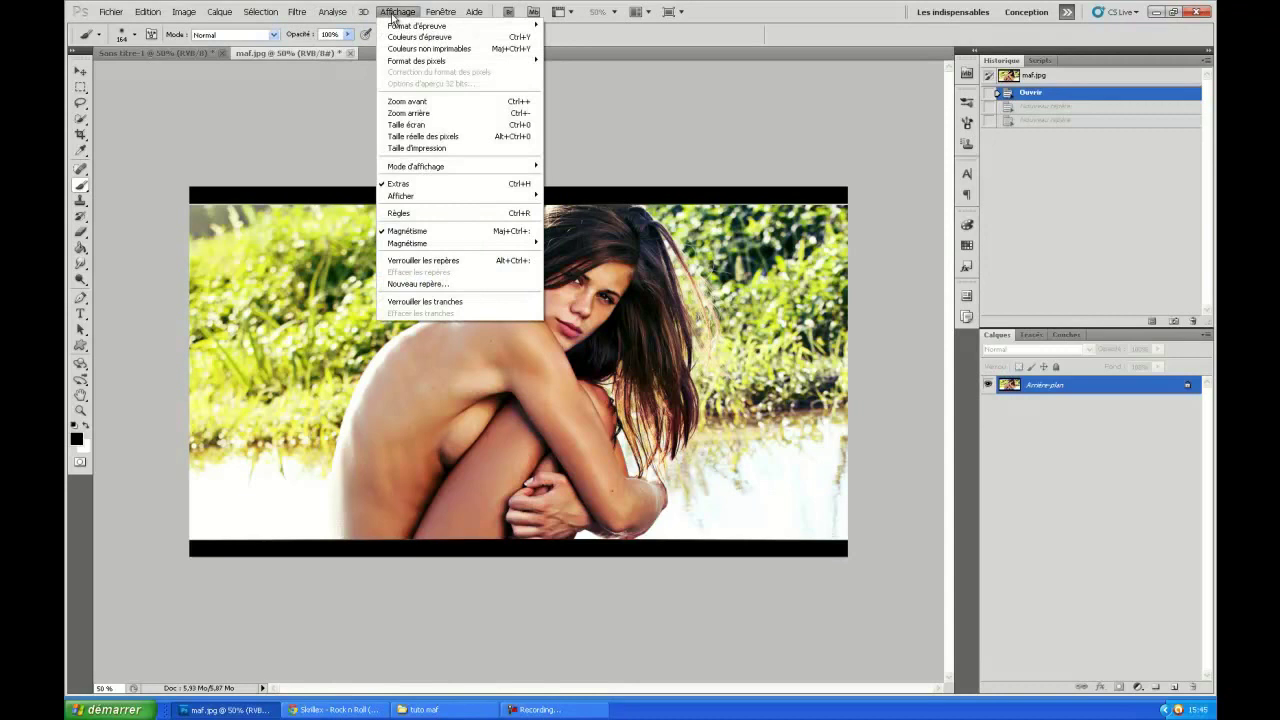
{"action": "mouse_move", "coordinate": [440, 13]}
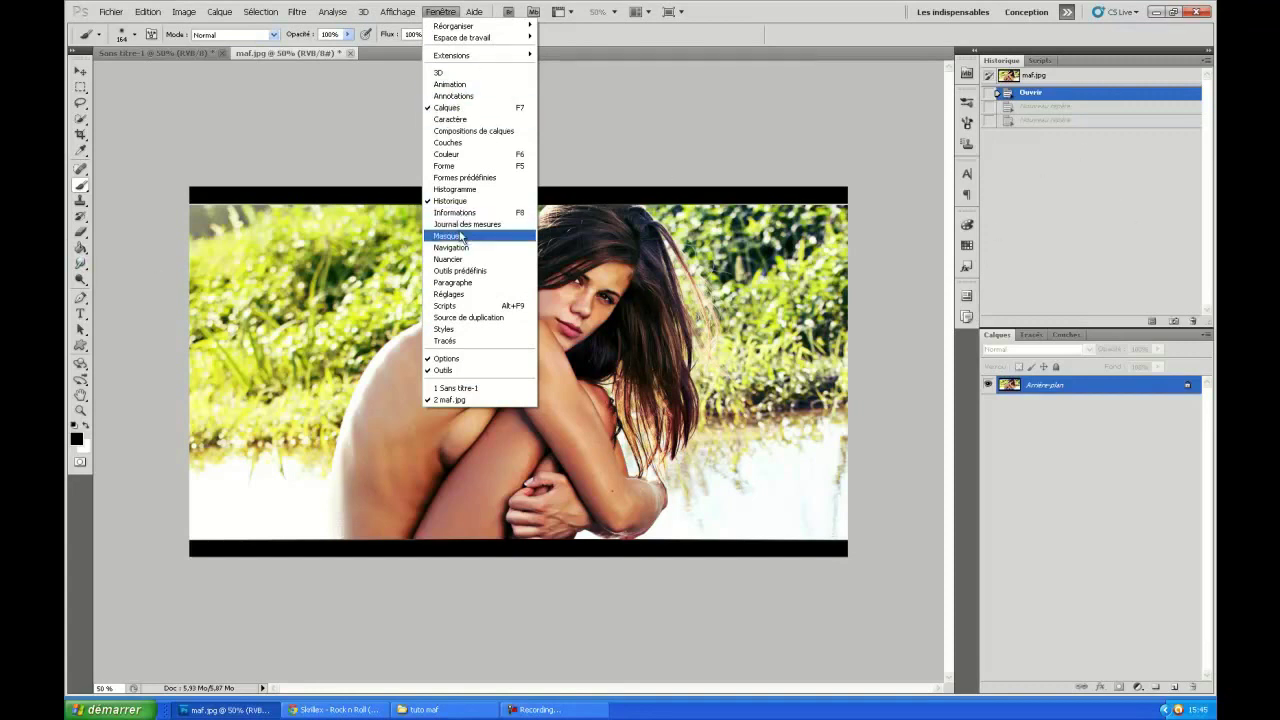
{"action": "left_click", "coordinate": [443, 329]}
{"action": "left_click", "coordinate": [930, 220]}
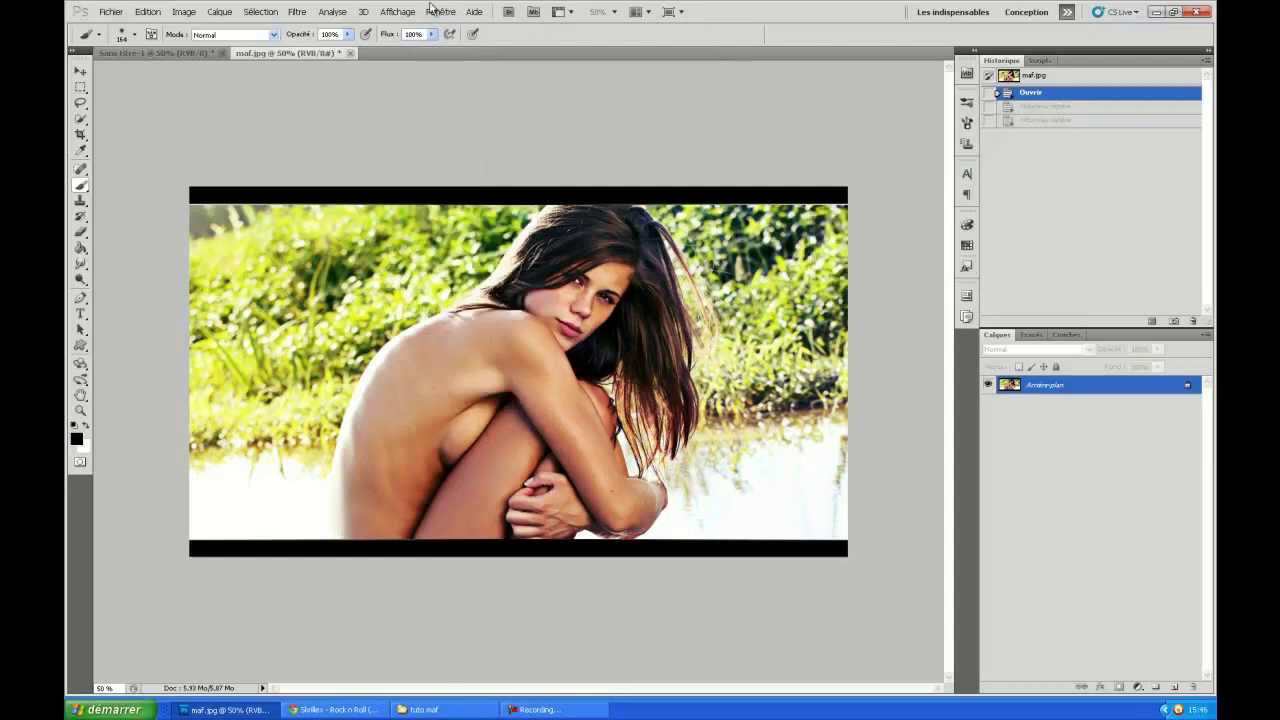
{"action": "left_click", "coordinate": [440, 12]}
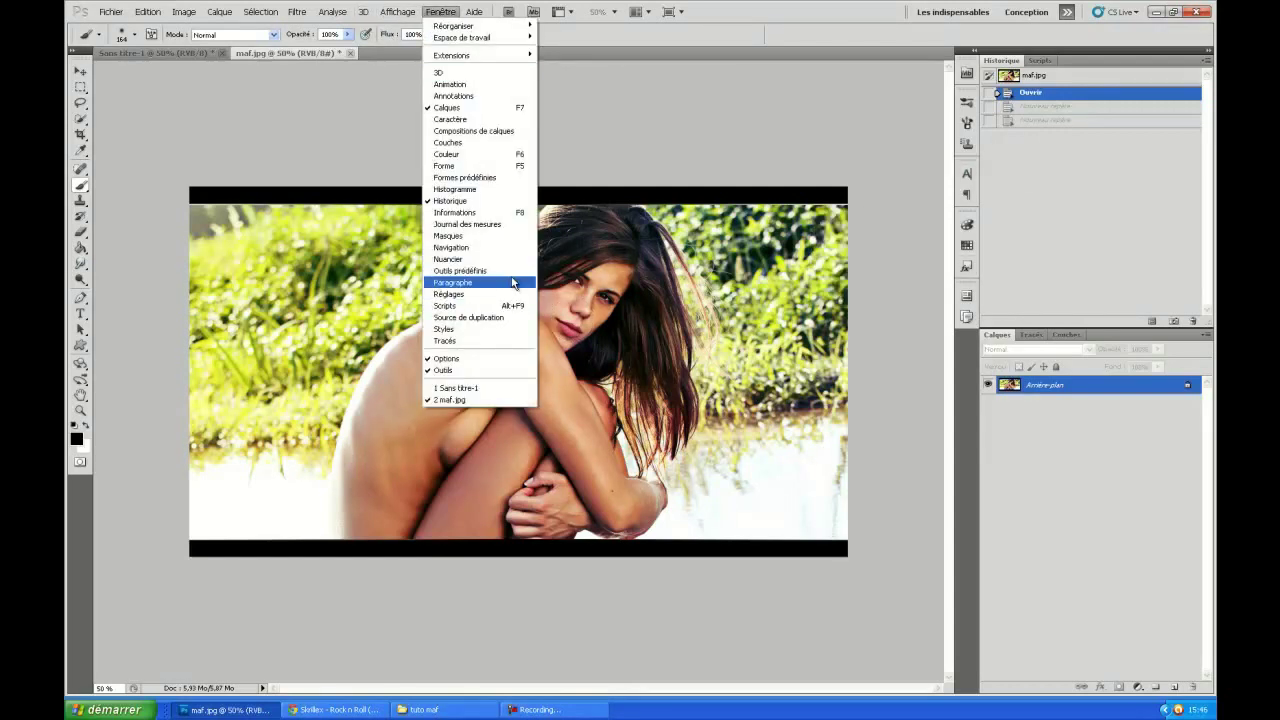
{"action": "left_click", "coordinate": [1025, 196]}
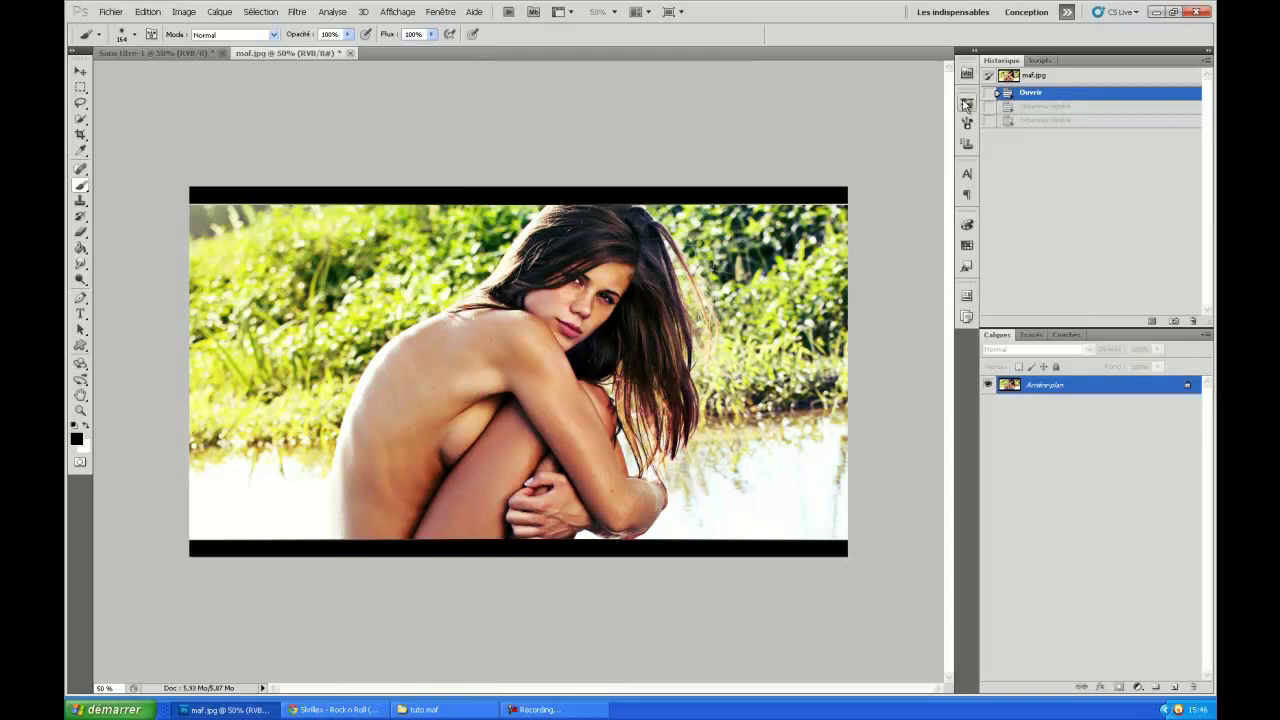
Examine the Styles, Nuancier and Couleur panels one after another and collapse them.
{"action": "left_click", "coordinate": [966, 266]}
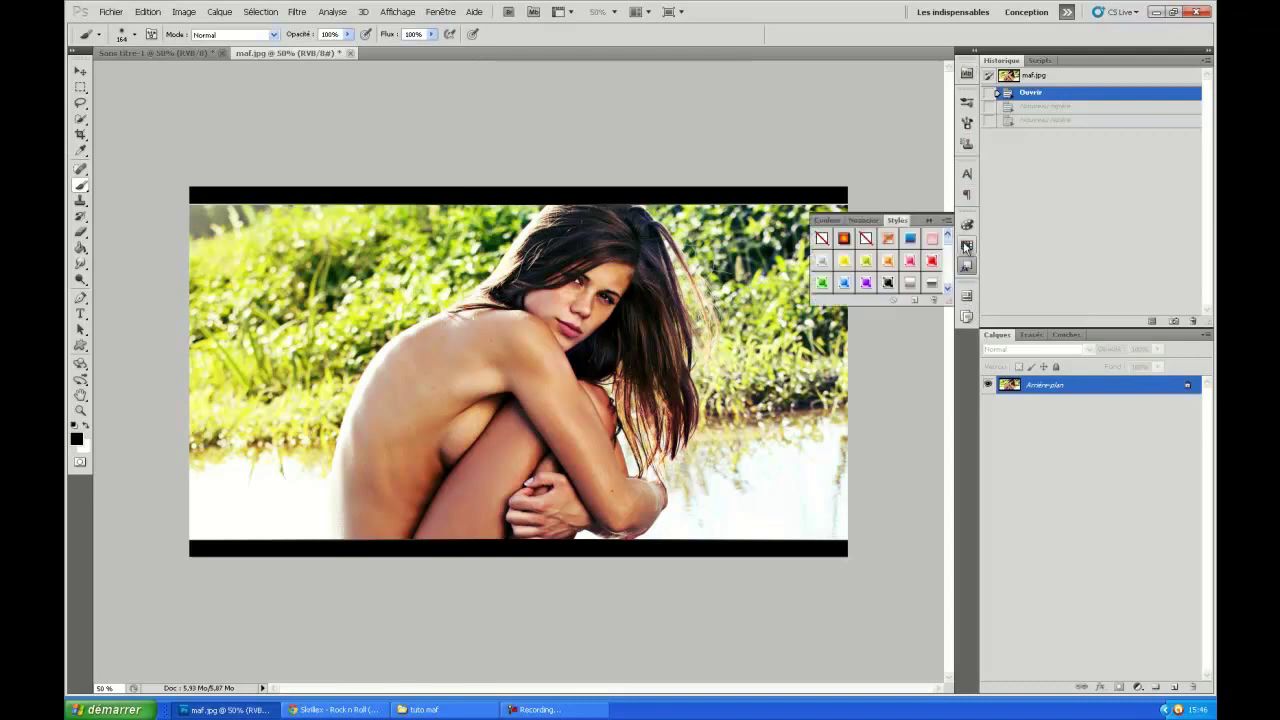
{"action": "left_click", "coordinate": [966, 245]}
{"action": "left_click", "coordinate": [966, 224]}
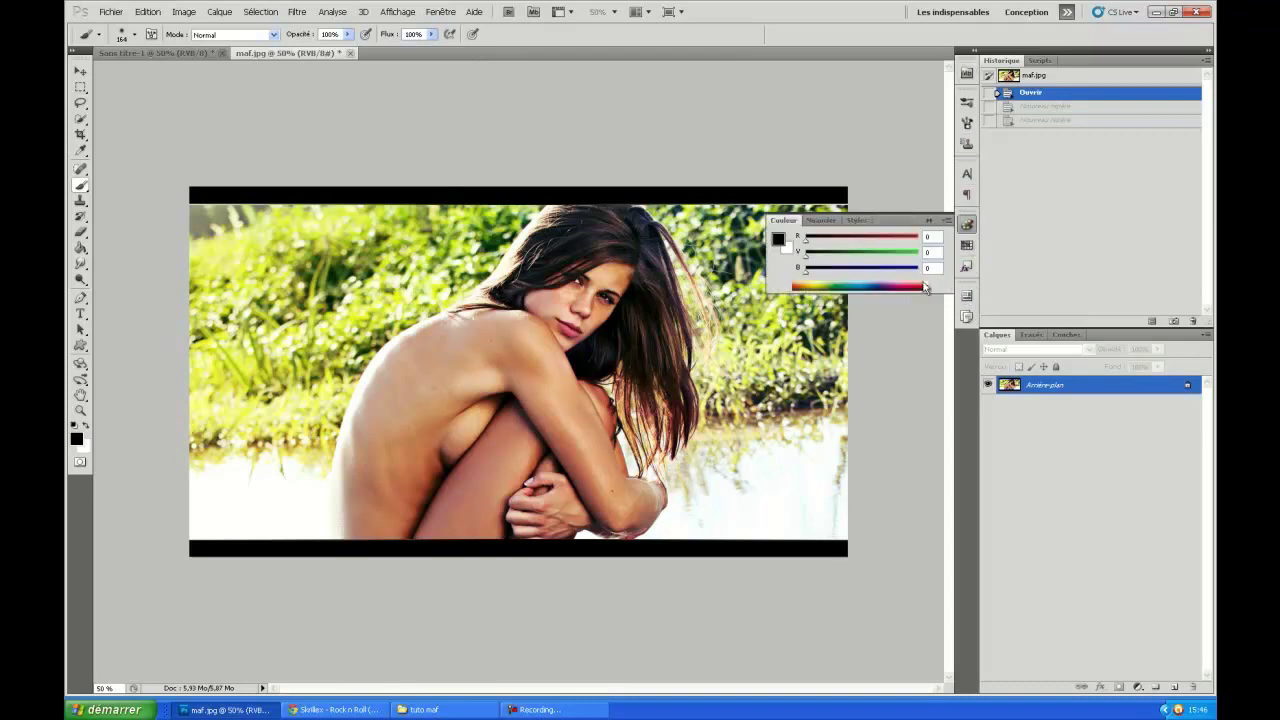
{"action": "left_click", "coordinate": [966, 194]}
{"action": "left_click", "coordinate": [966, 224]}
{"action": "left_click", "coordinate": [958, 224]}
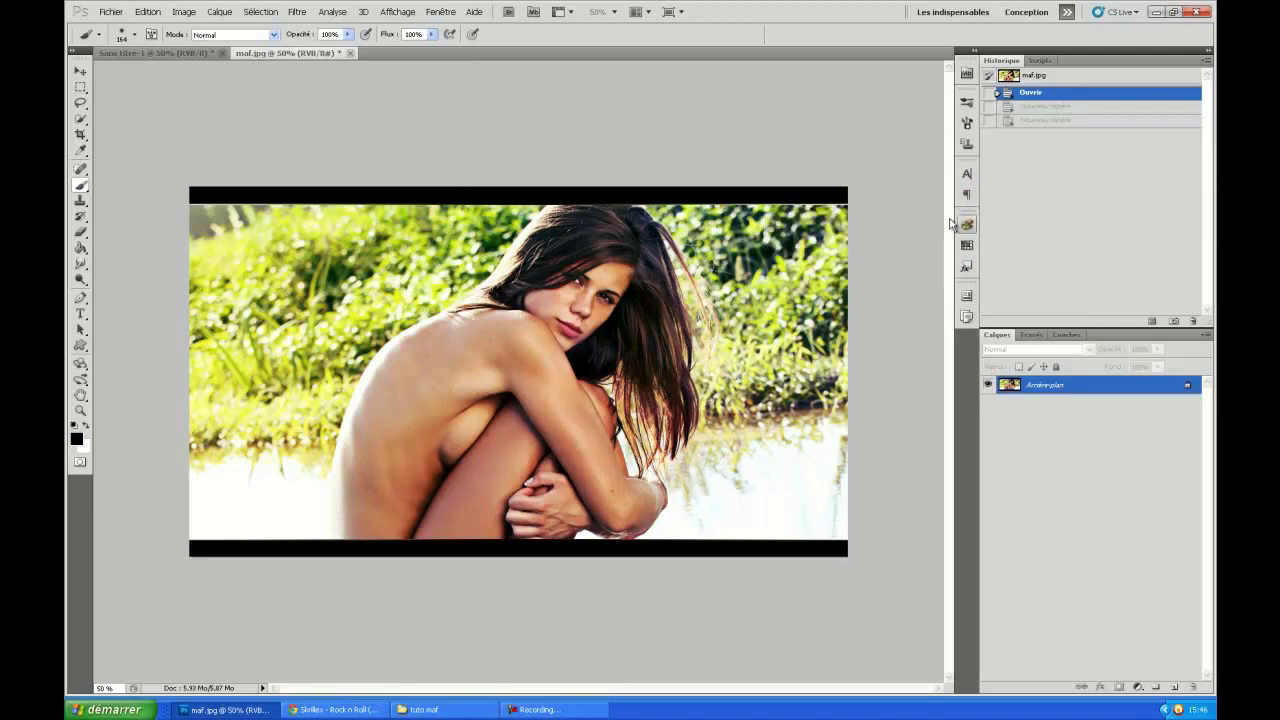
Switch the workspace to Conception, try Les indispensables, and return to Conception.
{"action": "left_click", "coordinate": [1027, 12]}
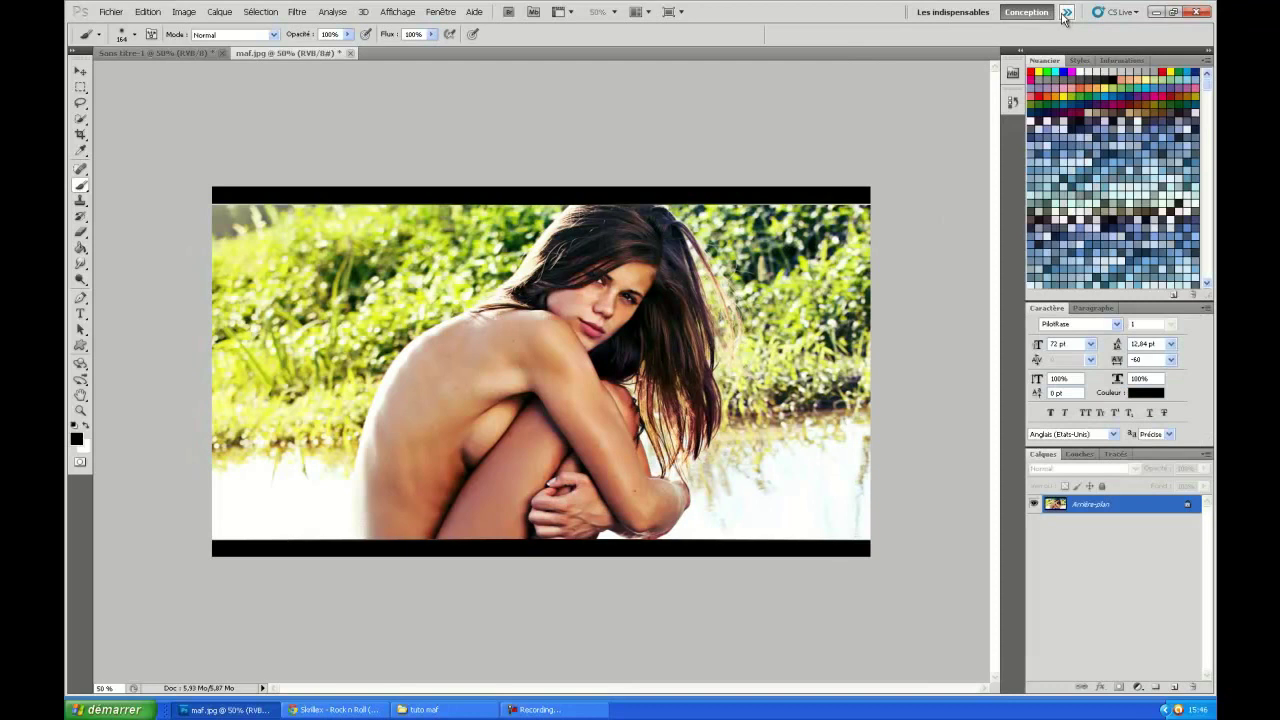
{"action": "left_click", "coordinate": [1066, 12]}
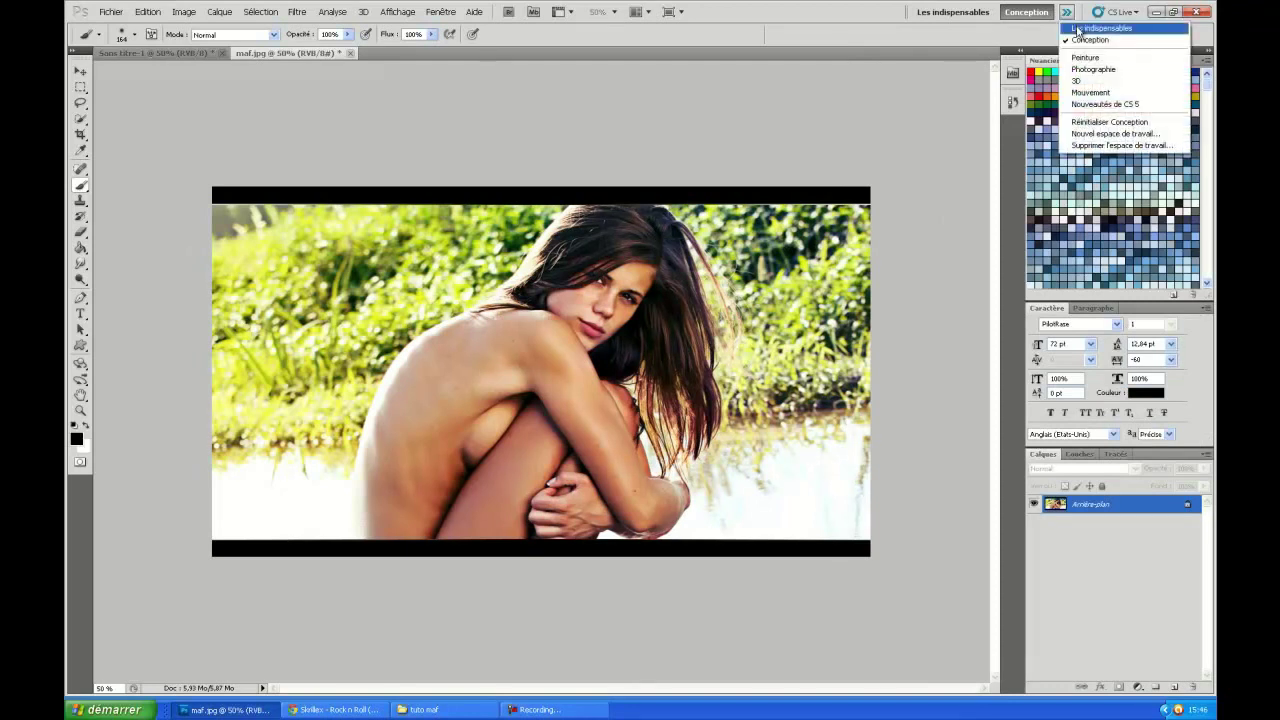
{"action": "left_click", "coordinate": [1077, 30]}
{"action": "left_click", "coordinate": [1070, 14]}
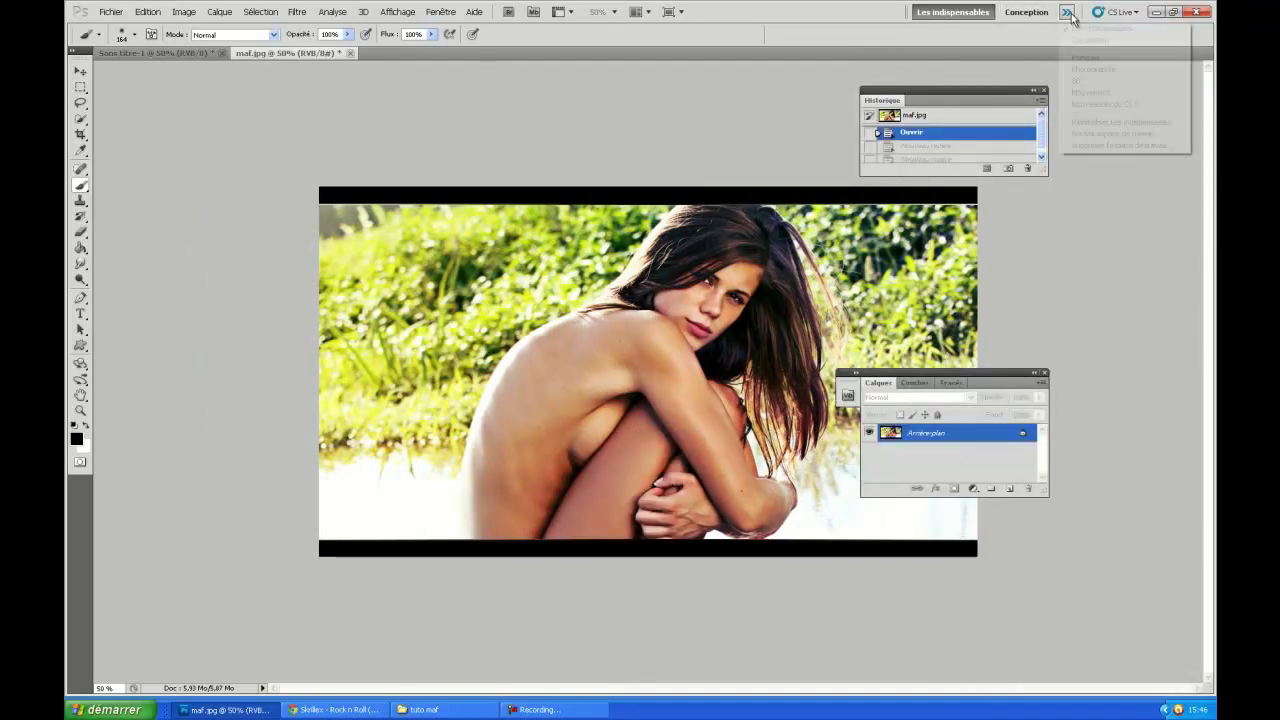
{"action": "left_click", "coordinate": [1075, 39]}
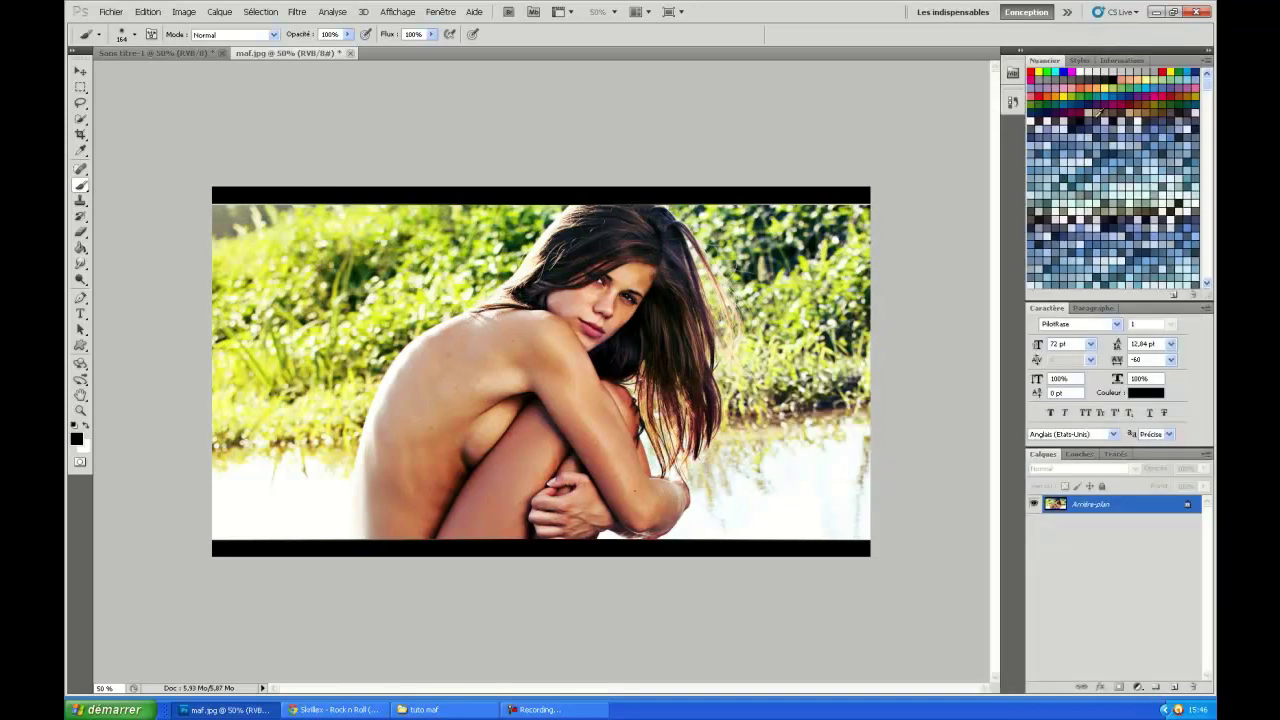
Switch to the Peinture workspace and look over its swatches and brush presets.
{"action": "left_click", "coordinate": [1066, 12]}
{"action": "left_click", "coordinate": [1085, 69]}
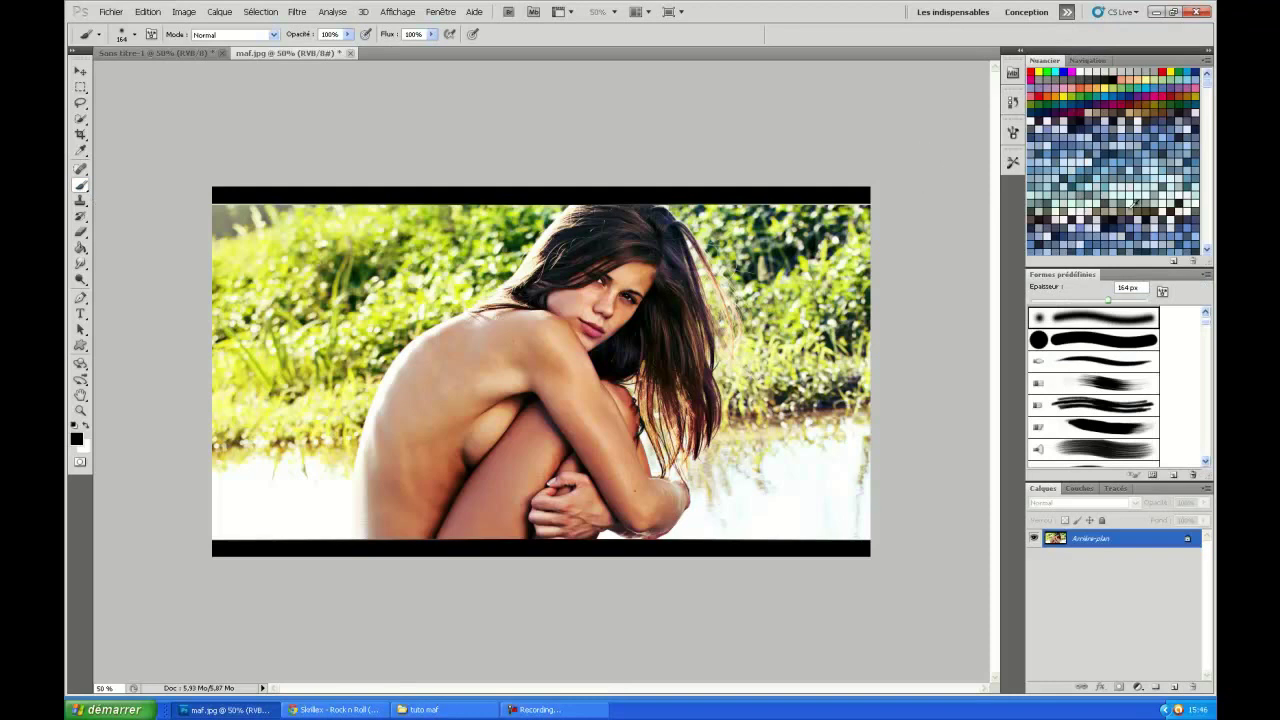
{"action": "scroll", "coordinate": [1090, 195], "scroll_direction": "down", "scroll_amount": 1}
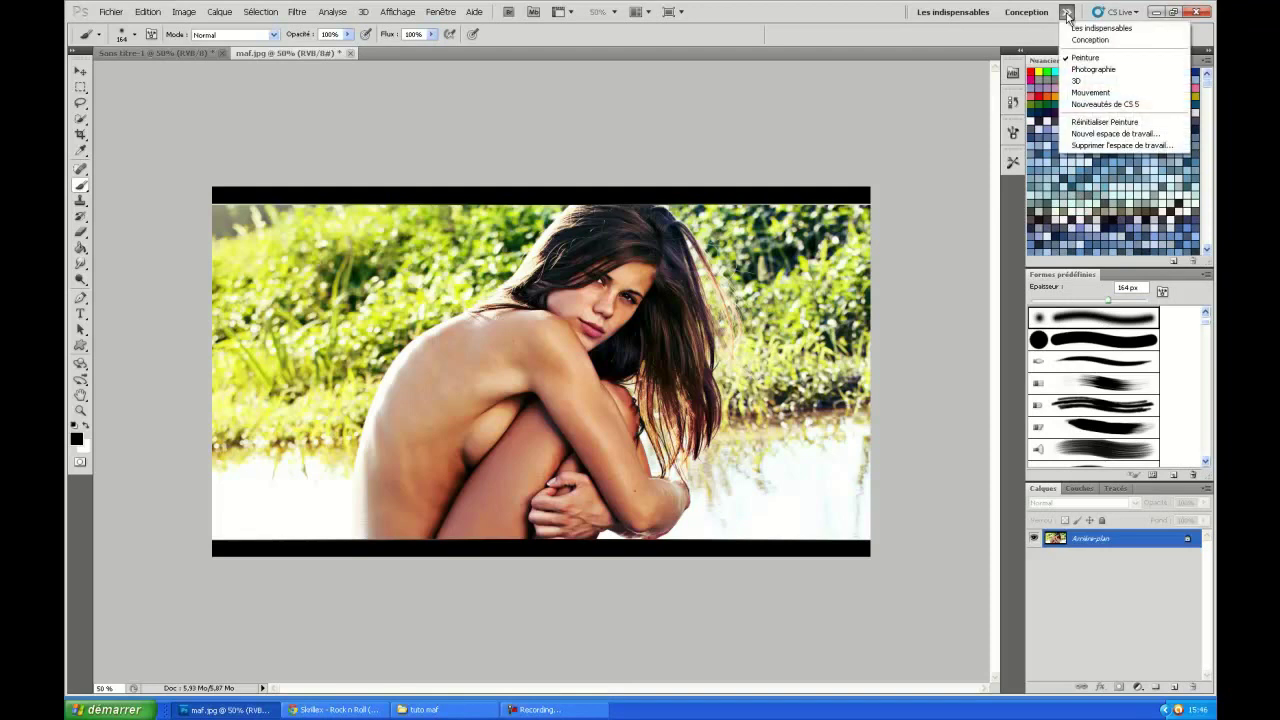
Switch to the Photographie workspace and view its Scripts, Historique and Styles panels.
{"action": "left_click", "coordinate": [1093, 69]}
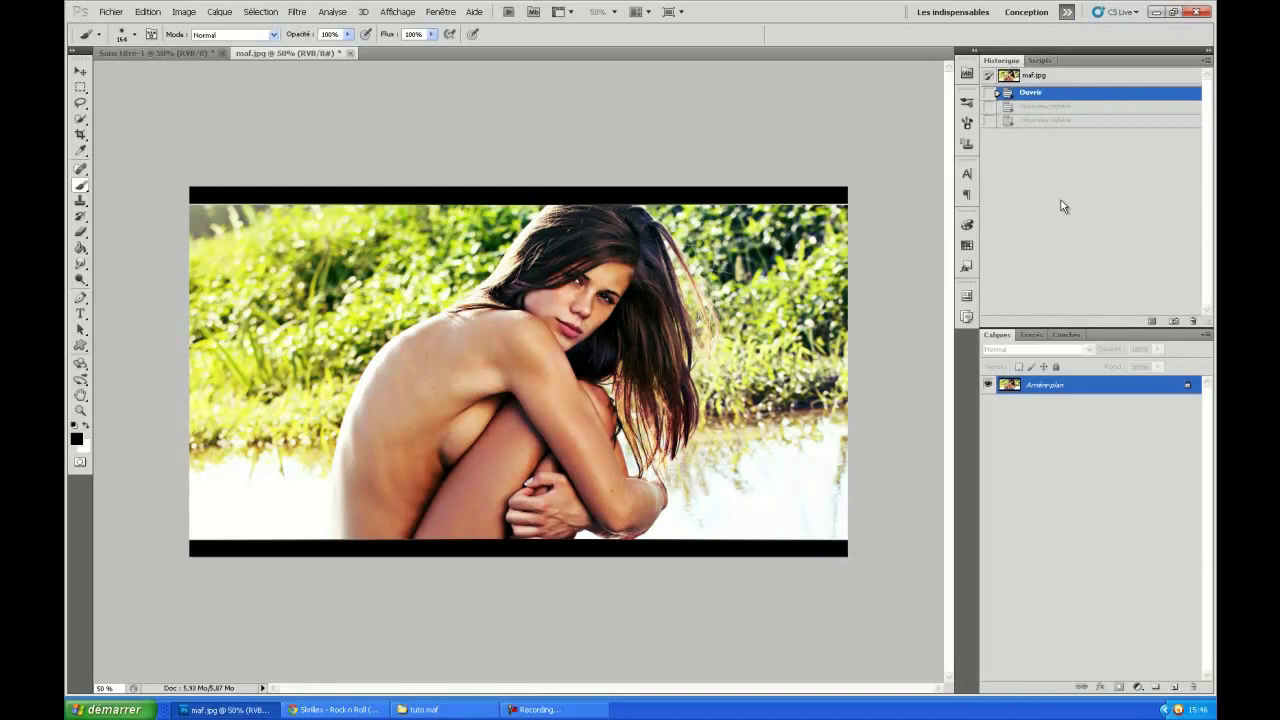
{"action": "left_click", "coordinate": [1040, 61]}
{"action": "left_click", "coordinate": [1001, 61]}
{"action": "left_click", "coordinate": [967, 246]}
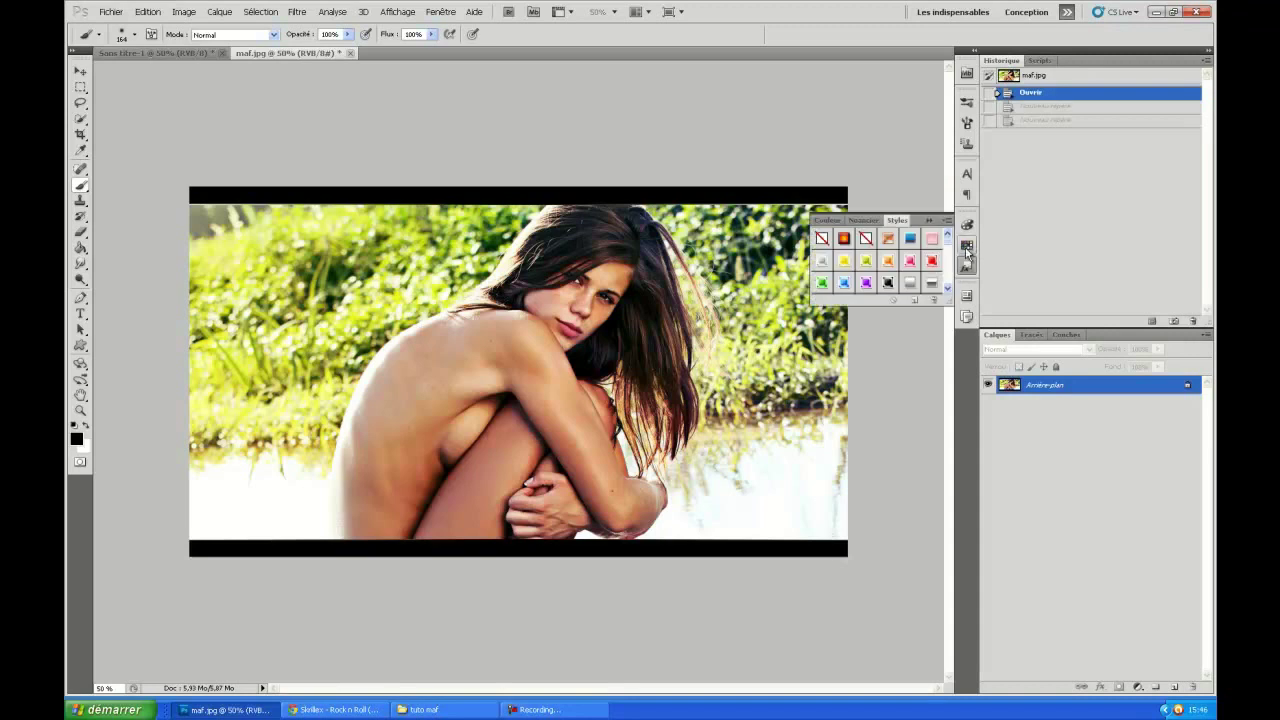
{"action": "left_click", "coordinate": [967, 248]}
{"action": "left_click", "coordinate": [967, 227]}
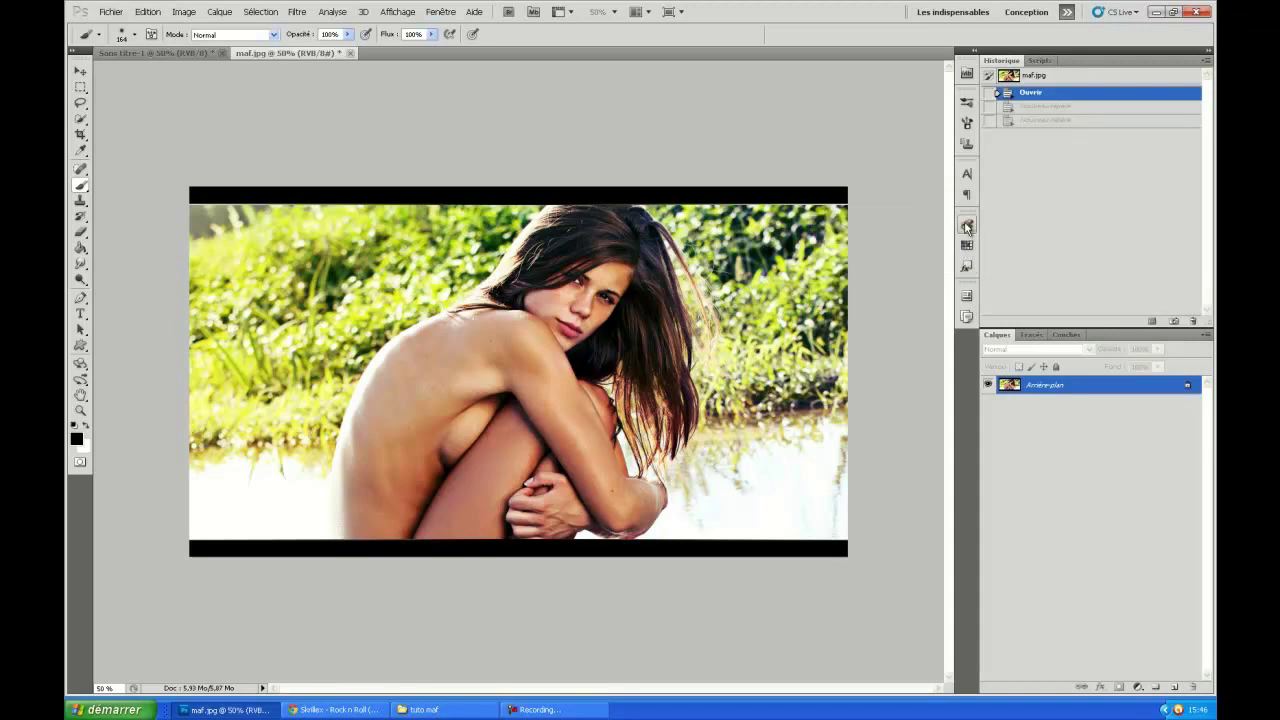
Try the 3D, Mouvement and Nouveautés de CS 5 workspaces, and return to Photographie.
{"action": "left_click", "coordinate": [1067, 12]}
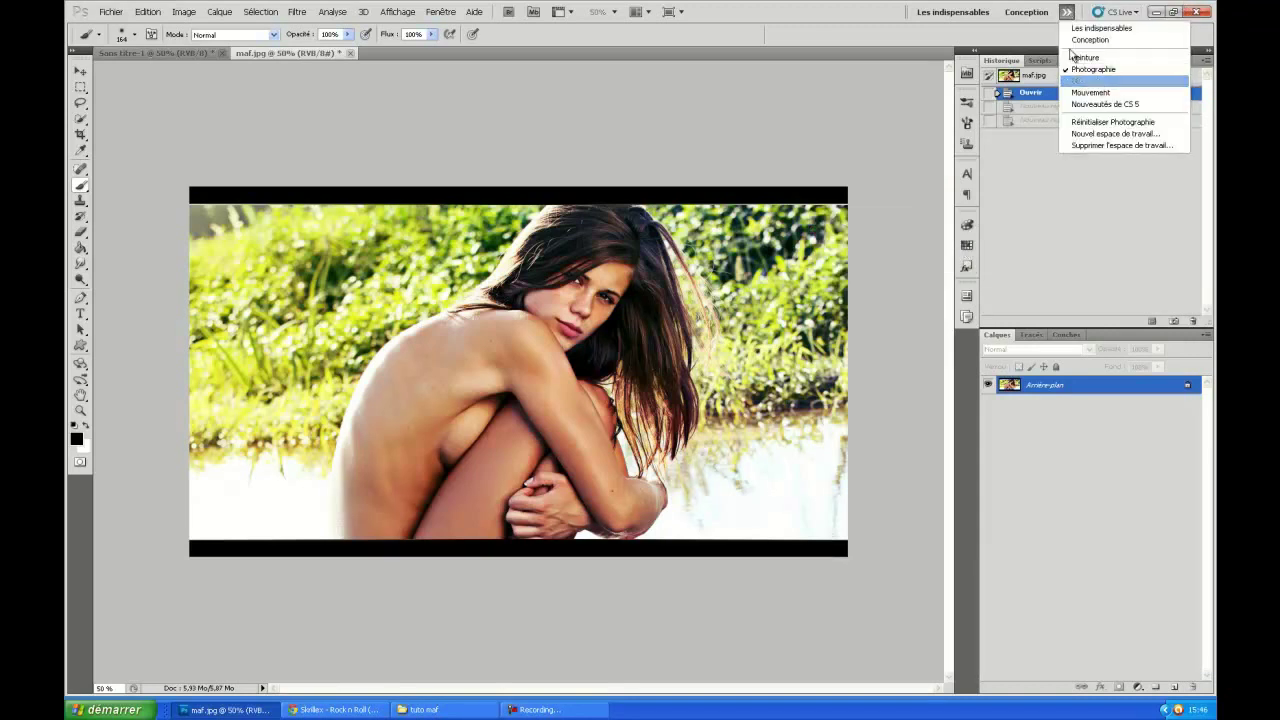
{"action": "left_click", "coordinate": [1080, 80]}
{"action": "left_click", "coordinate": [1067, 12]}
{"action": "left_click", "coordinate": [1090, 92]}
{"action": "left_click", "coordinate": [1067, 12]}
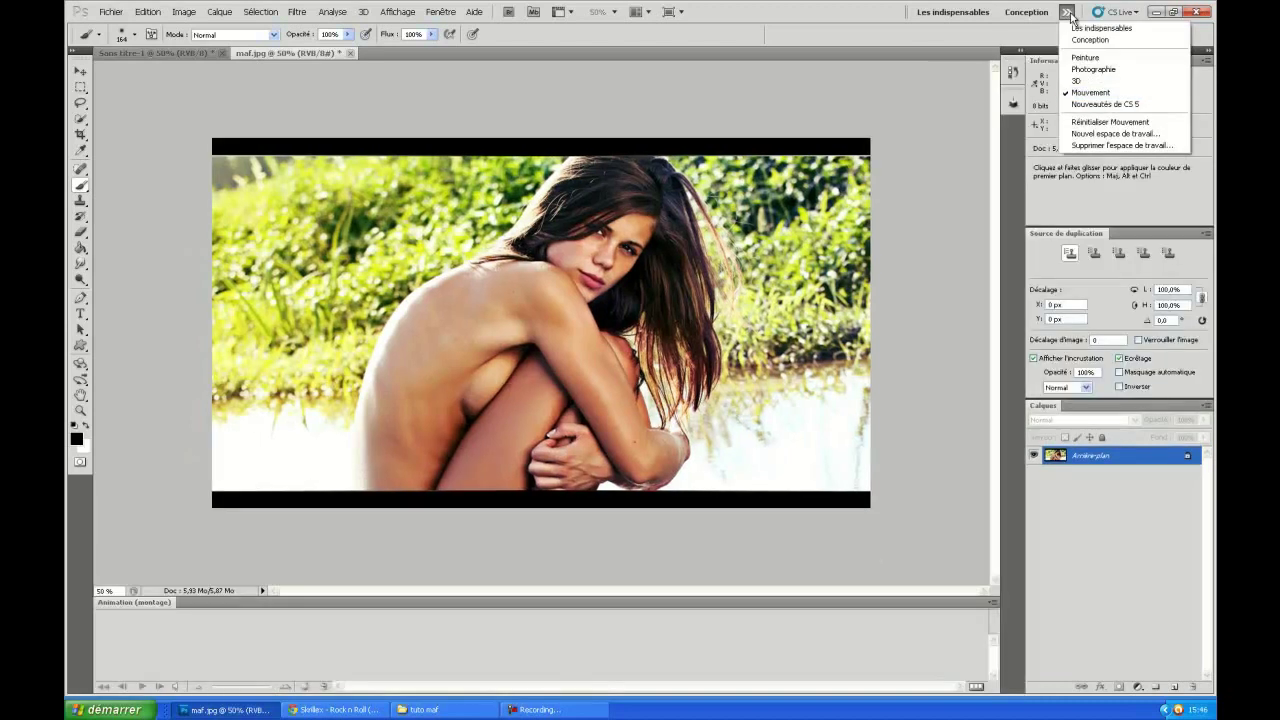
{"action": "left_click", "coordinate": [1107, 105]}
{"action": "left_click", "coordinate": [1067, 12]}
{"action": "left_click", "coordinate": [1085, 69]}
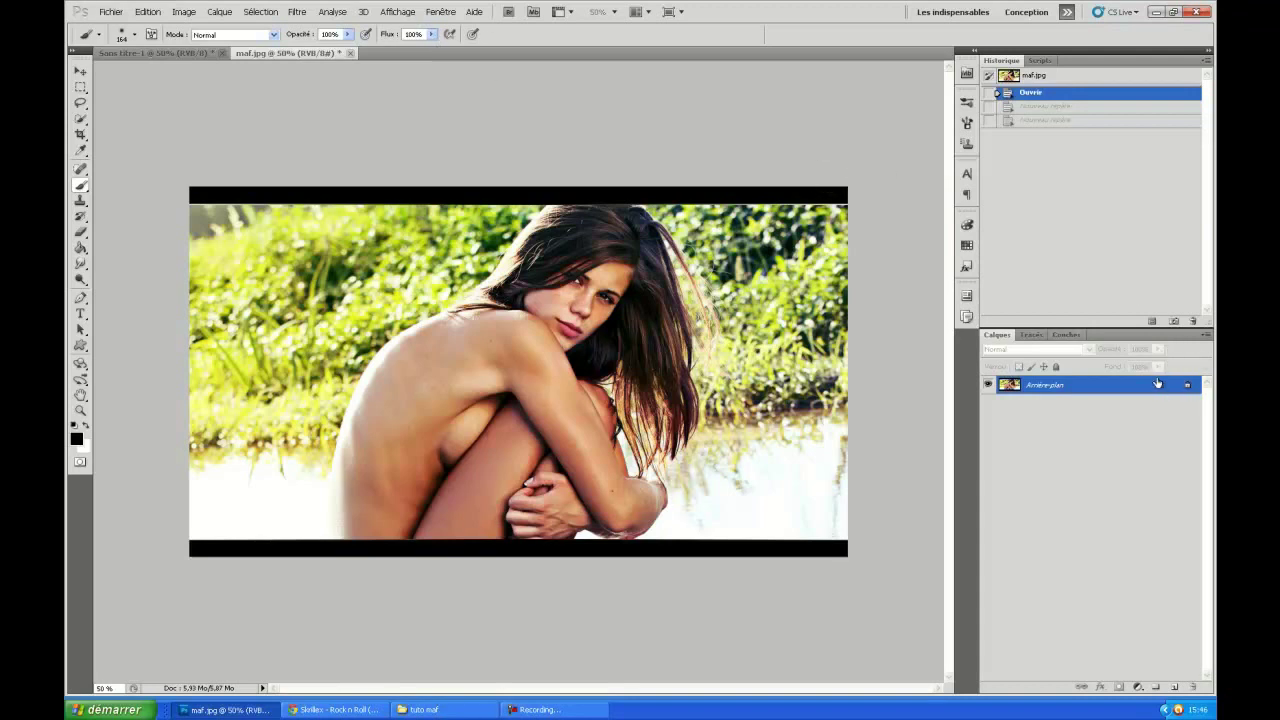
Add a new layer and a layer group to maf.jpg, and move the layer into the group.
{"action": "left_click", "coordinate": [1174, 687]}
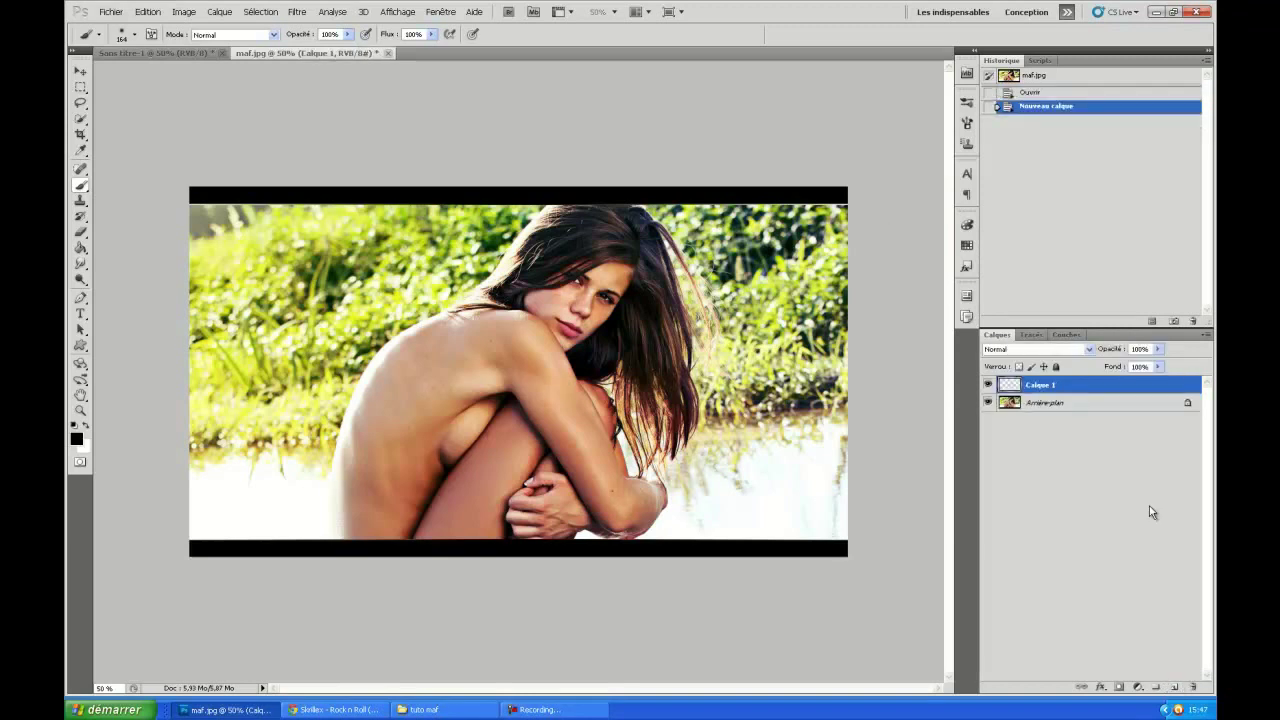
{"action": "left_click", "coordinate": [1156, 688]}
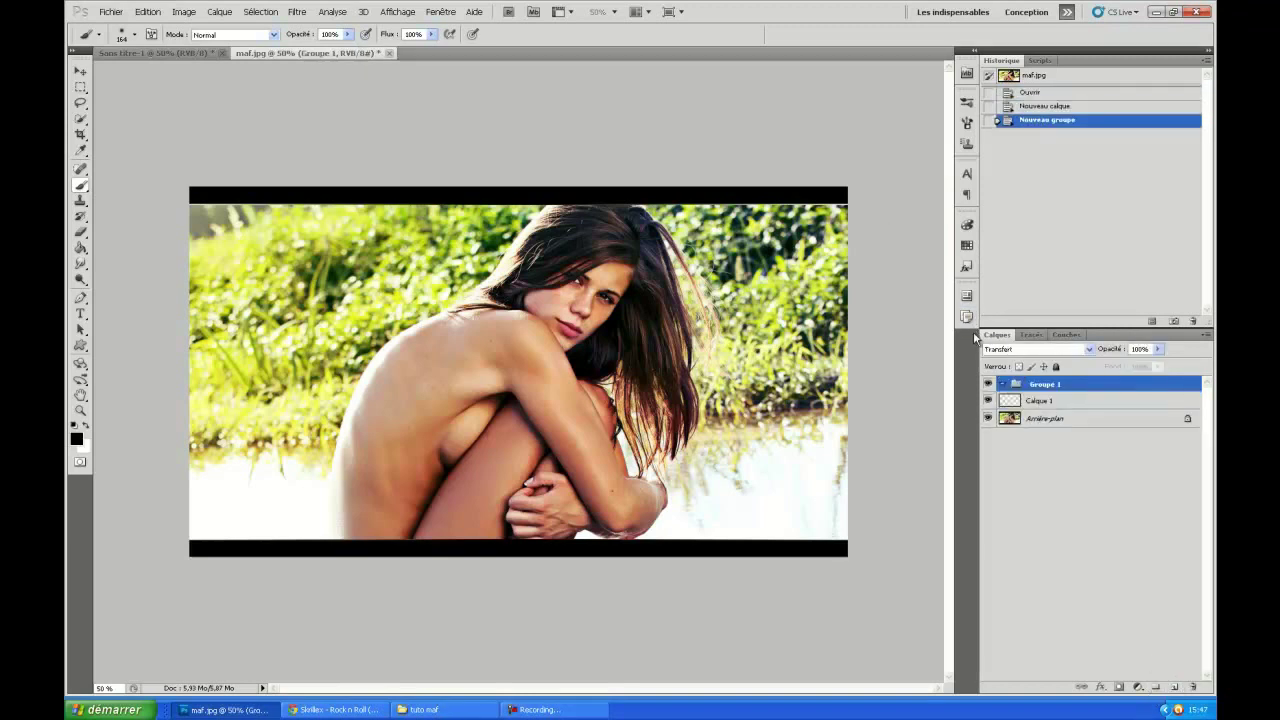
{"action": "left_click", "coordinate": [1046, 401]}
{"action": "left_click_drag", "start_coordinate": [1065, 402], "coordinate": [1063, 390]}
Rename the layer group as 1.
{"action": "double_click", "coordinate": [1004, 390]}
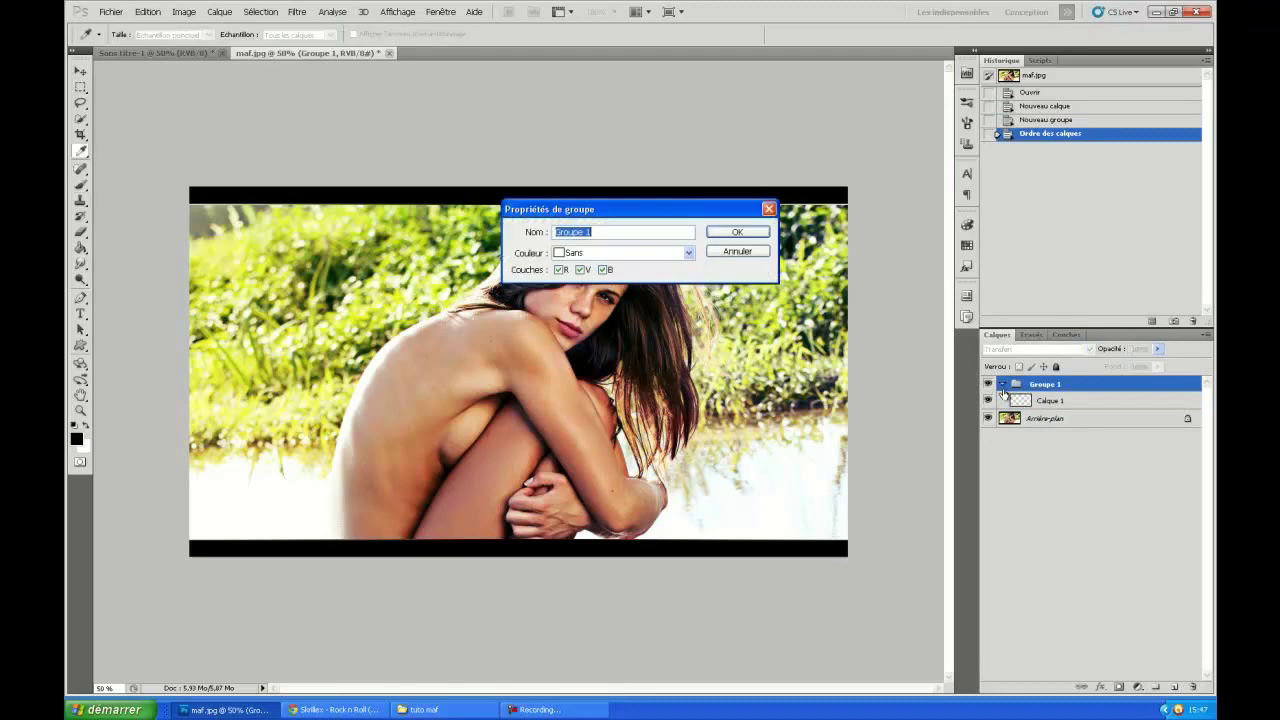
{"action": "type", "text": "1"}
{"action": "key", "text": "Return"}
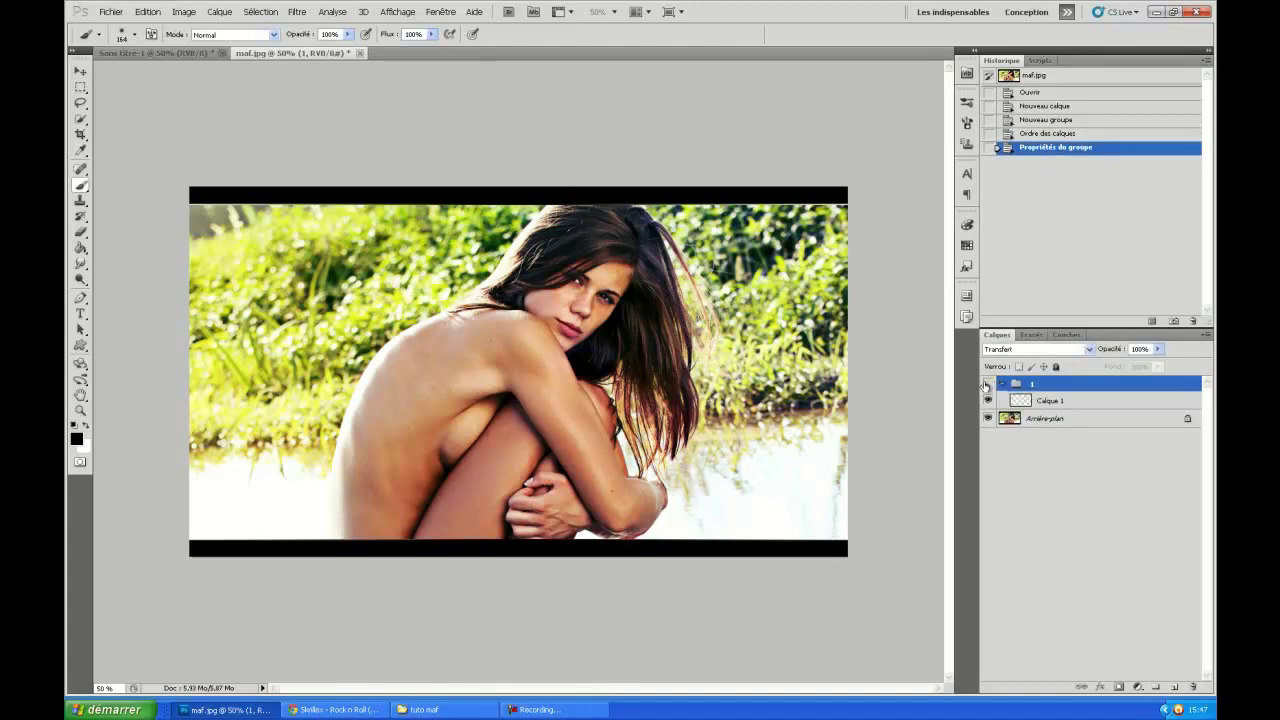
Delete the layer group together with its contents.
{"action": "right_click", "coordinate": [1046, 385]}
{"action": "left_click", "coordinate": [1080, 425]}
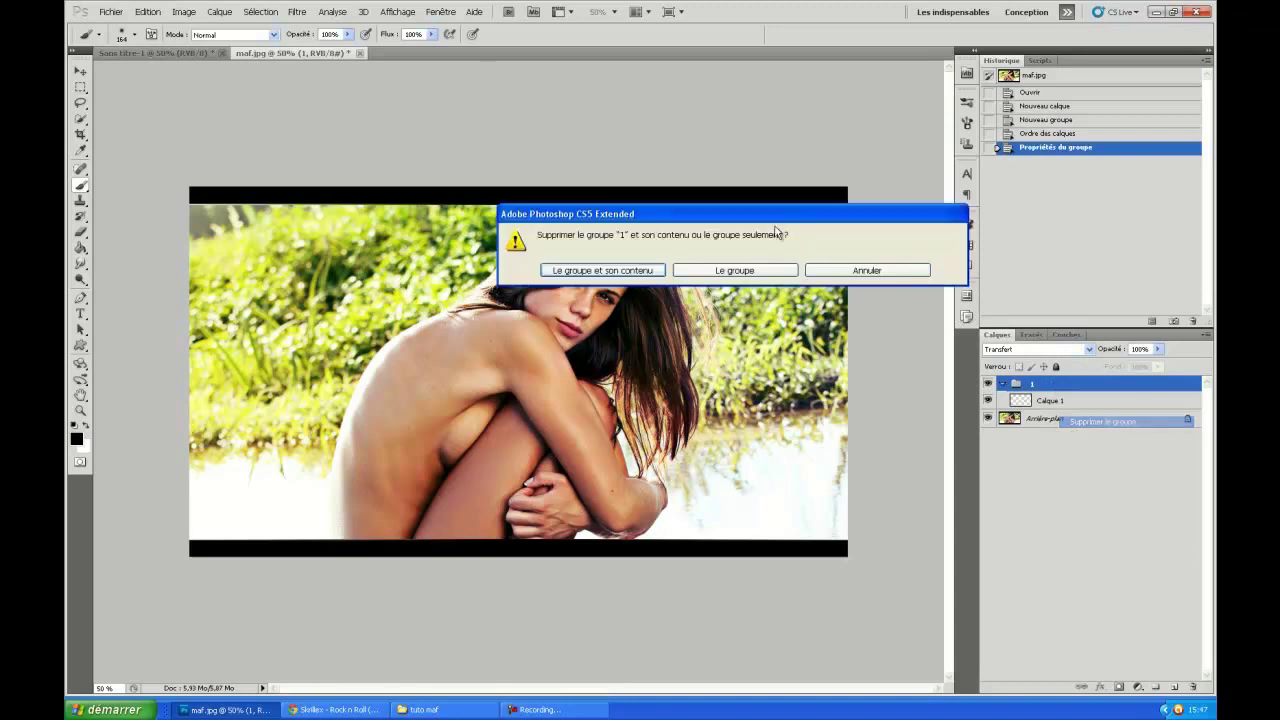
{"action": "left_click", "coordinate": [634, 270]}
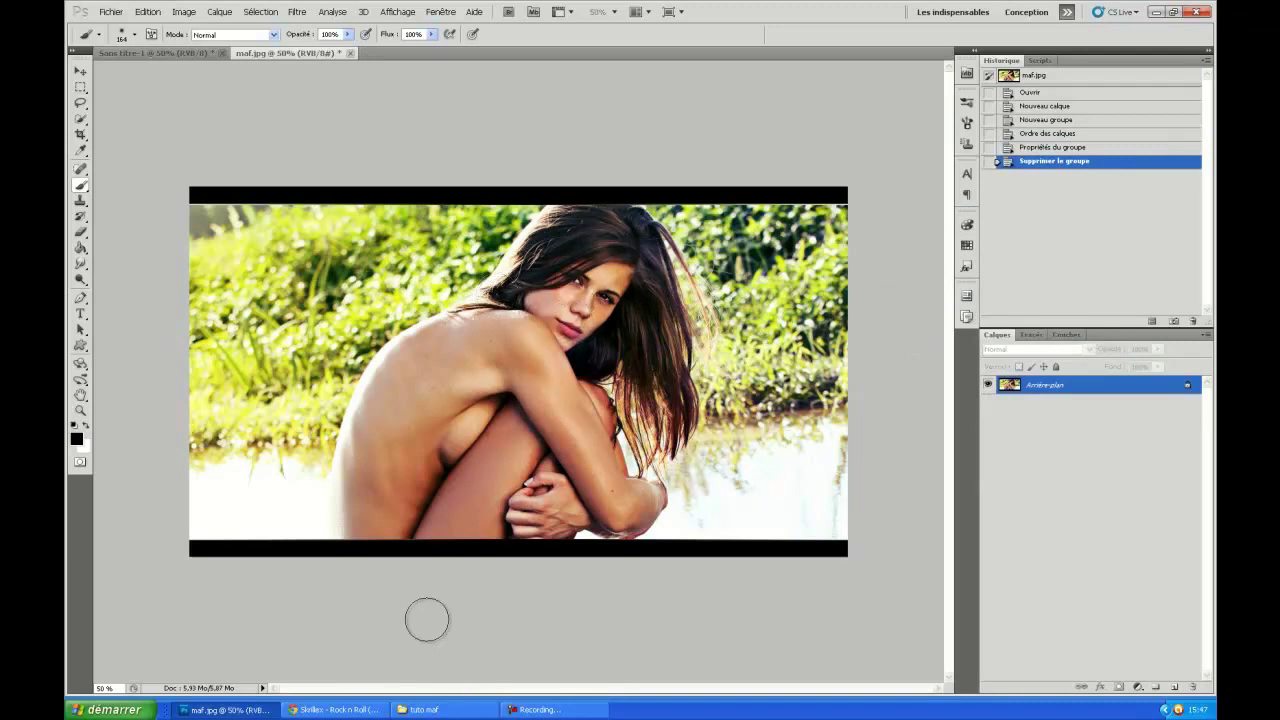
Switch to the tuto maf folder, look at the action file 6564564567.atn, and return to Photoshop.
{"action": "left_click", "coordinate": [424, 709]}
{"action": "left_click", "coordinate": [505, 238]}
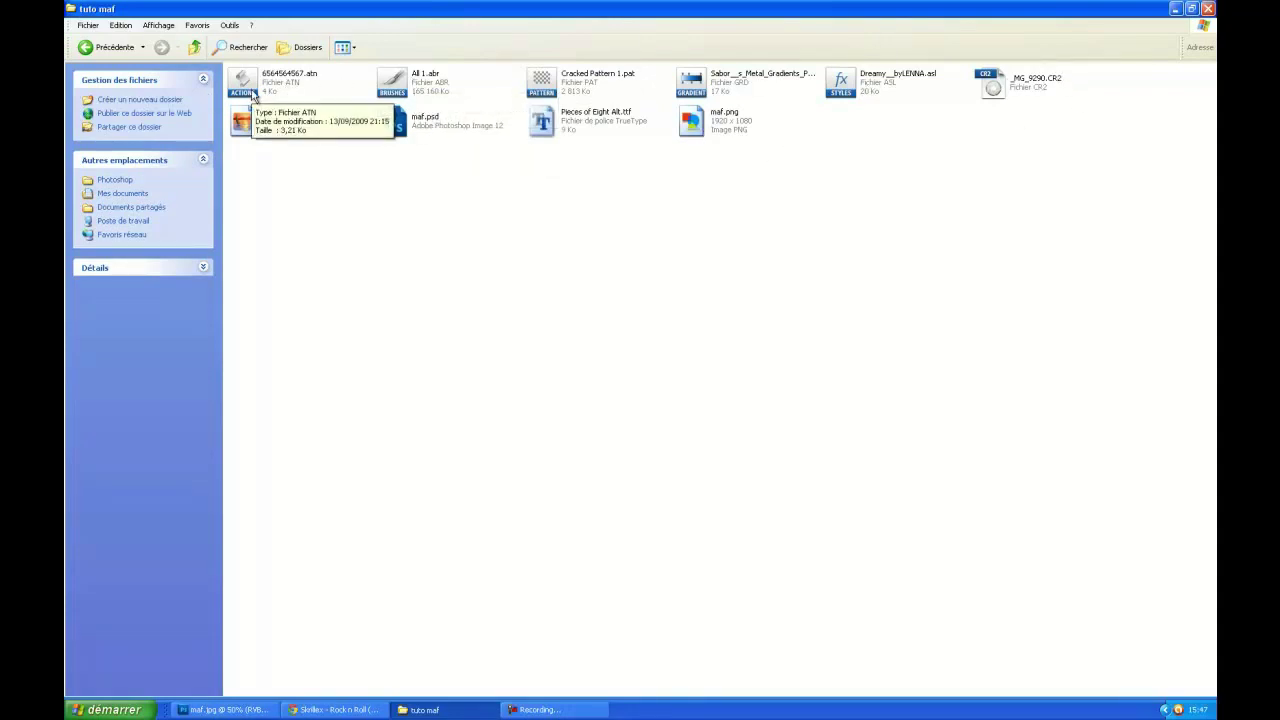
{"action": "left_click", "coordinate": [248, 90]}
{"action": "left_click", "coordinate": [276, 178]}
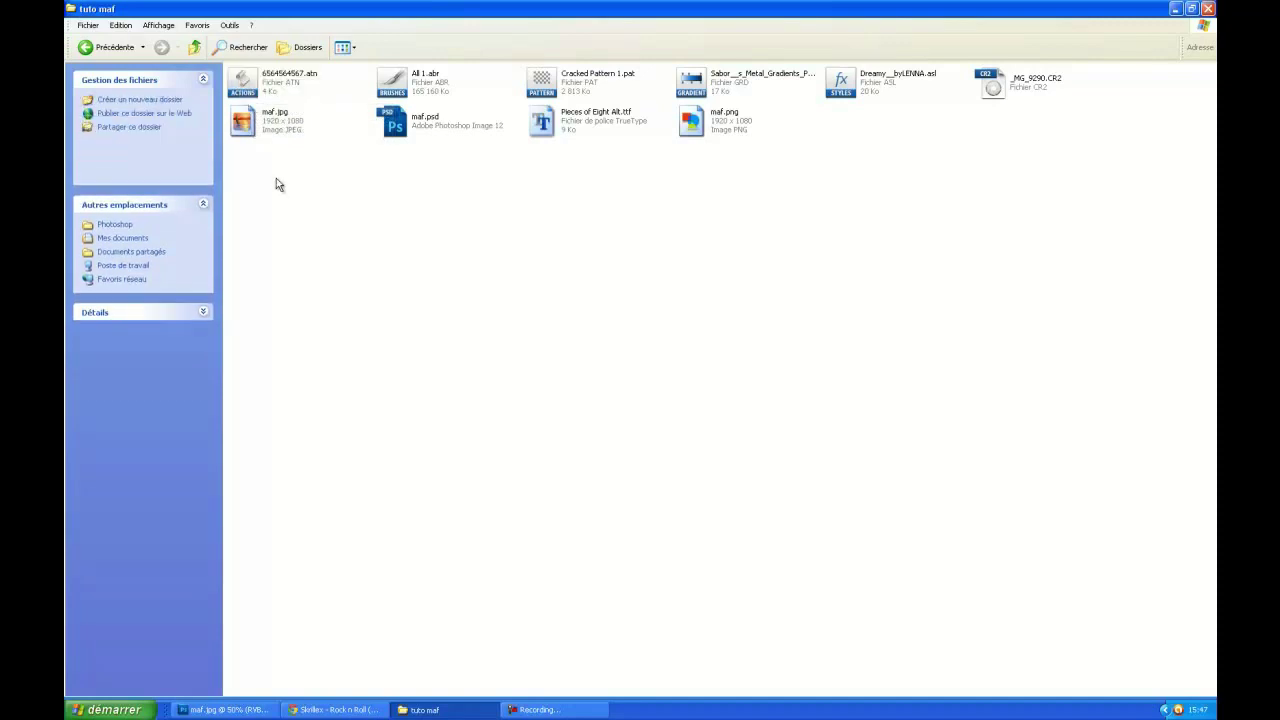
{"action": "left_click", "coordinate": [220, 709]}
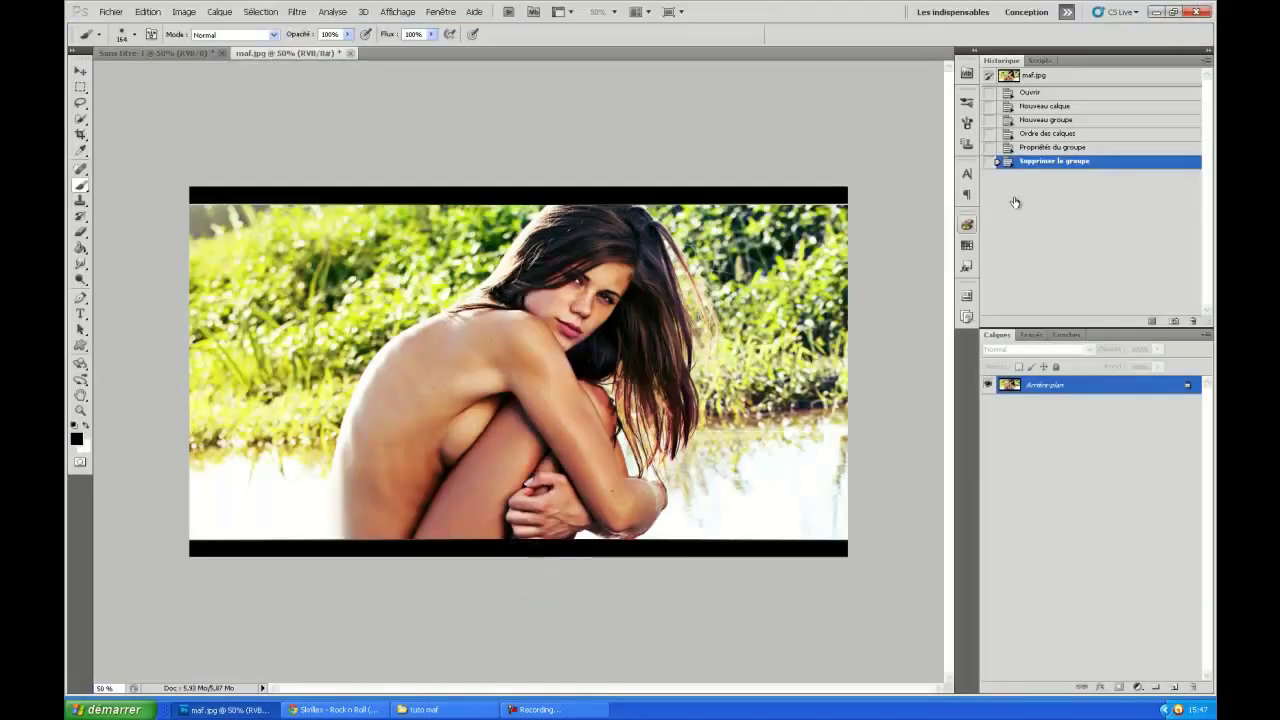
Run the cool vintage action from the set 7 by honestheart26 on the photo.
{"action": "left_click", "coordinate": [1041, 61]}
{"action": "scroll", "coordinate": [1080, 185], "scroll_direction": "down", "scroll_amount": 6}
{"action": "scroll", "coordinate": [1030, 245], "scroll_direction": "down", "scroll_amount": 3}
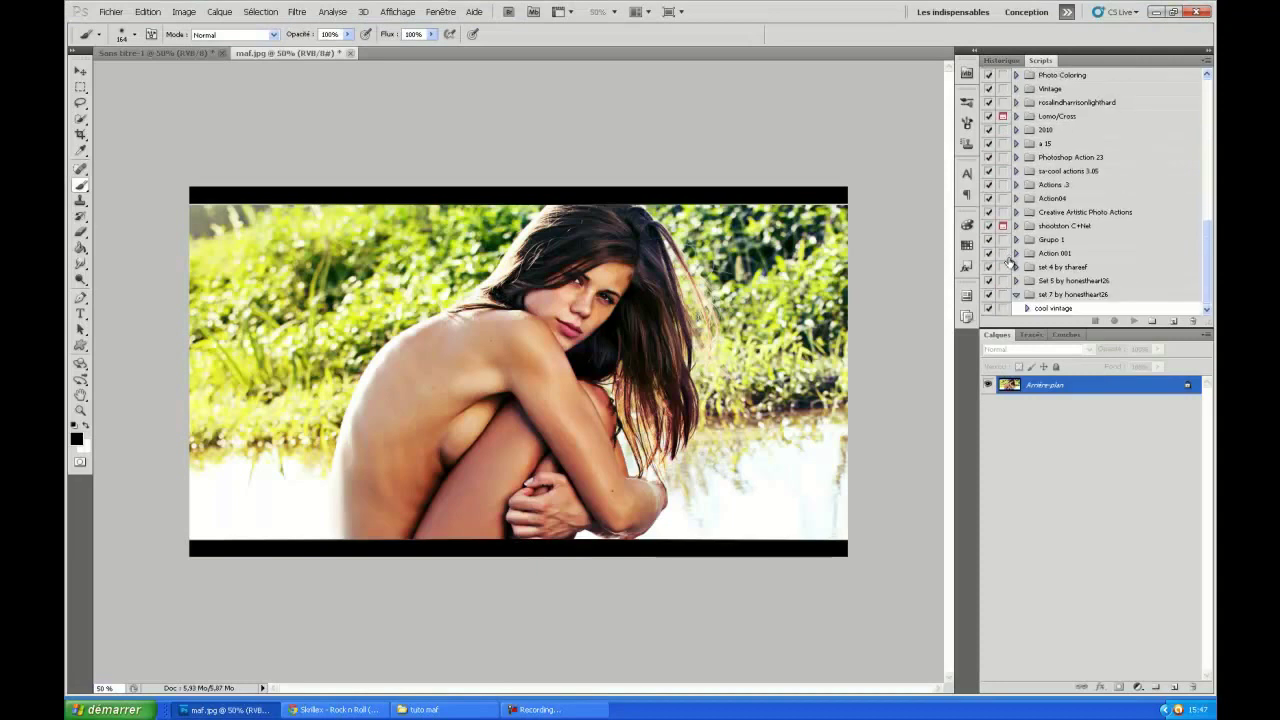
{"action": "left_click", "coordinate": [1040, 309]}
{"action": "left_click", "coordinate": [1133, 321]}
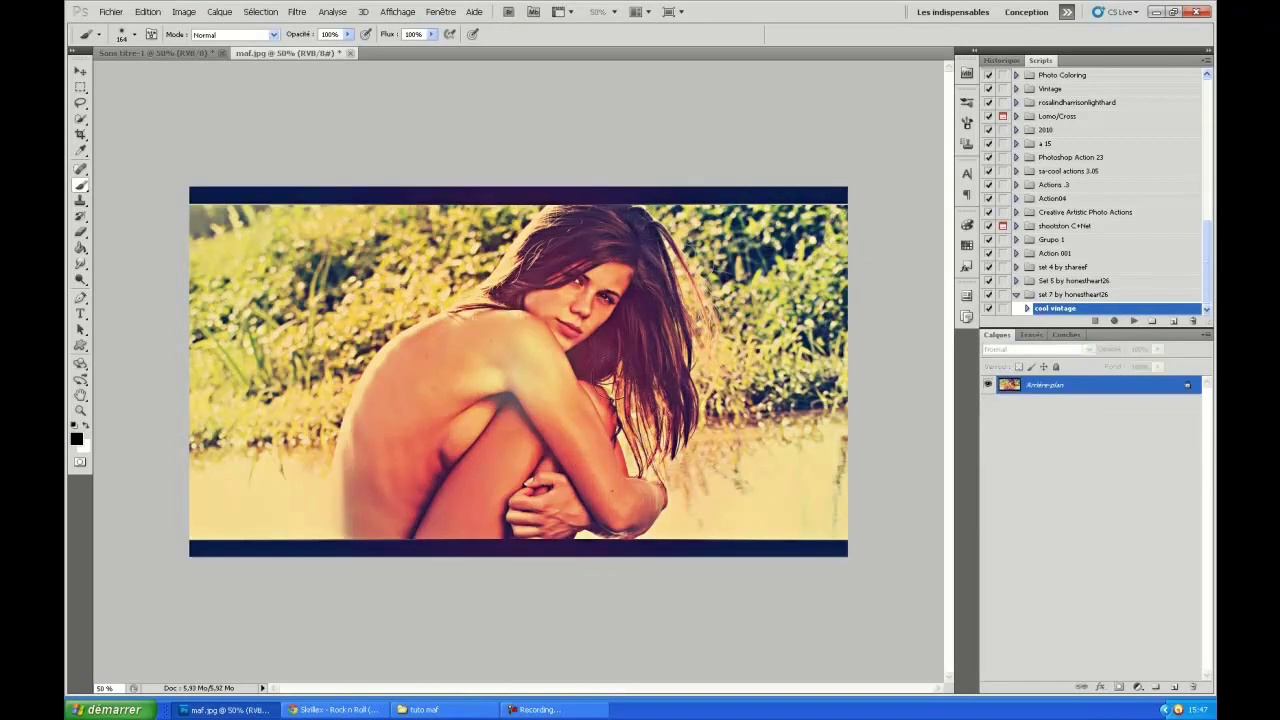
Step the photo back in its history to the Nouveau calque de fond en dégradé state.
{"action": "left_click", "coordinate": [1006, 63]}
{"action": "scroll", "coordinate": [1093, 140], "scroll_direction": "up", "scroll_amount": 2}
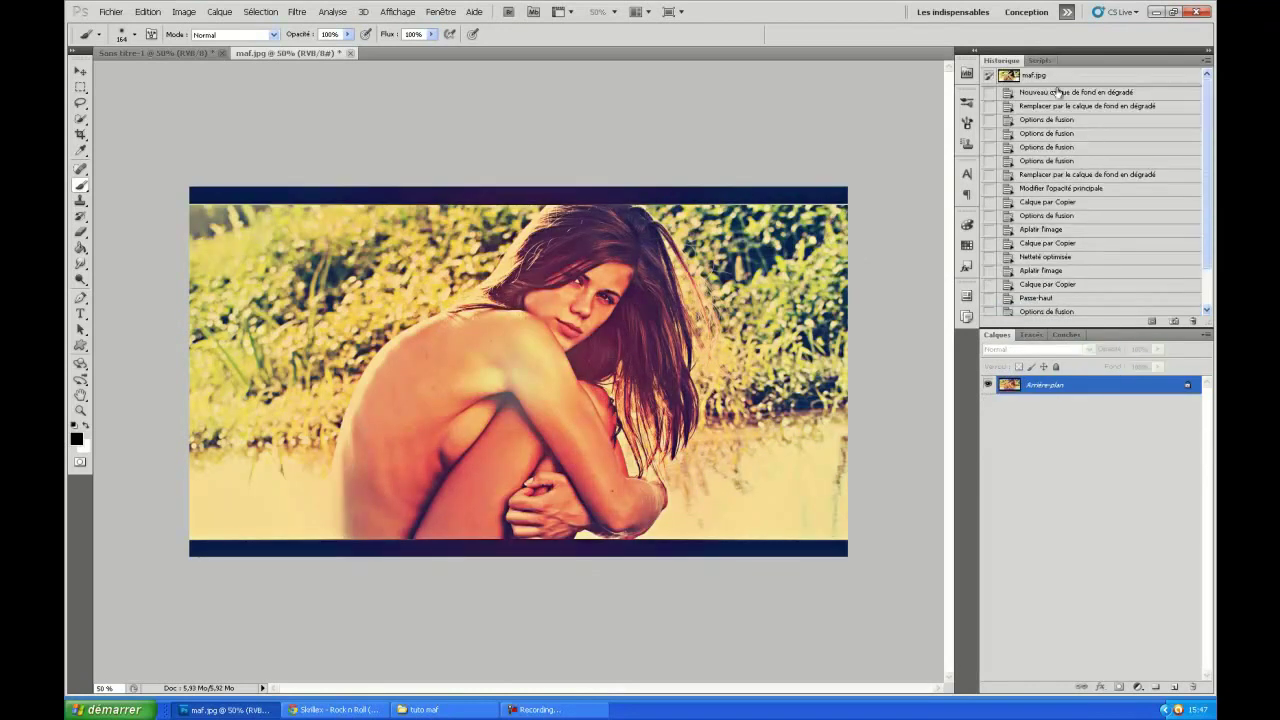
{"action": "left_click", "coordinate": [1057, 92]}
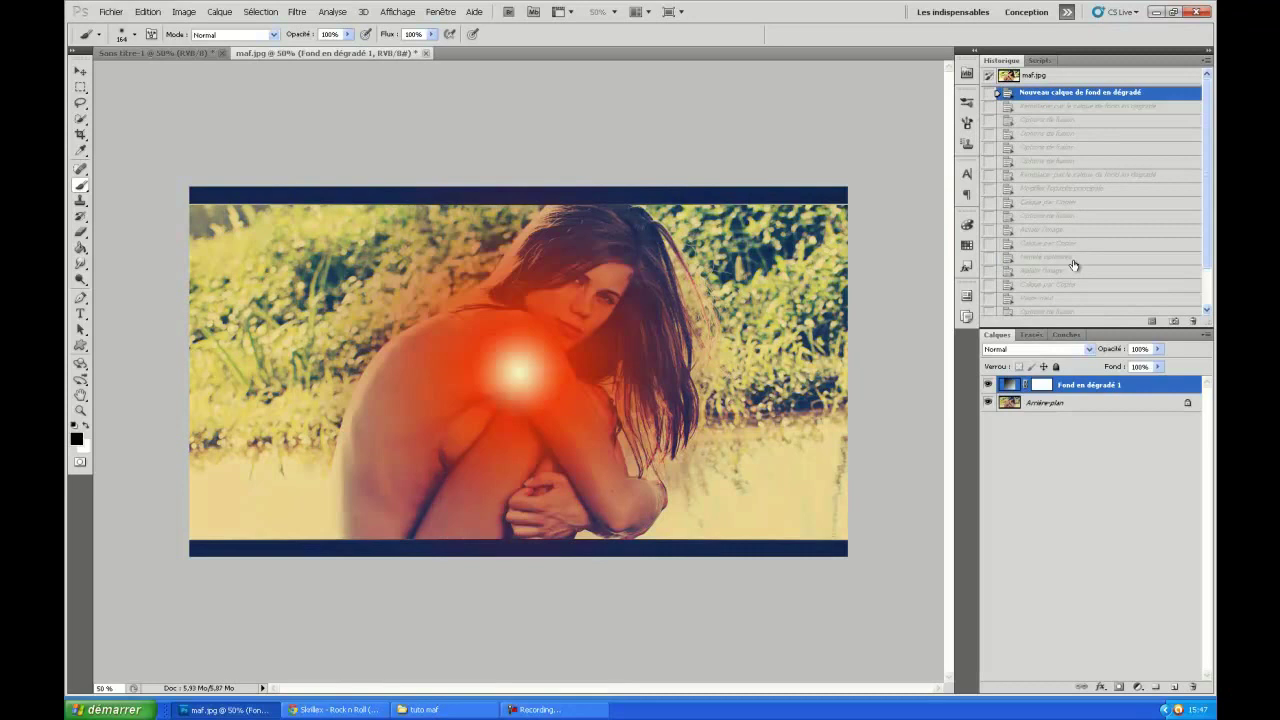
Delete the Arrière-plan layer, leaving only the gradient fill layer.
{"action": "left_click", "coordinate": [1094, 405]}
{"action": "right_click", "coordinate": [1100, 398]}
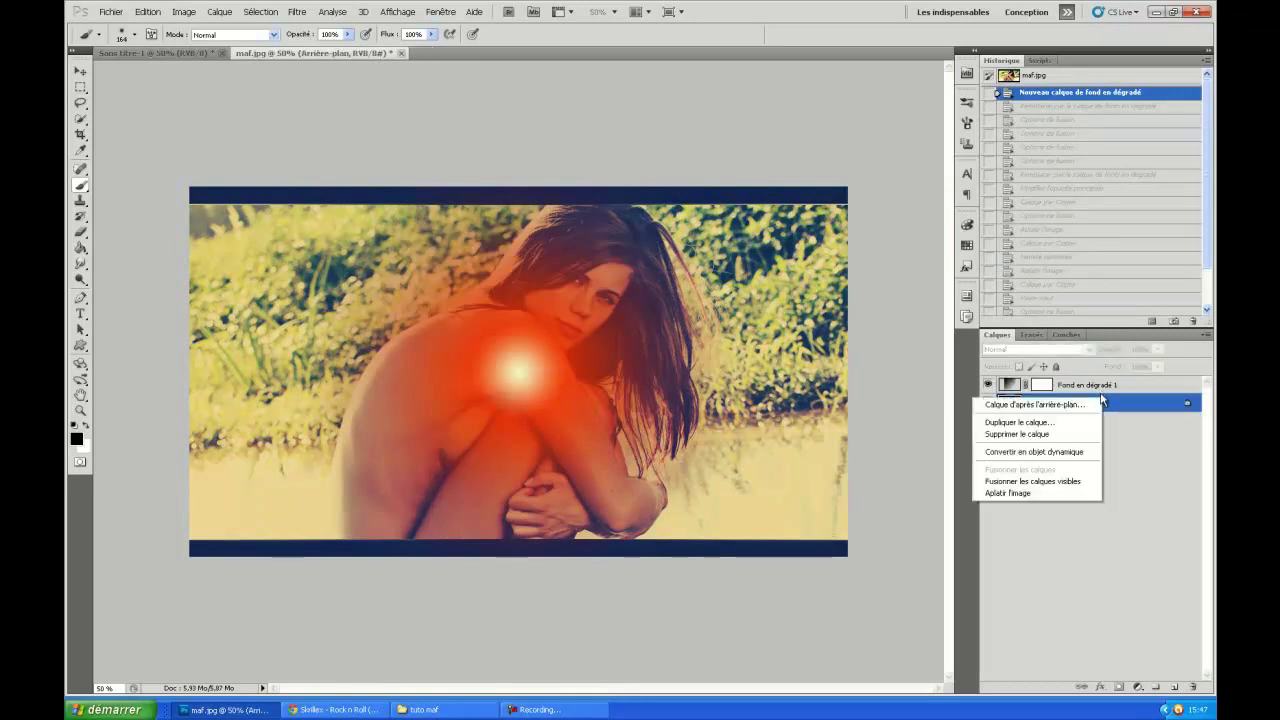
{"action": "left_click", "coordinate": [1076, 434]}
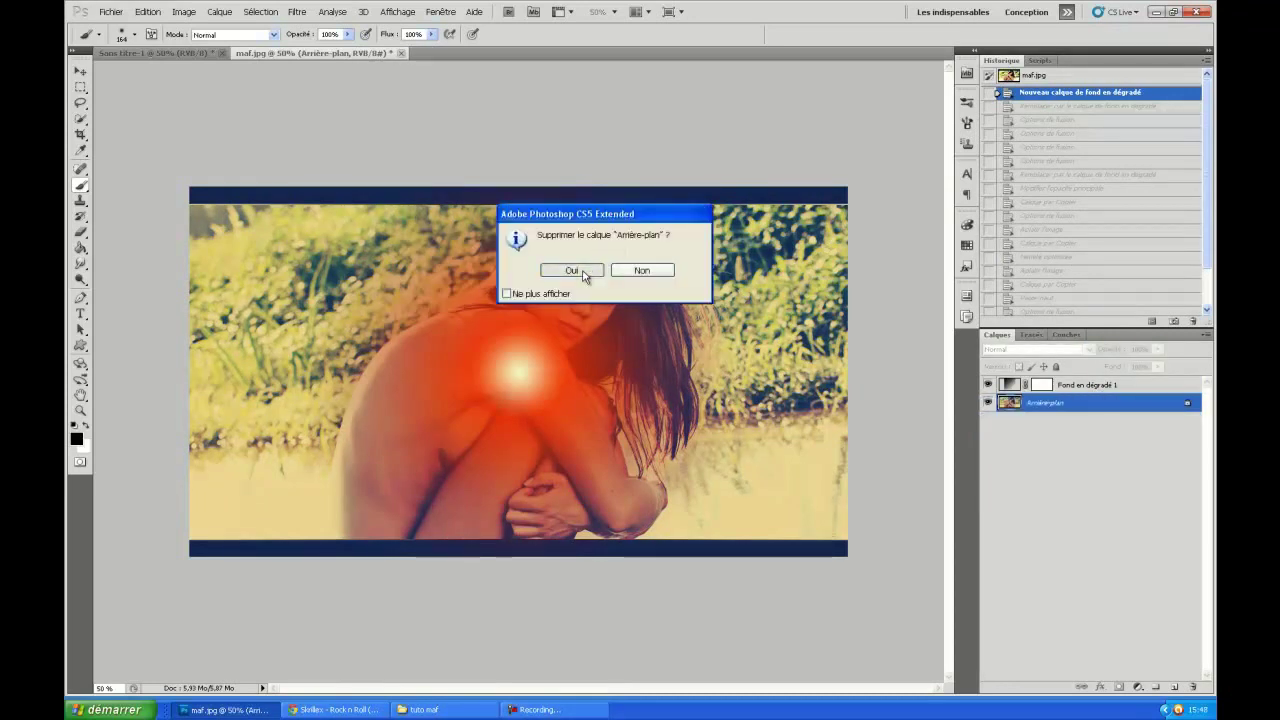
{"action": "left_click", "coordinate": [585, 270]}
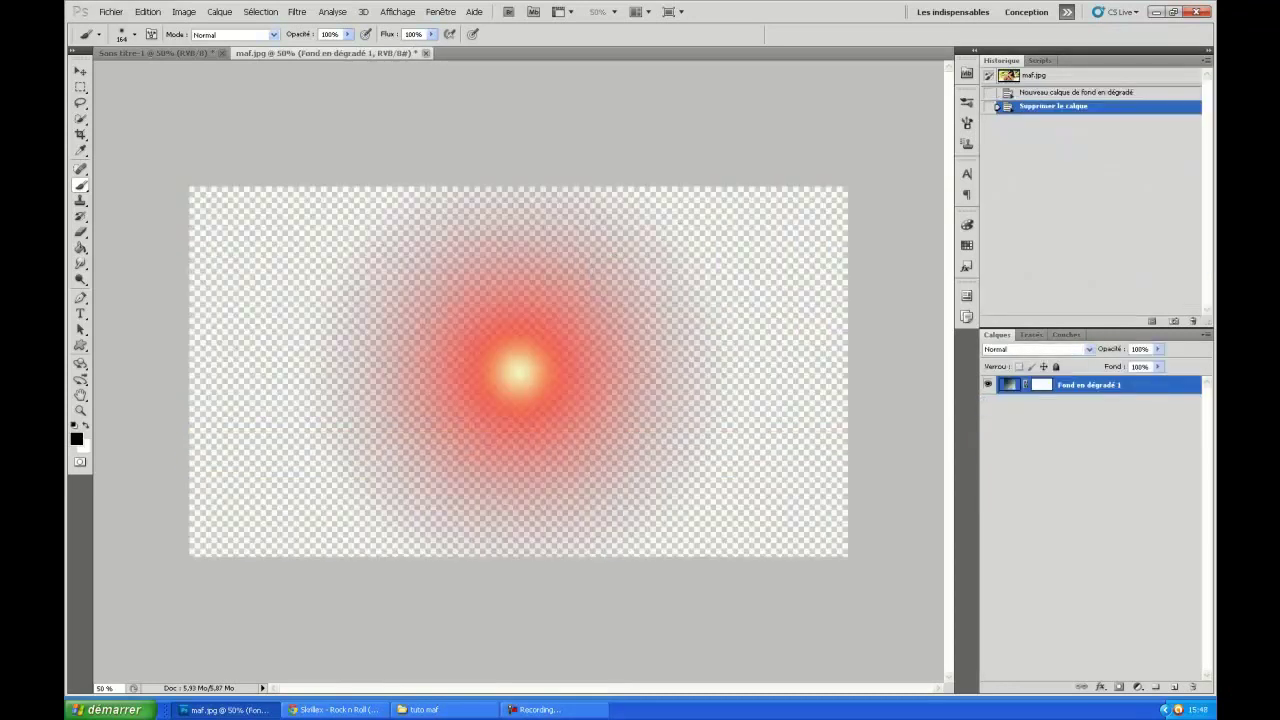
Close maf.jpg without saving and reopen it from the recent files.
{"action": "left_click", "coordinate": [425, 53]}
{"action": "left_click", "coordinate": [643, 271]}
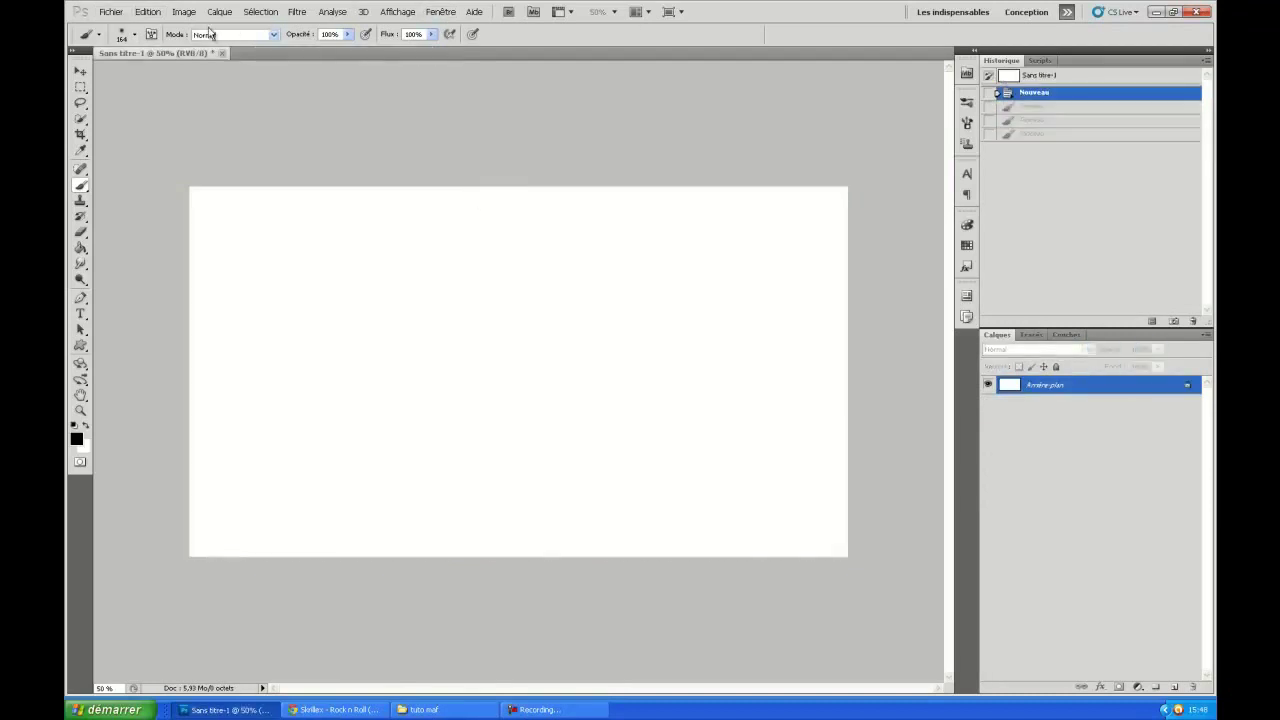
{"action": "left_click", "coordinate": [109, 12]}
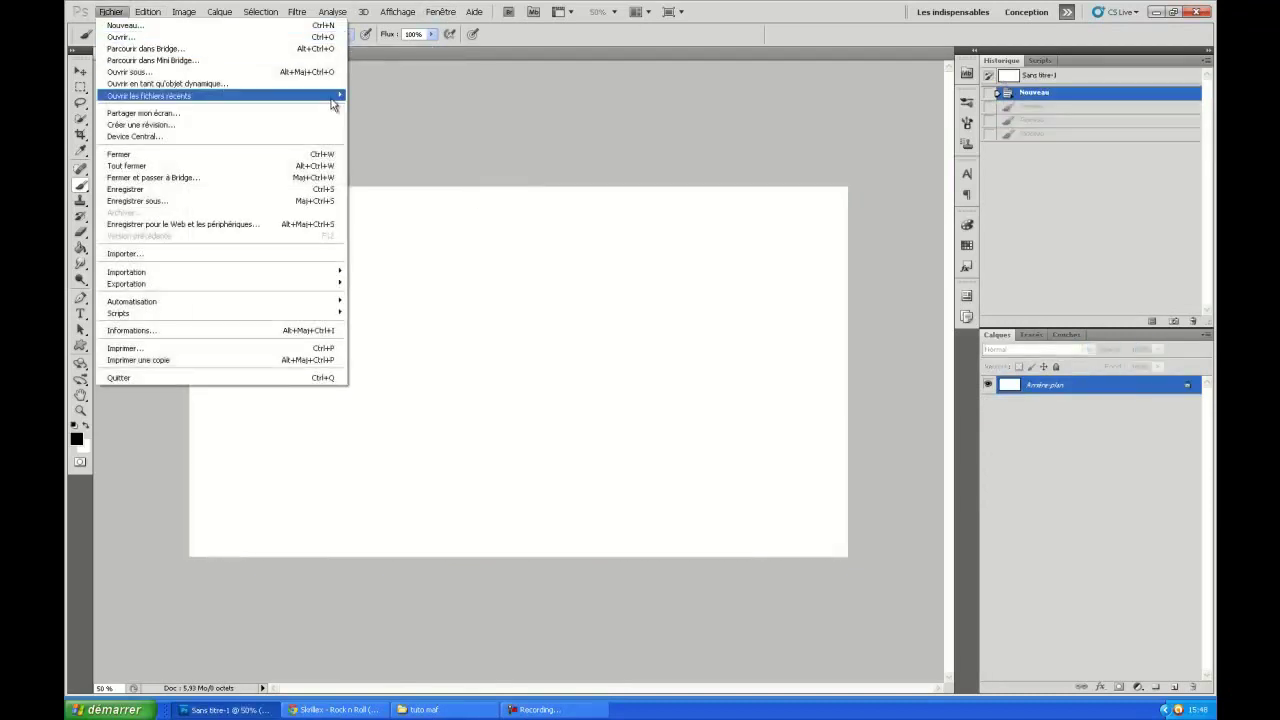
{"action": "left_click", "coordinate": [364, 99]}
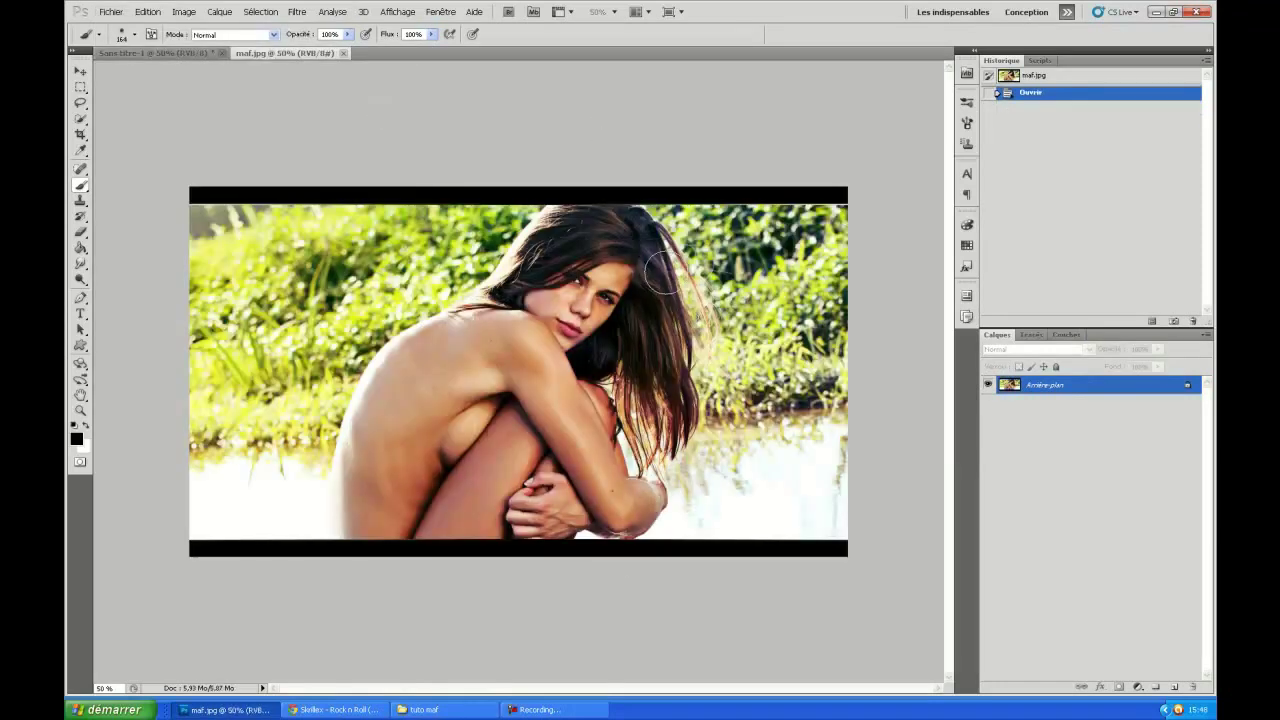
Switch to the tuto maf folder, look at the brush file All 1.abr, and return to Photoshop.
{"action": "left_click", "coordinate": [473, 705]}
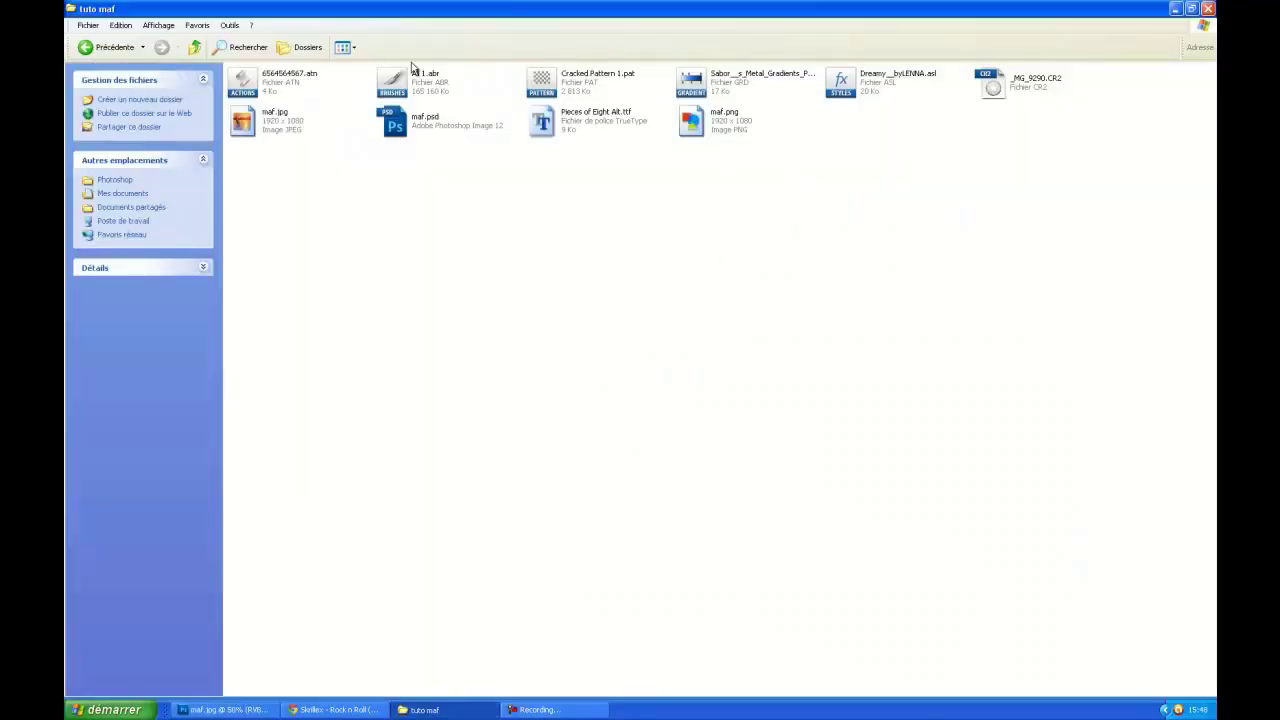
{"action": "left_click", "coordinate": [430, 91]}
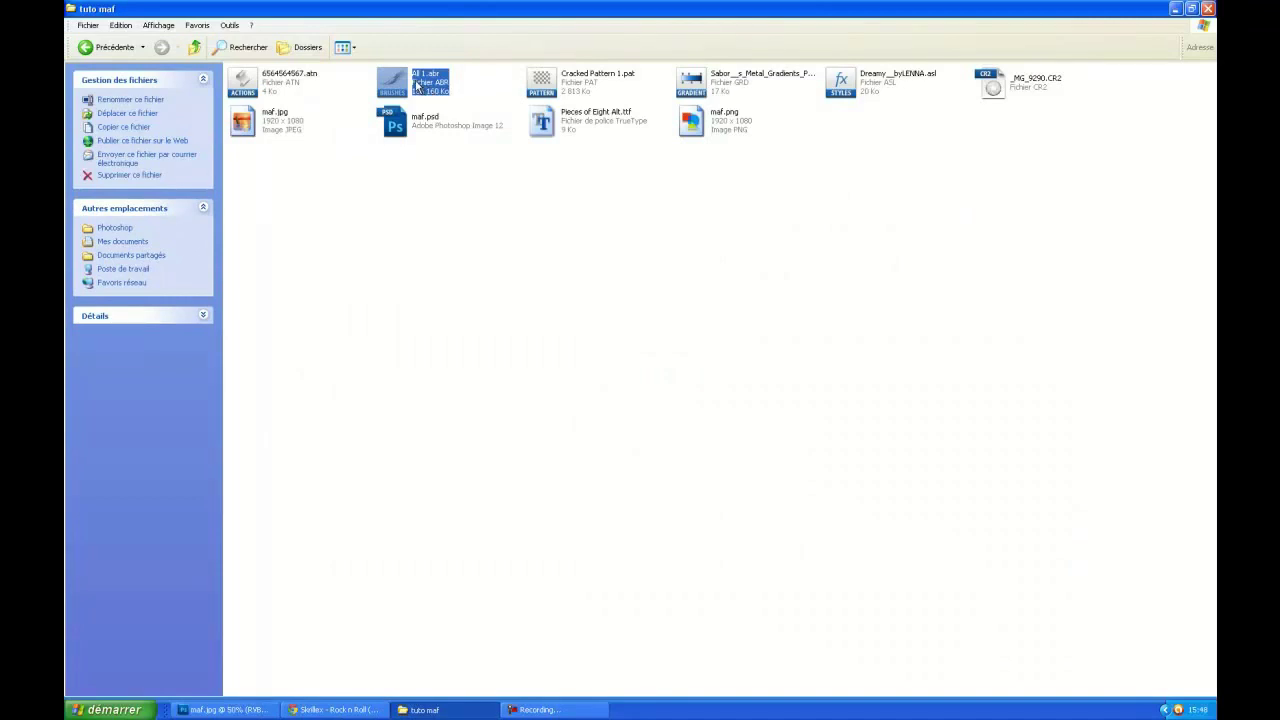
{"action": "left_click", "coordinate": [224, 709]}
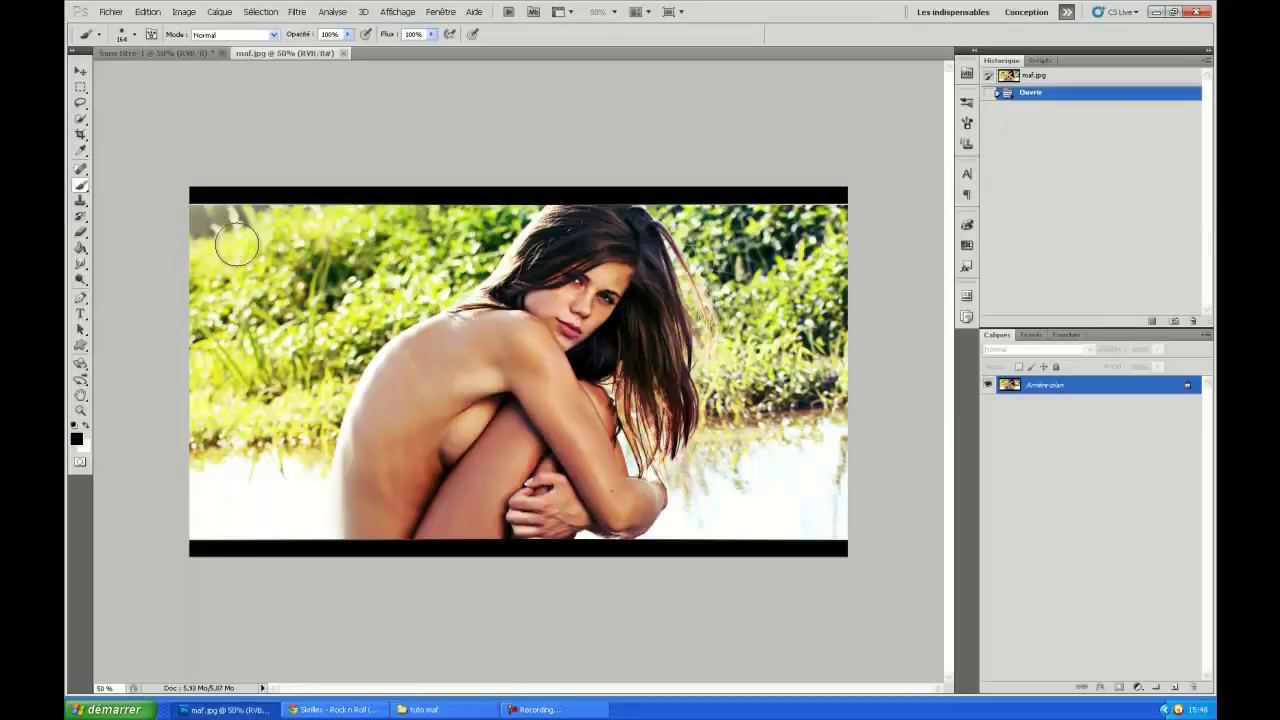
Examine the loaded brush shapes in the preset manager and close it.
{"action": "left_click", "coordinate": [123, 36]}
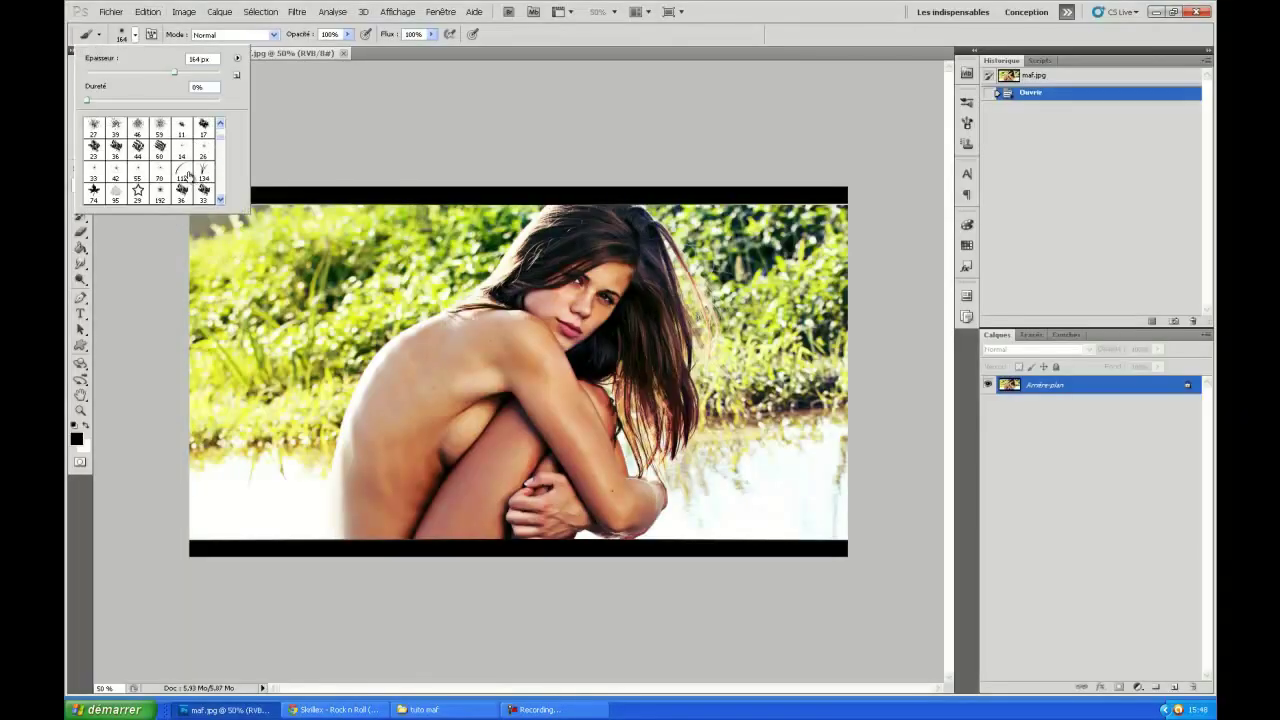
{"action": "left_click", "coordinate": [237, 58]}
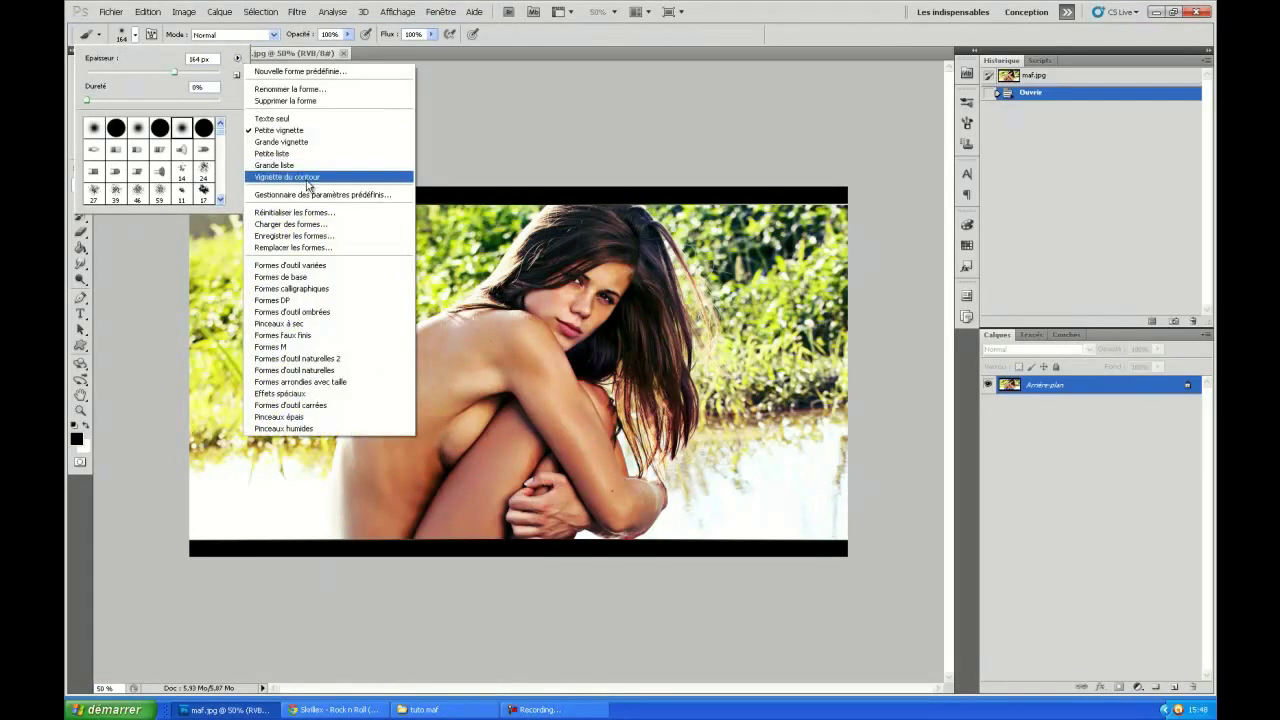
{"action": "left_click", "coordinate": [308, 195]}
{"action": "scroll", "coordinate": [1035, 289], "scroll_direction": "down", "scroll_amount": 5}
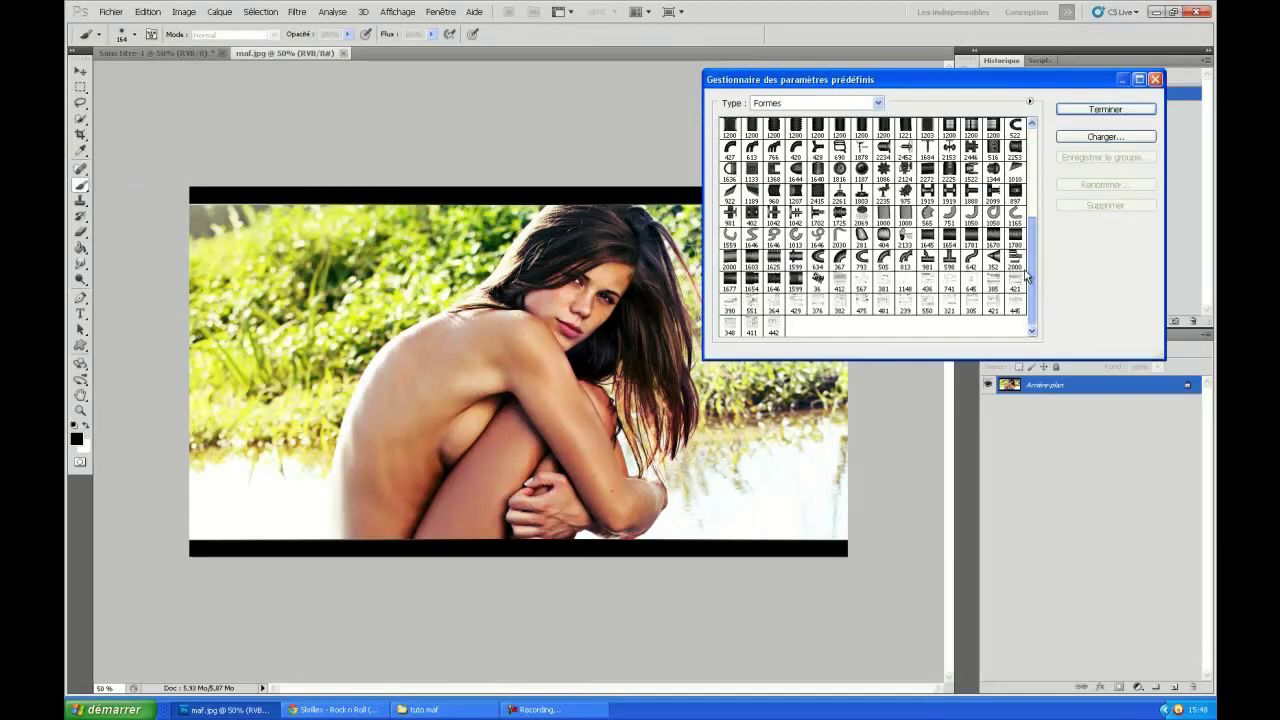
{"action": "scroll", "coordinate": [1023, 287], "scroll_direction": "up", "scroll_amount": 5}
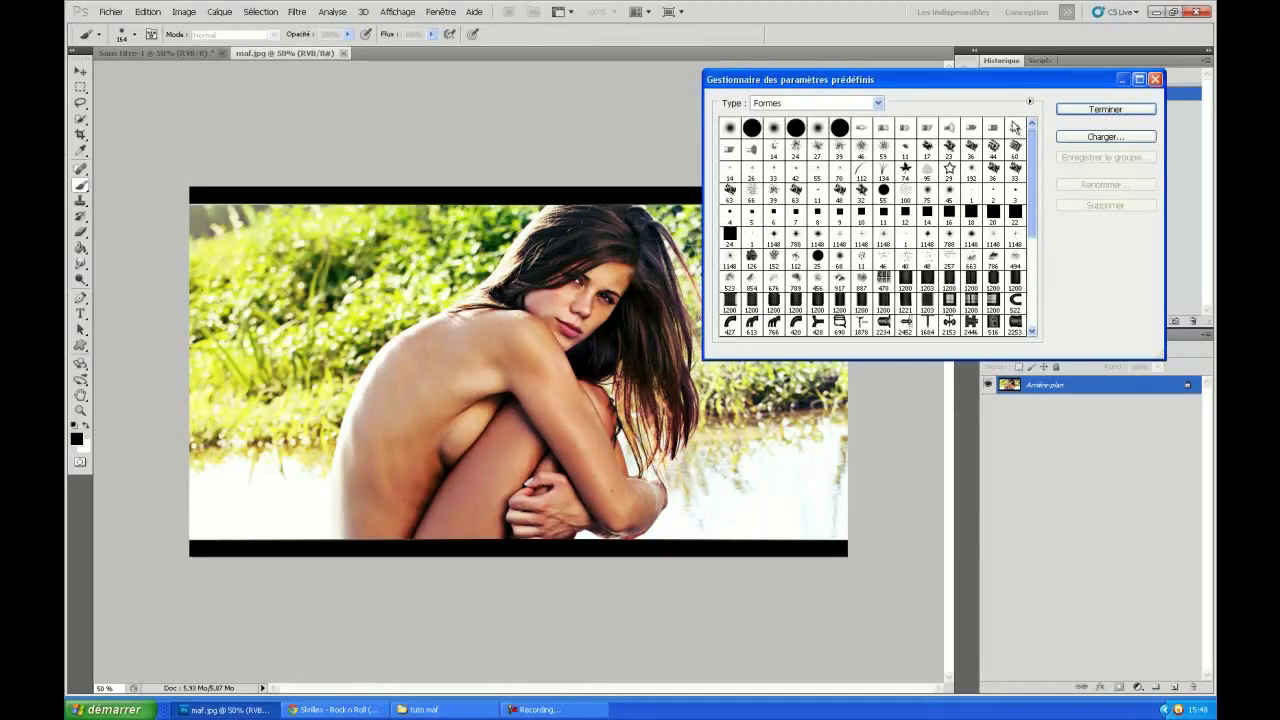
{"action": "left_click", "coordinate": [1155, 79]}
Switch to the tuto maf folder, look at the pattern file Cracked Pattern 1.pat, and return to Photoshop.
{"action": "left_click", "coordinate": [430, 709]}
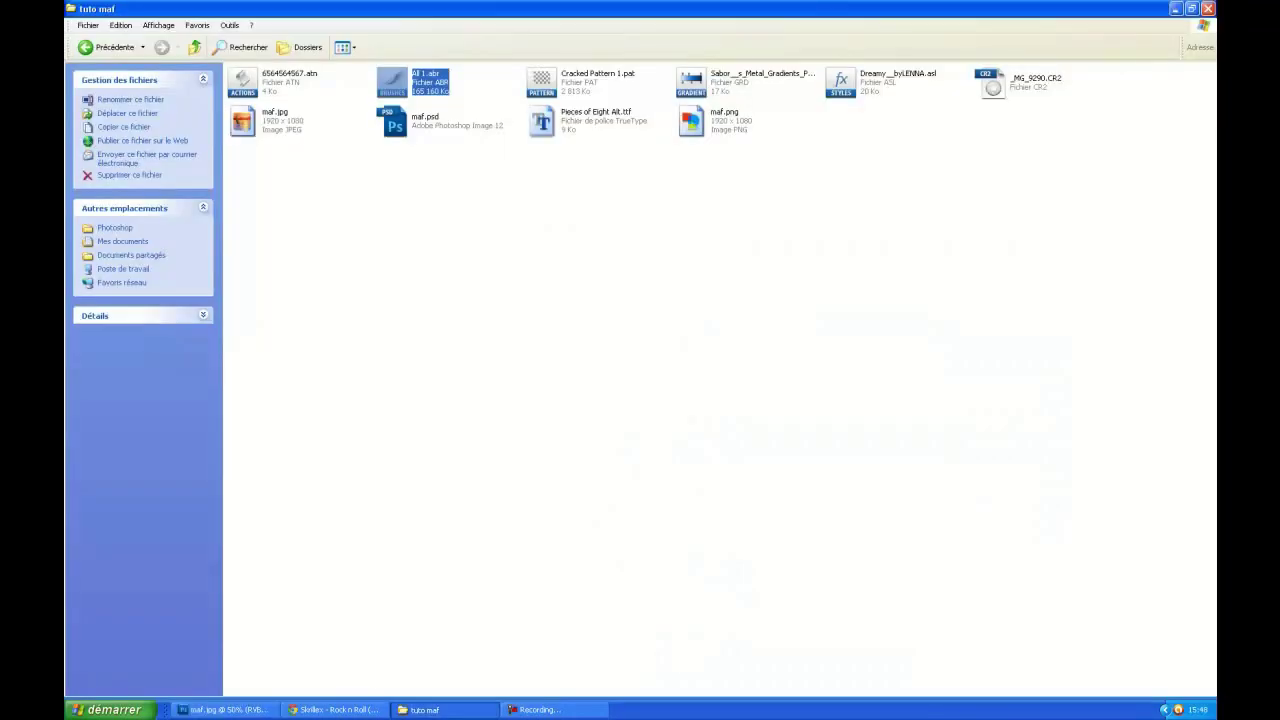
{"action": "left_click", "coordinate": [574, 89]}
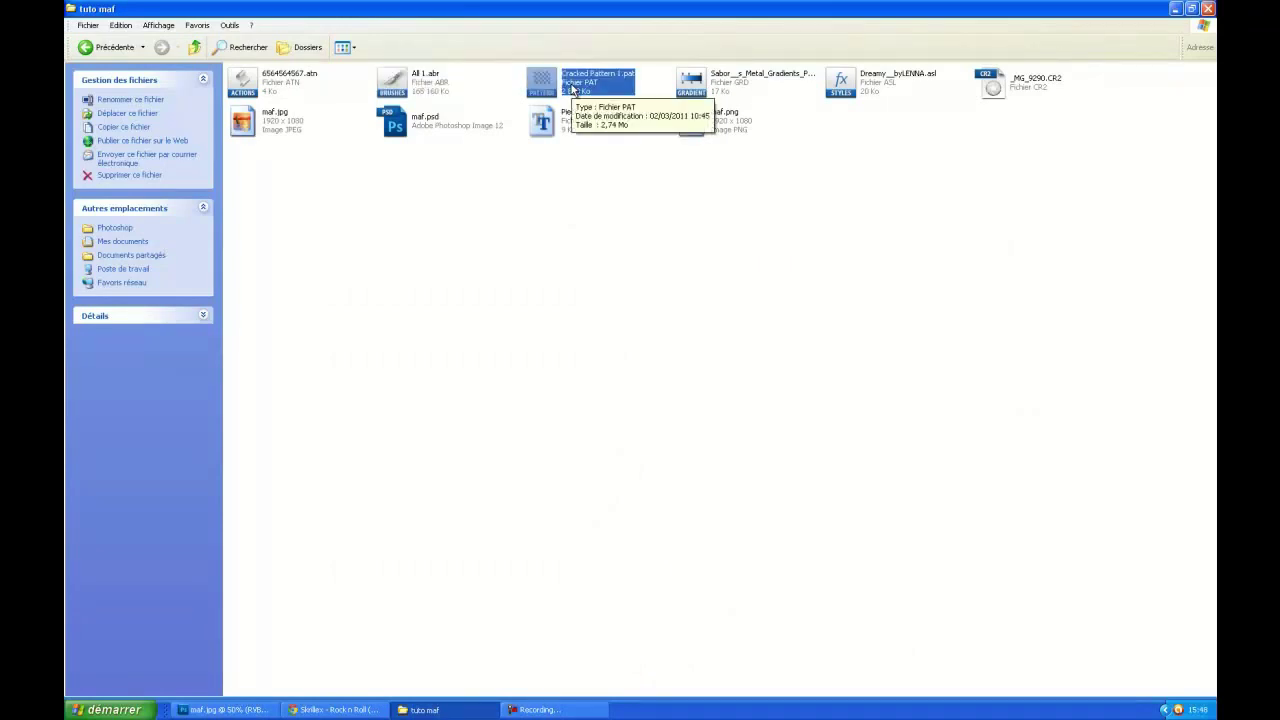
{"action": "left_click", "coordinate": [225, 709]}
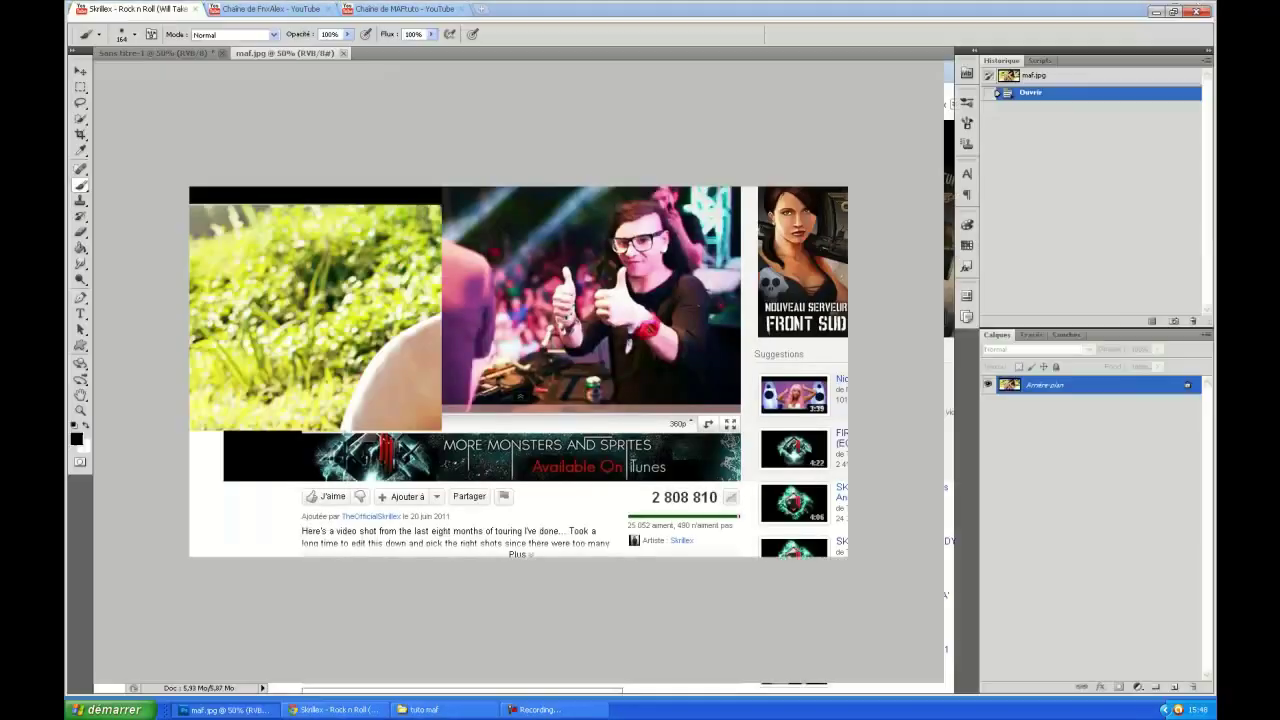
Convert the locked background of maf.jpg into an ordinary layer with the default settings.
{"action": "double_click", "coordinate": [1105, 386]}
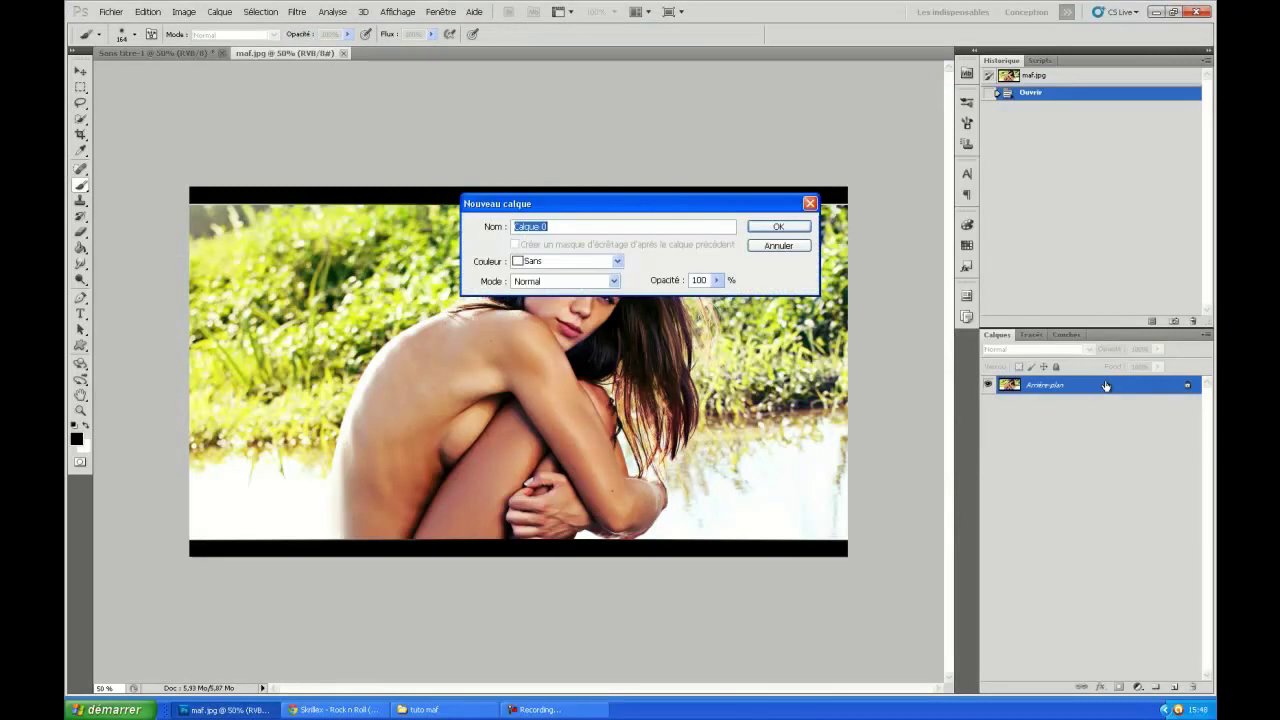
{"action": "left_click", "coordinate": [796, 228]}
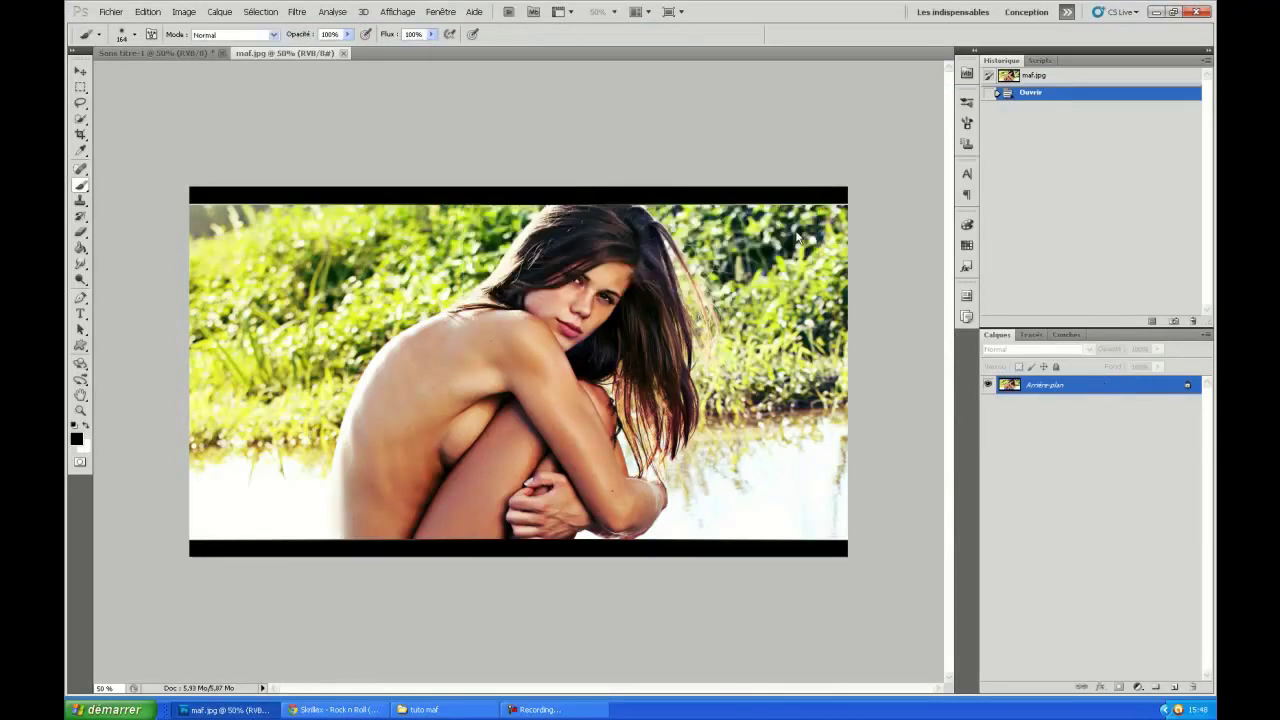
Try several patterns as a pattern overlay on the photo layer and cancel the layer style.
{"action": "double_click", "coordinate": [1145, 393]}
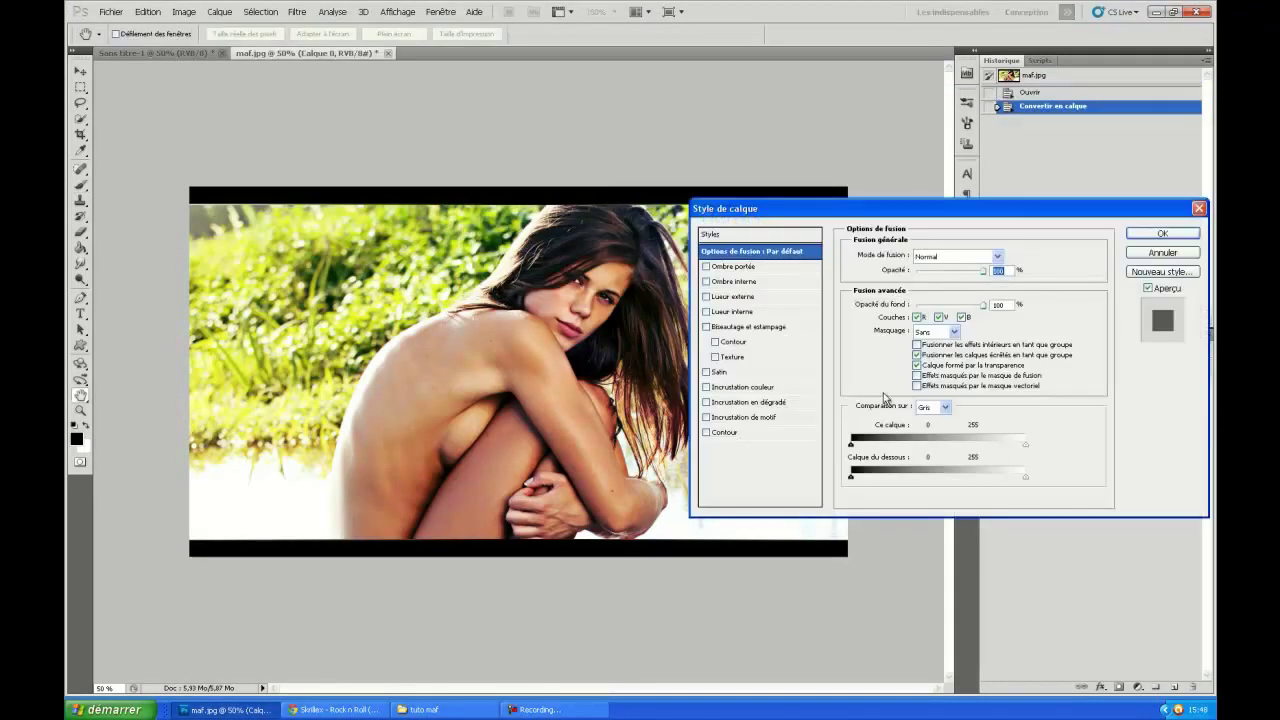
{"action": "left_click", "coordinate": [716, 420]}
{"action": "left_click", "coordinate": [932, 302]}
{"action": "left_click", "coordinate": [906, 367]}
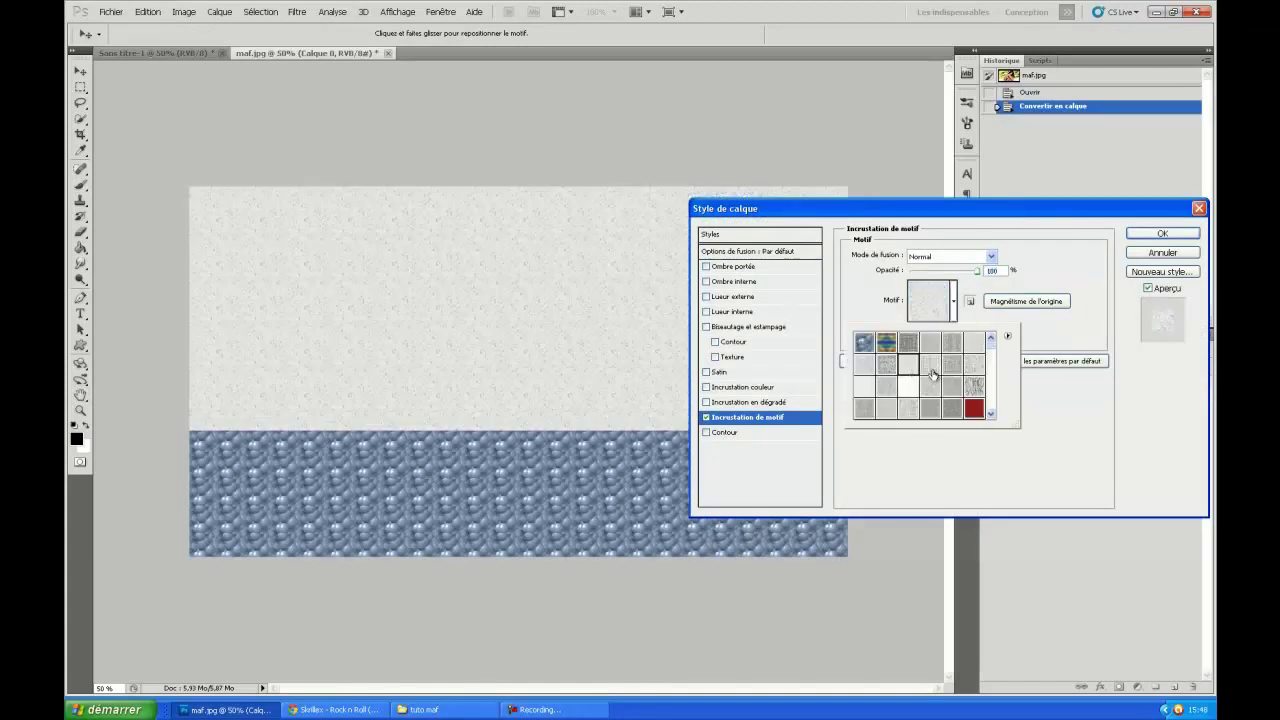
{"action": "left_click", "coordinate": [943, 400]}
{"action": "scroll", "coordinate": [903, 391], "scroll_direction": "down", "scroll_amount": 3}
{"action": "left_click", "coordinate": [915, 392]}
{"action": "left_click", "coordinate": [922, 403]}
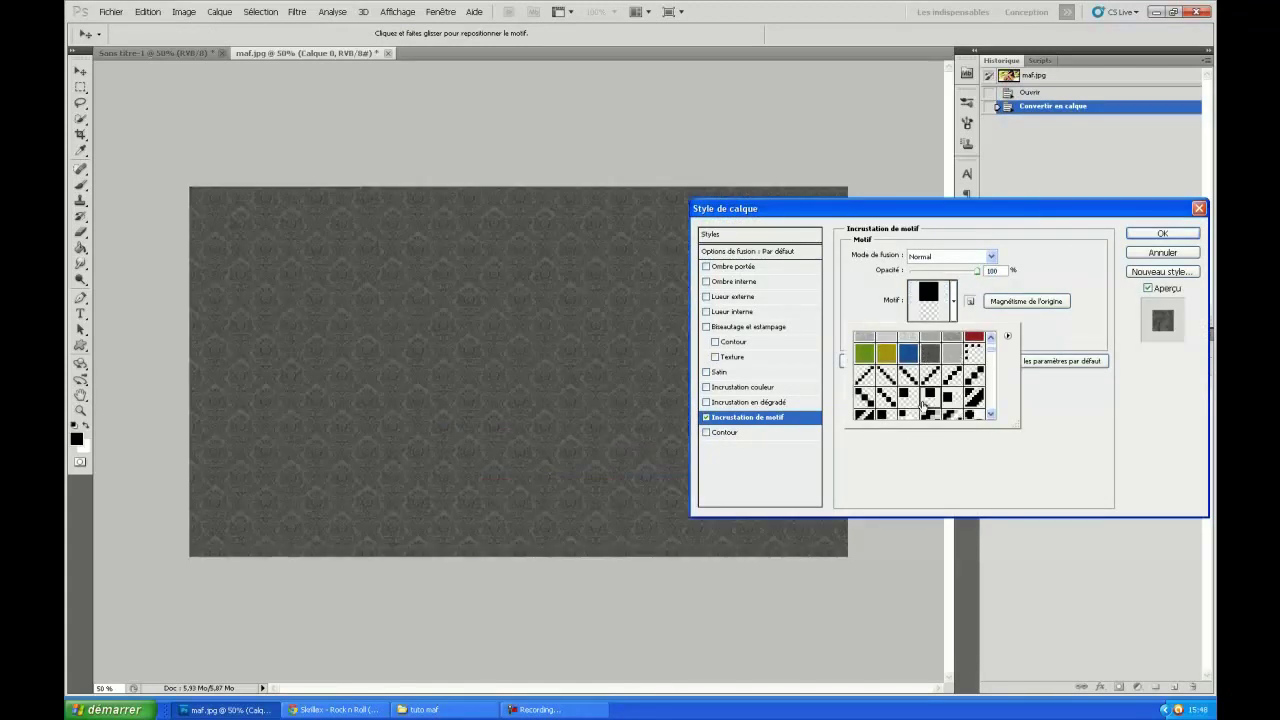
{"action": "left_click", "coordinate": [1162, 252]}
Revisit the pattern file in the tuto maf folder, preview more pattern overlays on the photo layer, and discard them.
{"action": "left_click", "coordinate": [424, 709]}
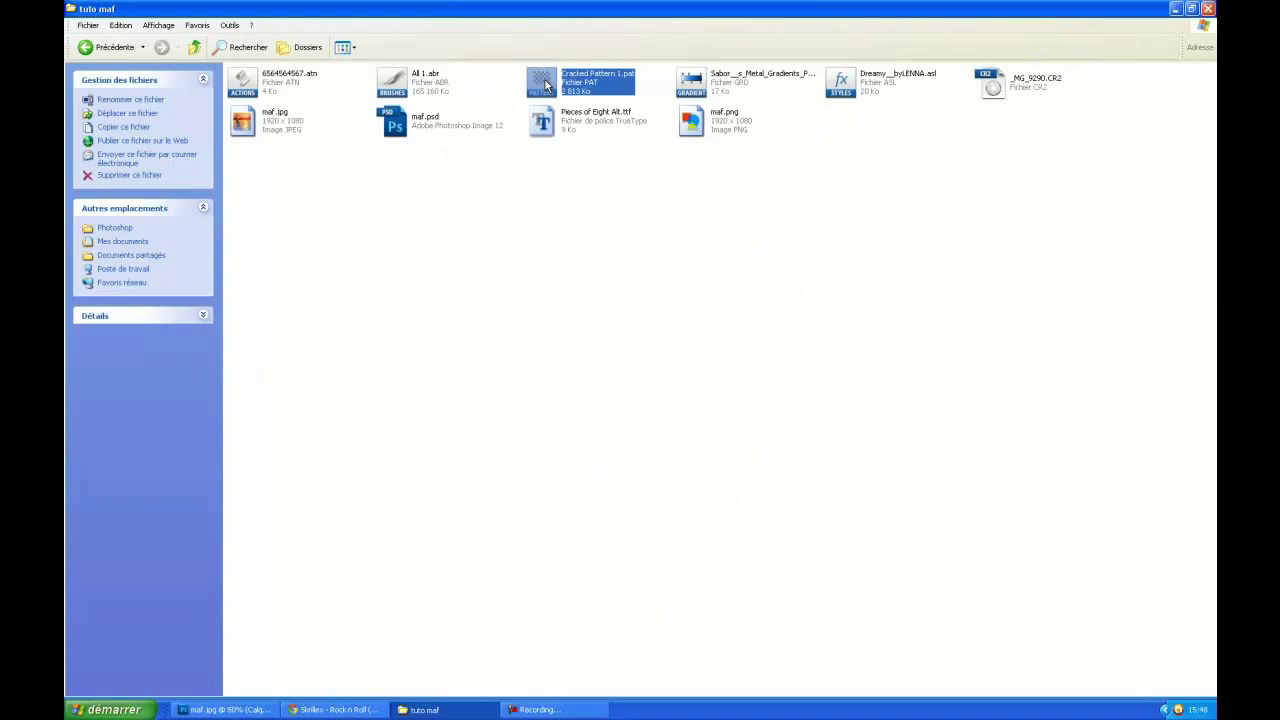
{"action": "left_click", "coordinate": [225, 709]}
{"action": "double_click", "coordinate": [1071, 388]}
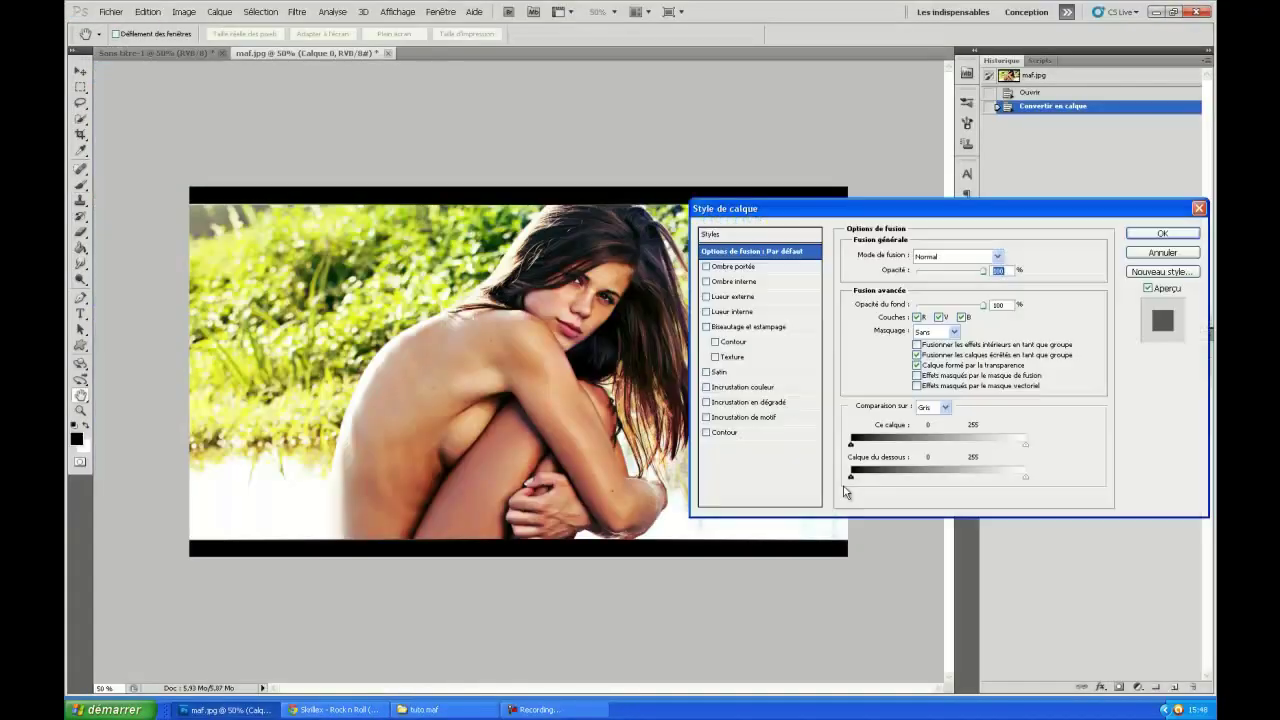
{"action": "left_click", "coordinate": [728, 417]}
{"action": "left_click", "coordinate": [940, 291]}
{"action": "scroll", "coordinate": [980, 370], "scroll_direction": "down", "scroll_amount": 5}
{"action": "left_click", "coordinate": [947, 386]}
{"action": "left_click", "coordinate": [928, 368]}
{"action": "left_click", "coordinate": [909, 365]}
{"action": "left_click", "coordinate": [905, 345]}
{"action": "scroll", "coordinate": [906, 352], "scroll_direction": "up", "scroll_amount": 1}
{"action": "left_click", "coordinate": [908, 362]}
{"action": "left_click", "coordinate": [1172, 255]}
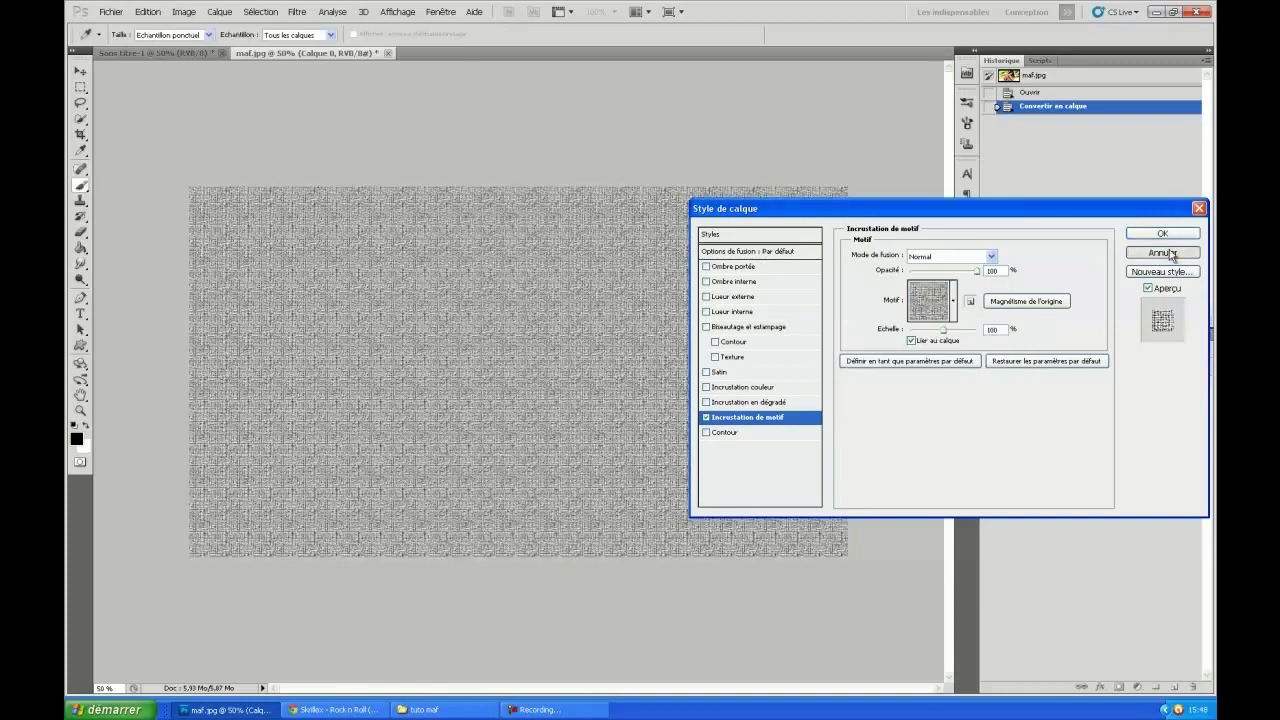
Switch to the tuto maf folder, look at the metal gradients GRD file, and return to Photoshop.
{"action": "left_click", "coordinate": [420, 709]}
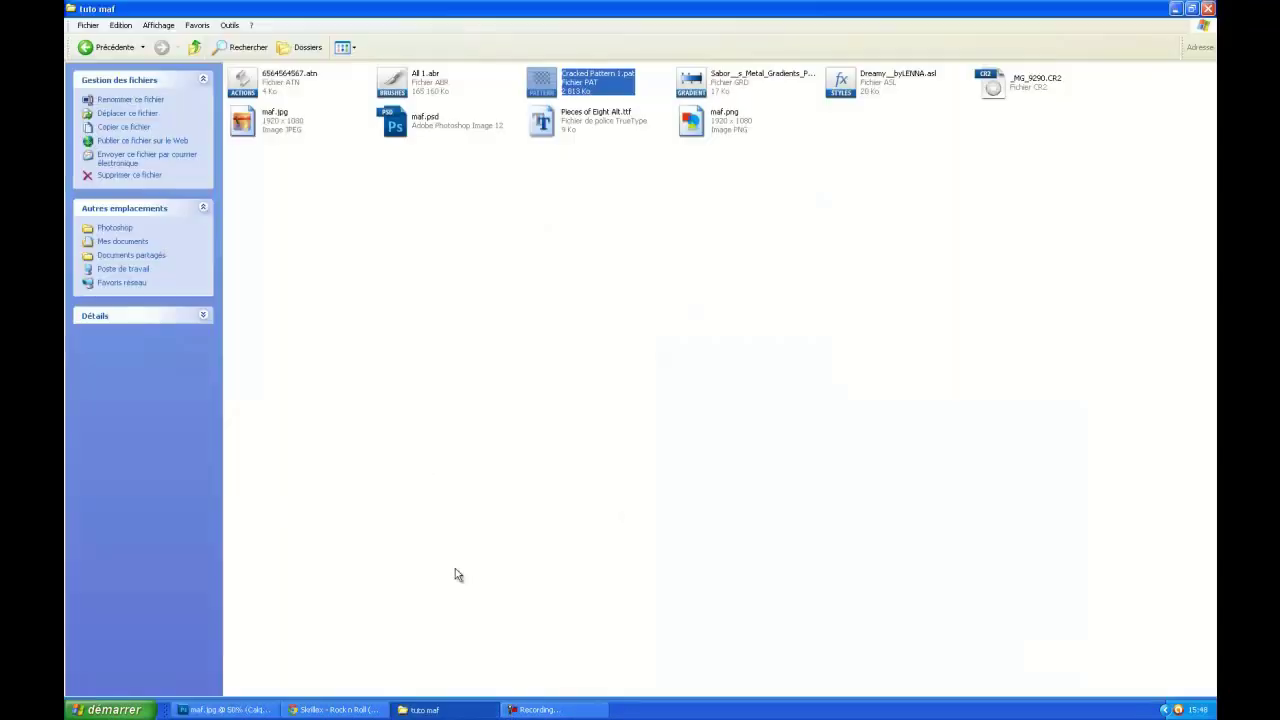
{"action": "left_click", "coordinate": [730, 87]}
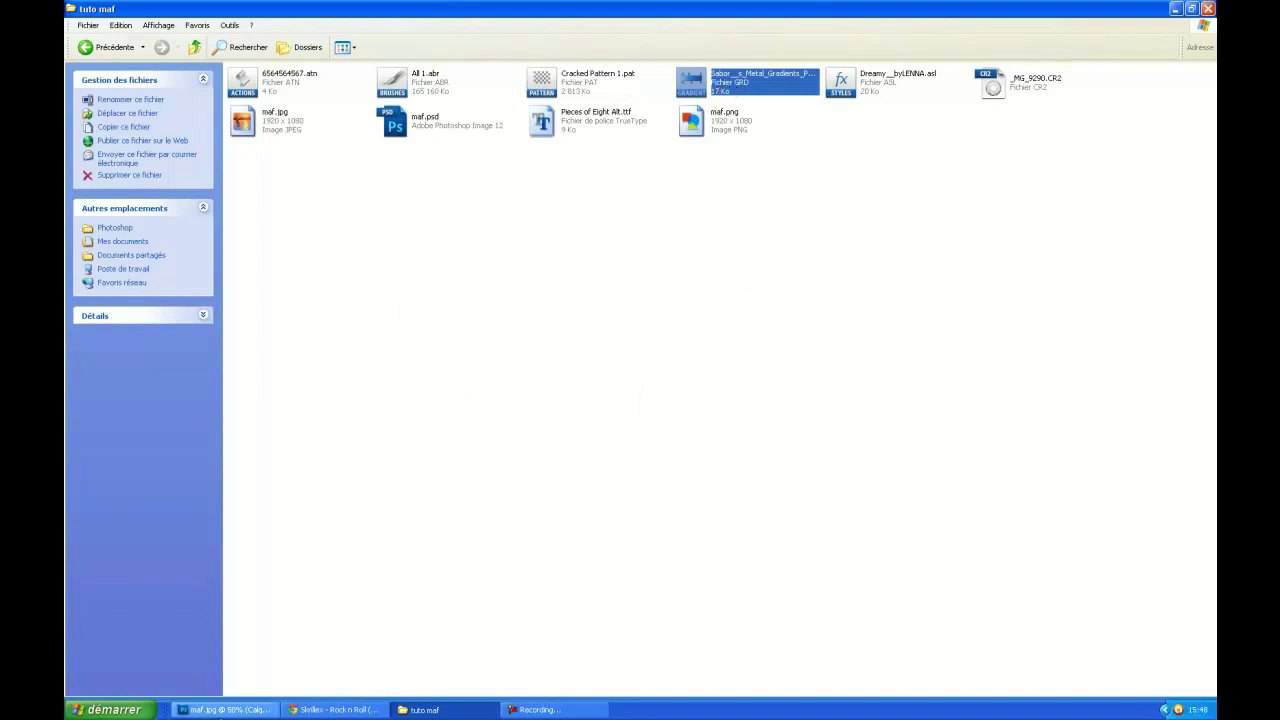
{"action": "left_click", "coordinate": [222, 709]}
Activate the Gradient tool, browse the presets in the gradient editor, and close the editor.
{"action": "left_click", "coordinate": [80, 250]}
{"action": "left_click", "coordinate": [136, 246]}
{"action": "left_click", "coordinate": [134, 34]}
{"action": "scroll", "coordinate": [765, 380], "scroll_direction": "down", "scroll_amount": 2}
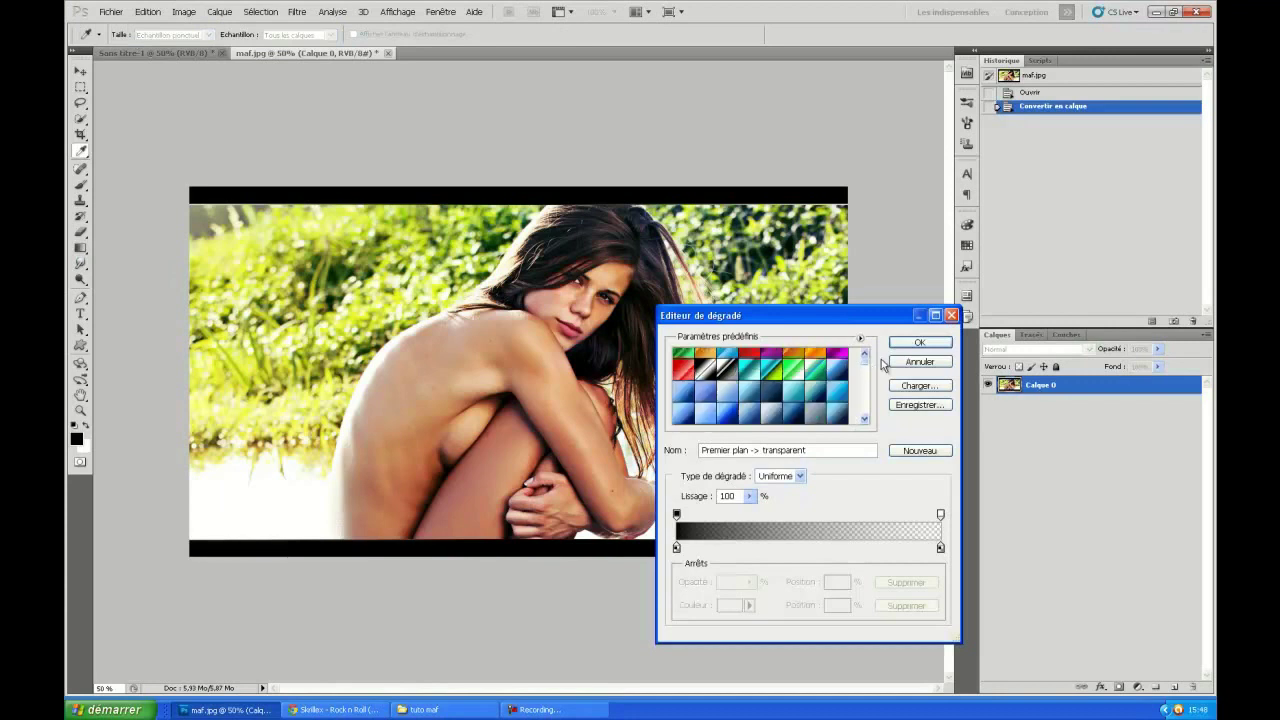
{"action": "scroll", "coordinate": [866, 366], "scroll_direction": "up", "scroll_amount": 2}
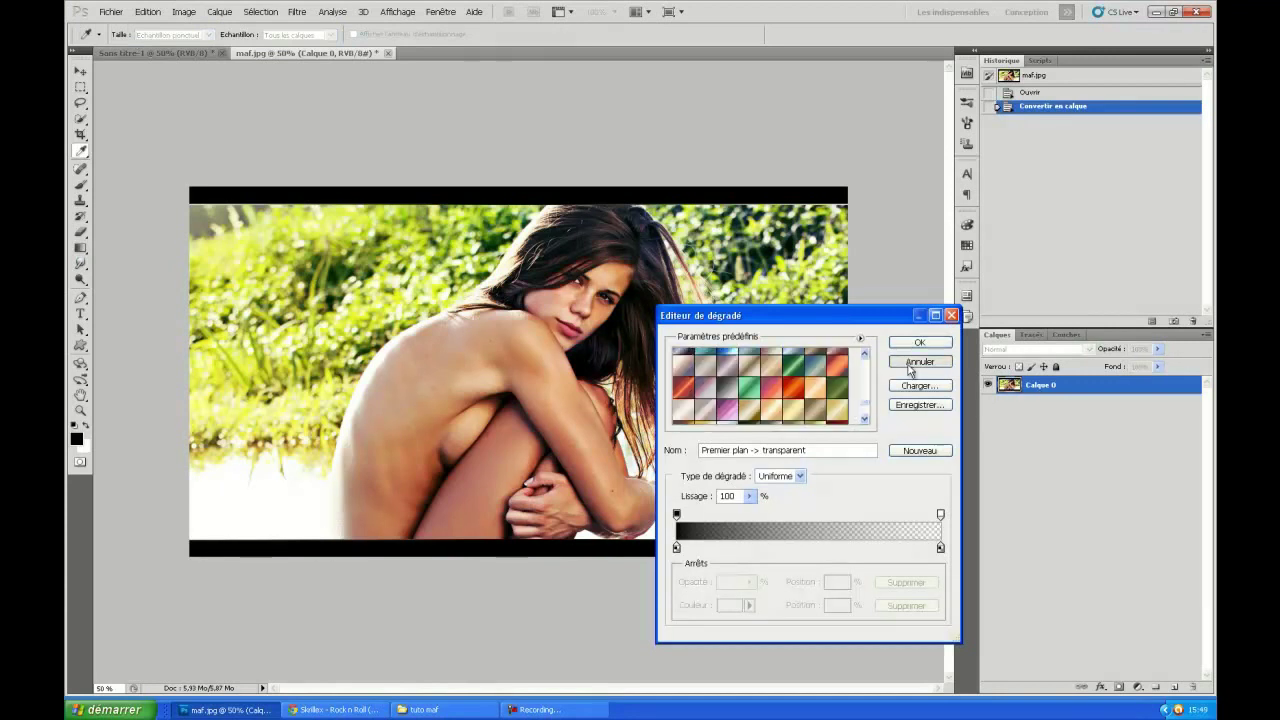
{"action": "left_click", "coordinate": [919, 342]}
{"action": "left_click", "coordinate": [966, 245]}
{"action": "left_click", "coordinate": [966, 245]}
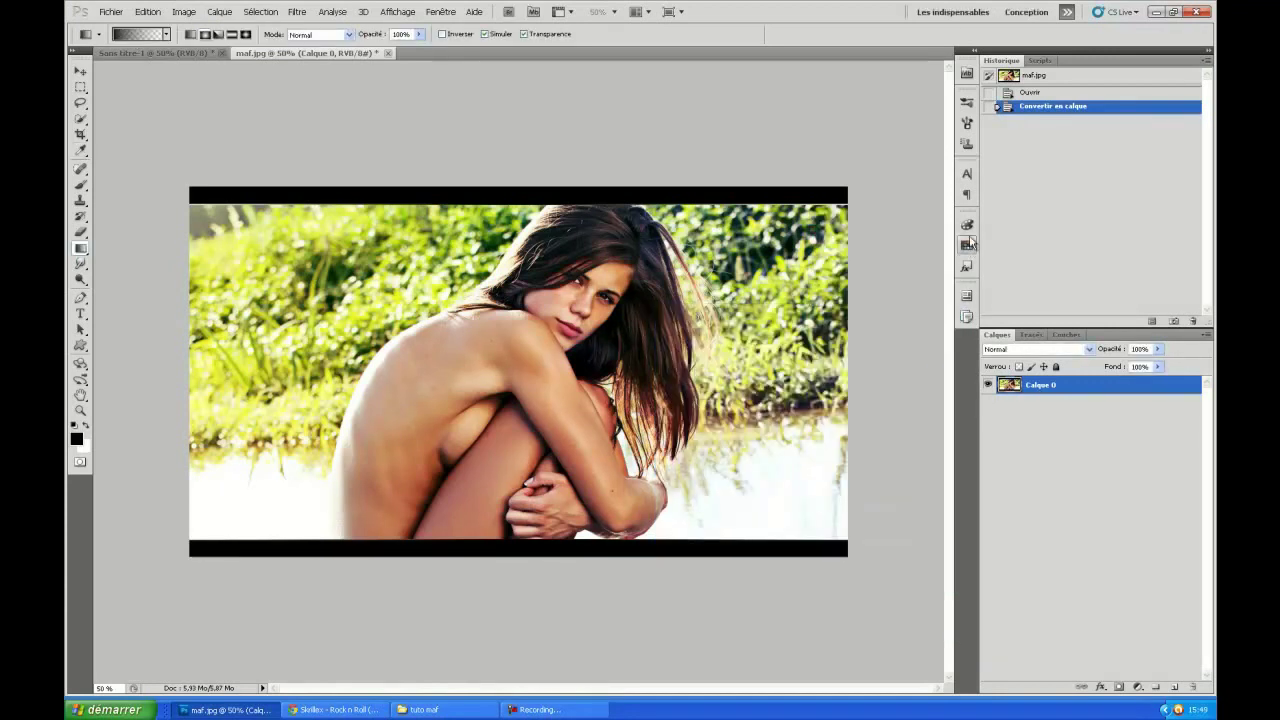
{"action": "left_click", "coordinate": [967, 226]}
{"action": "left_click", "coordinate": [967, 228]}
{"action": "left_click", "coordinate": [968, 297]}
{"action": "left_click", "coordinate": [968, 297]}
Try a gradient overlay on the photo layer, look at its gradient editor, and cancel the layer style.
{"action": "double_click", "coordinate": [1080, 390]}
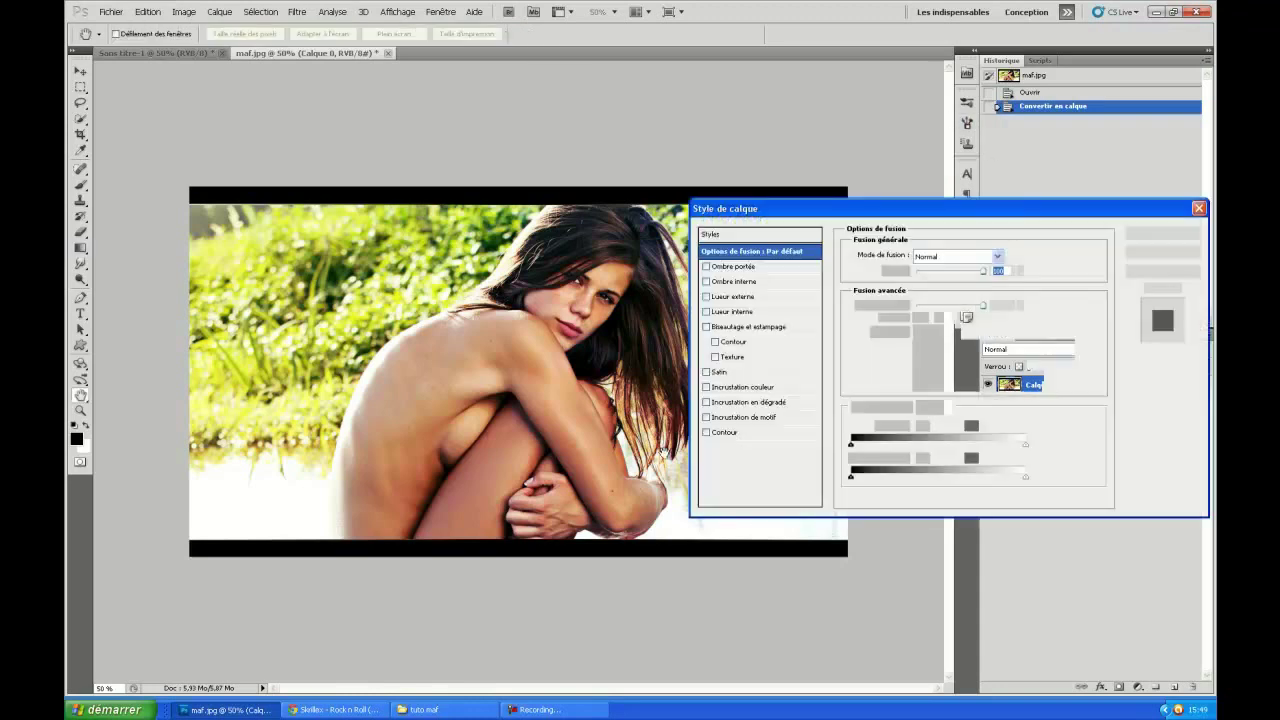
{"action": "left_click", "coordinate": [716, 404]}
{"action": "left_click", "coordinate": [940, 288]}
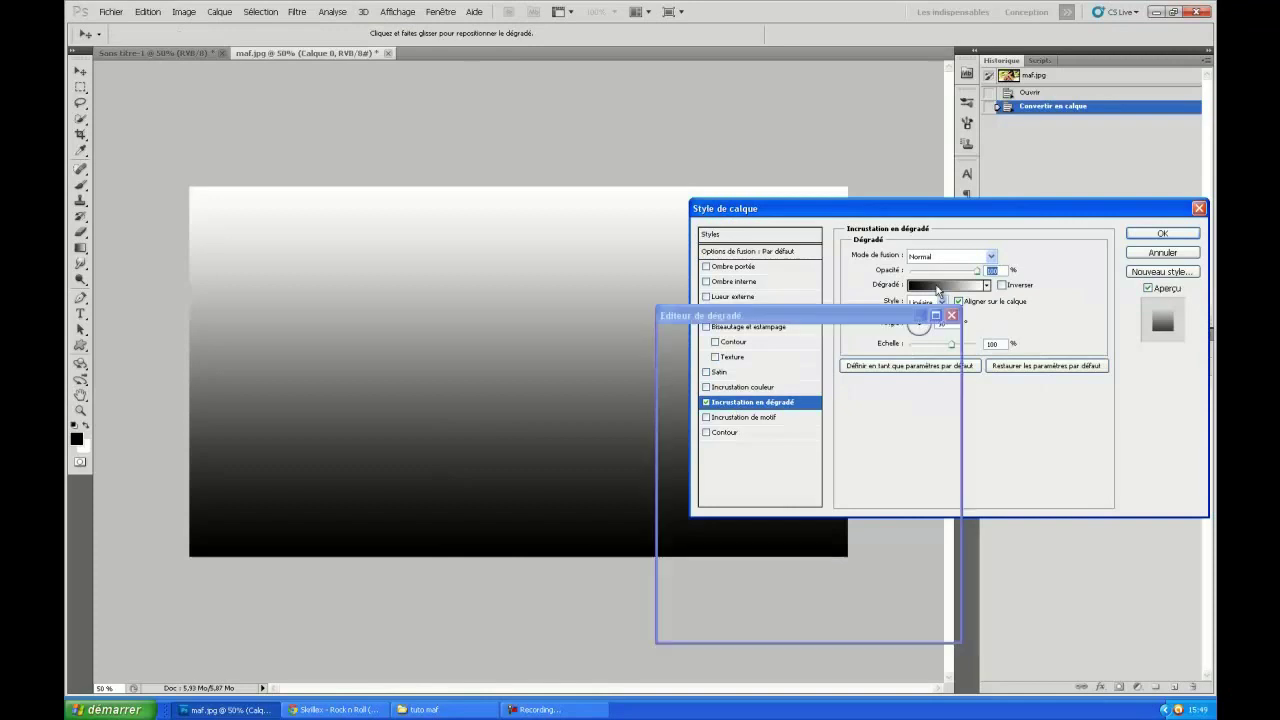
{"action": "left_click", "coordinate": [951, 315]}
{"action": "left_click", "coordinate": [1162, 252]}
Open the preset manager from the Gradient tool's presets and browse the loaded gradients.
{"action": "key", "text": "g"}
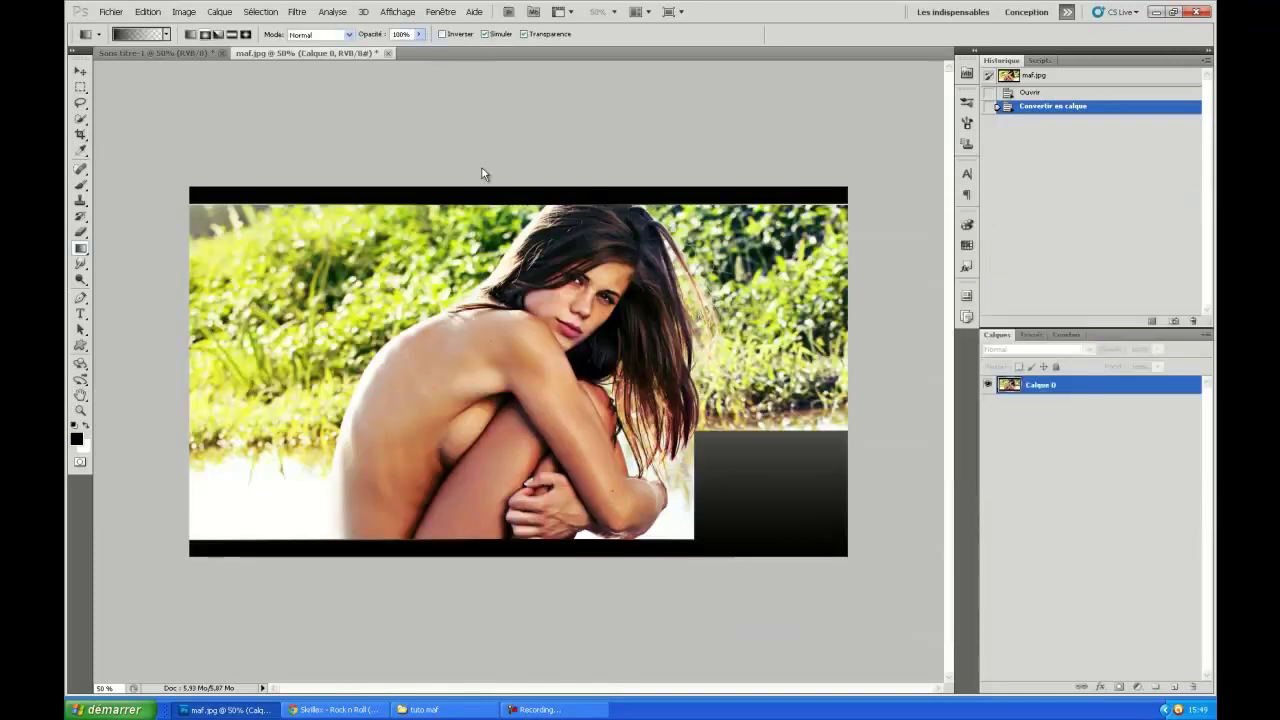
{"action": "left_click", "coordinate": [169, 35]}
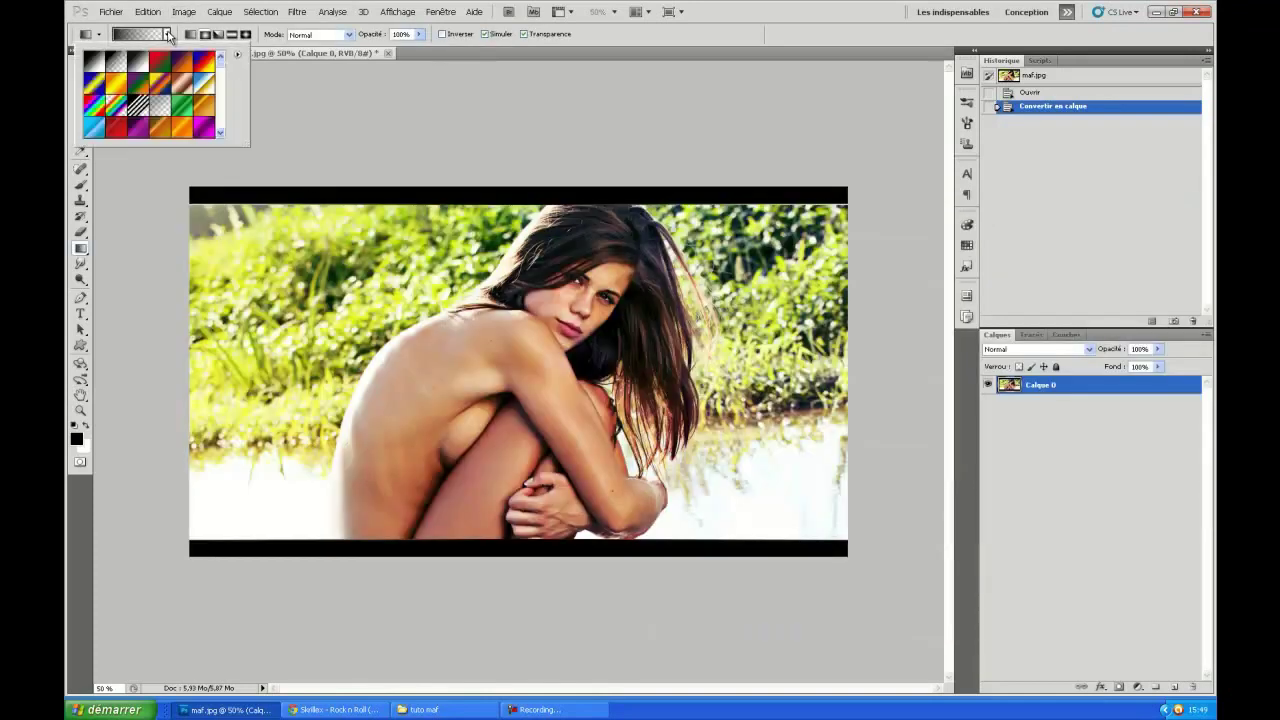
{"action": "left_click", "coordinate": [237, 54]}
{"action": "left_click", "coordinate": [334, 180]}
{"action": "left_click_drag", "start_coordinate": [1032, 128], "coordinate": [1034, 338]}
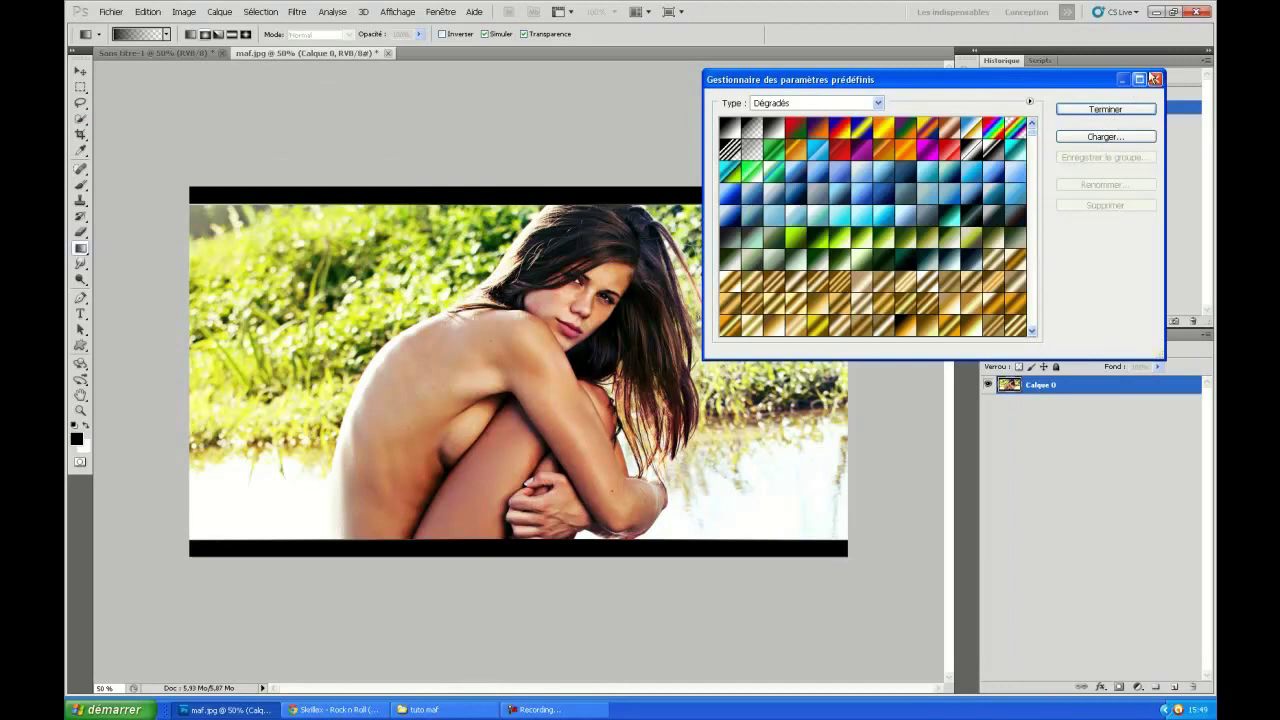
Look at the swatch presets in the preset manager, and display the style presets.
{"action": "left_click", "coordinate": [862, 103]}
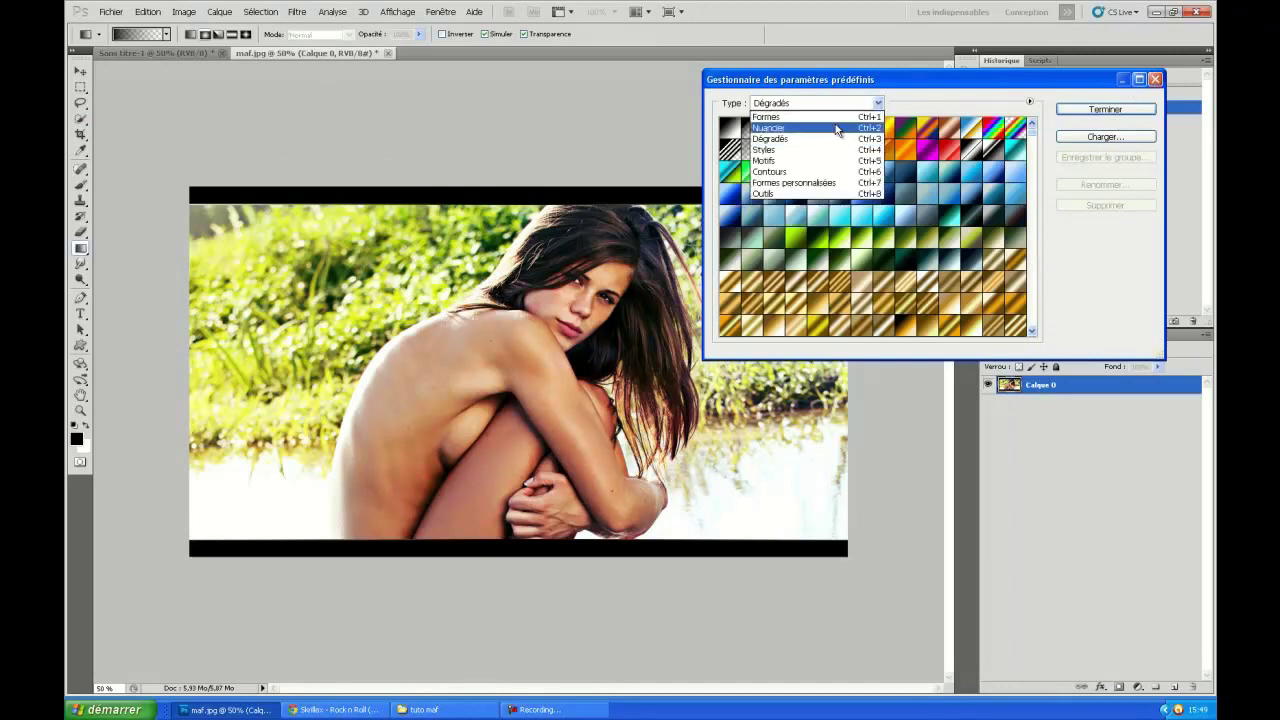
{"action": "left_click", "coordinate": [836, 128]}
{"action": "left_click", "coordinate": [830, 103]}
{"action": "left_click", "coordinate": [808, 150]}
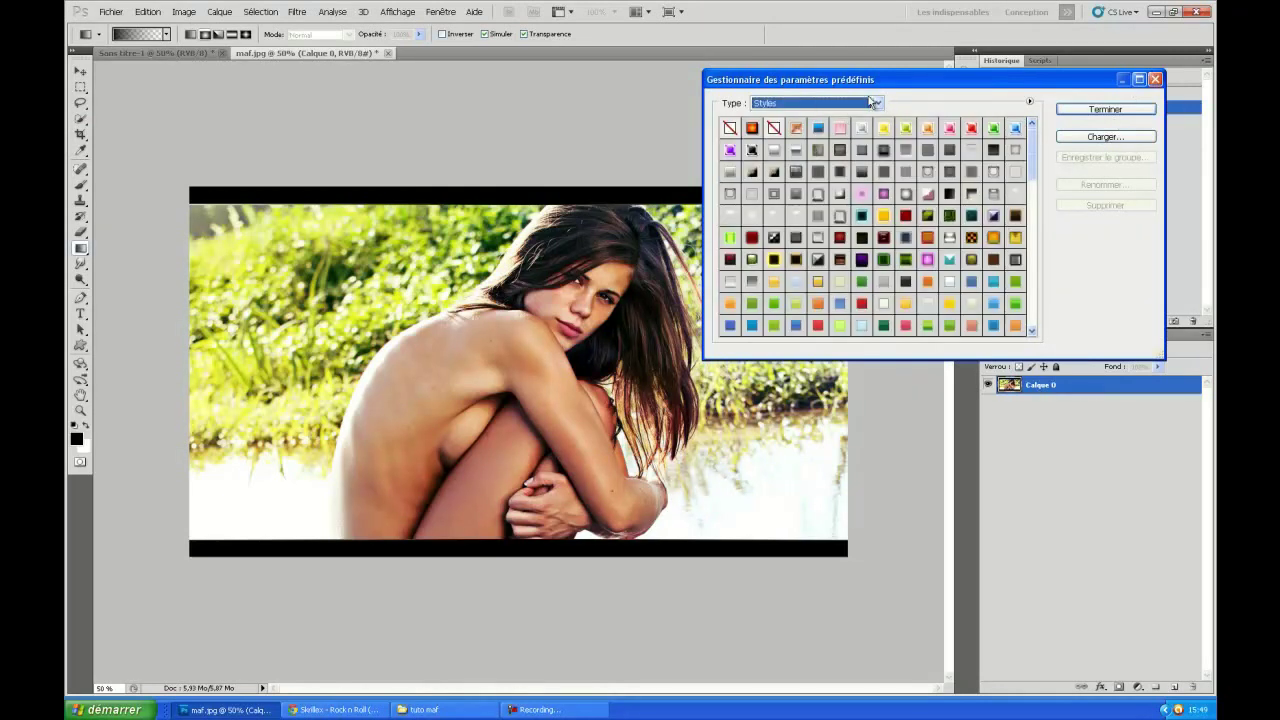
Switch to the tuto maf folder, look at the style file Dreamy__byLENNA.asl, and return to Photoshop.
{"action": "left_click", "coordinate": [416, 709]}
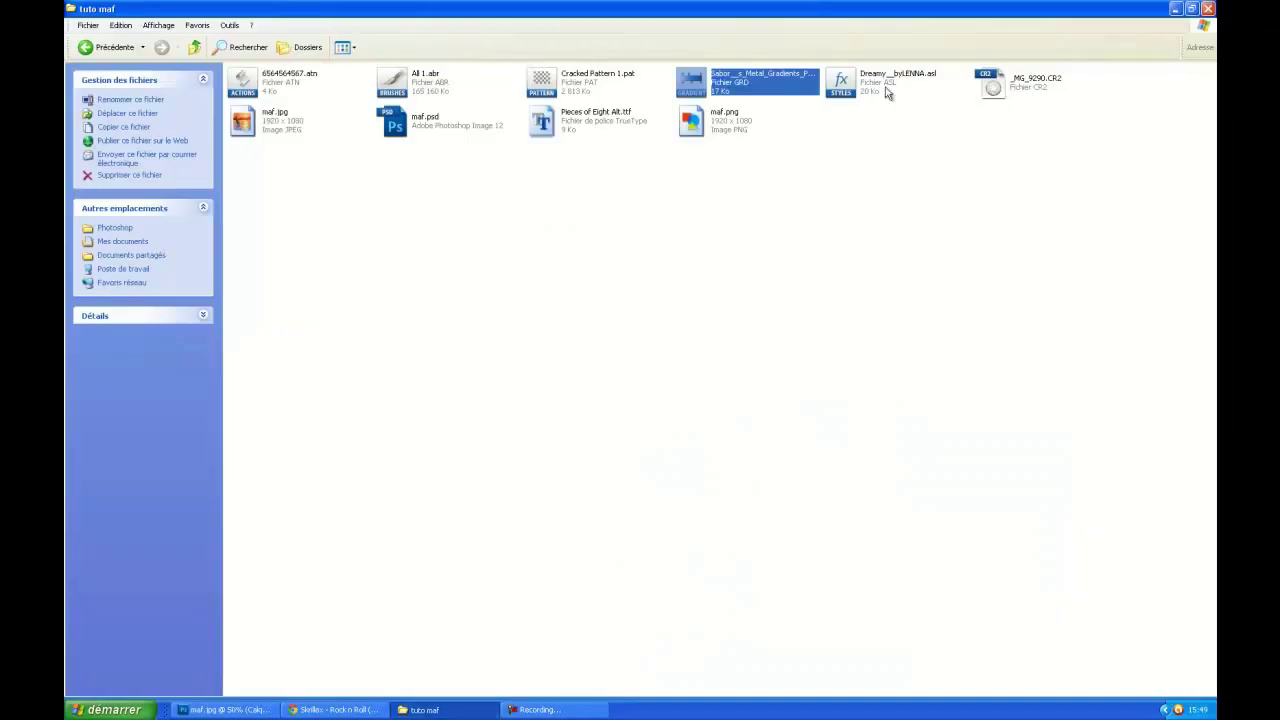
{"action": "left_click", "coordinate": [841, 90]}
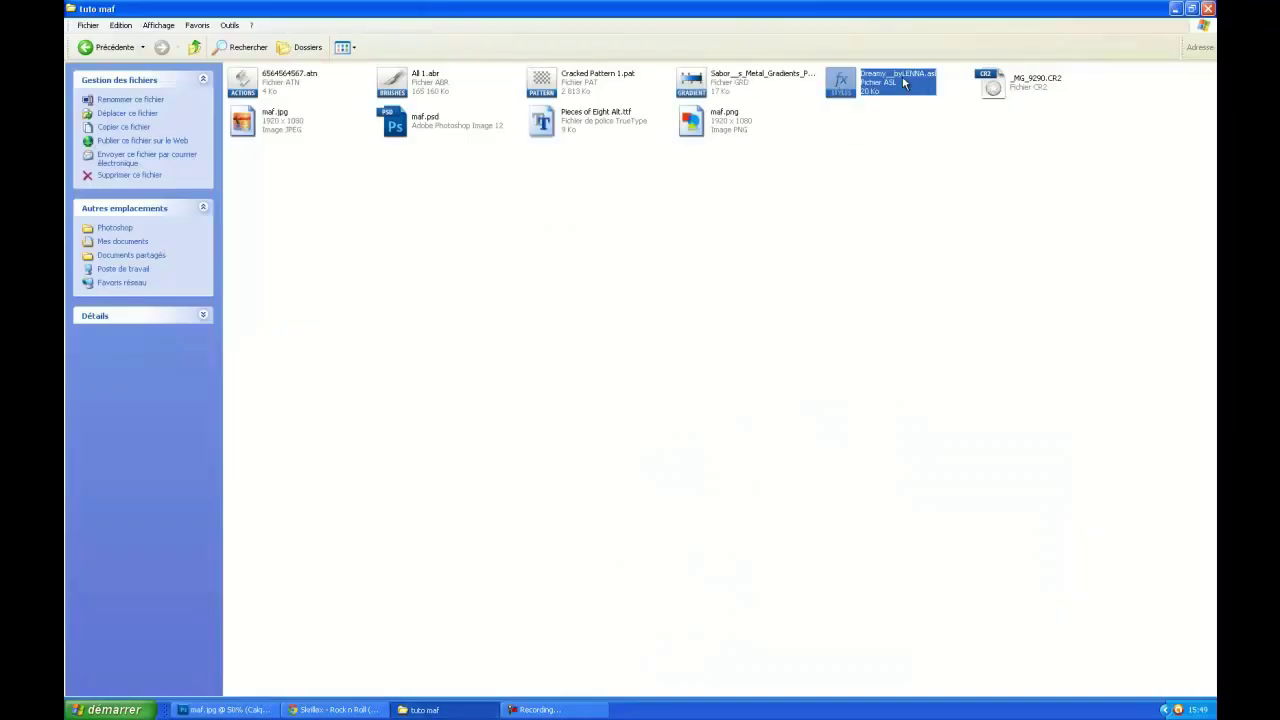
{"action": "left_click", "coordinate": [335, 709]}
{"action": "left_click", "coordinate": [222, 709]}
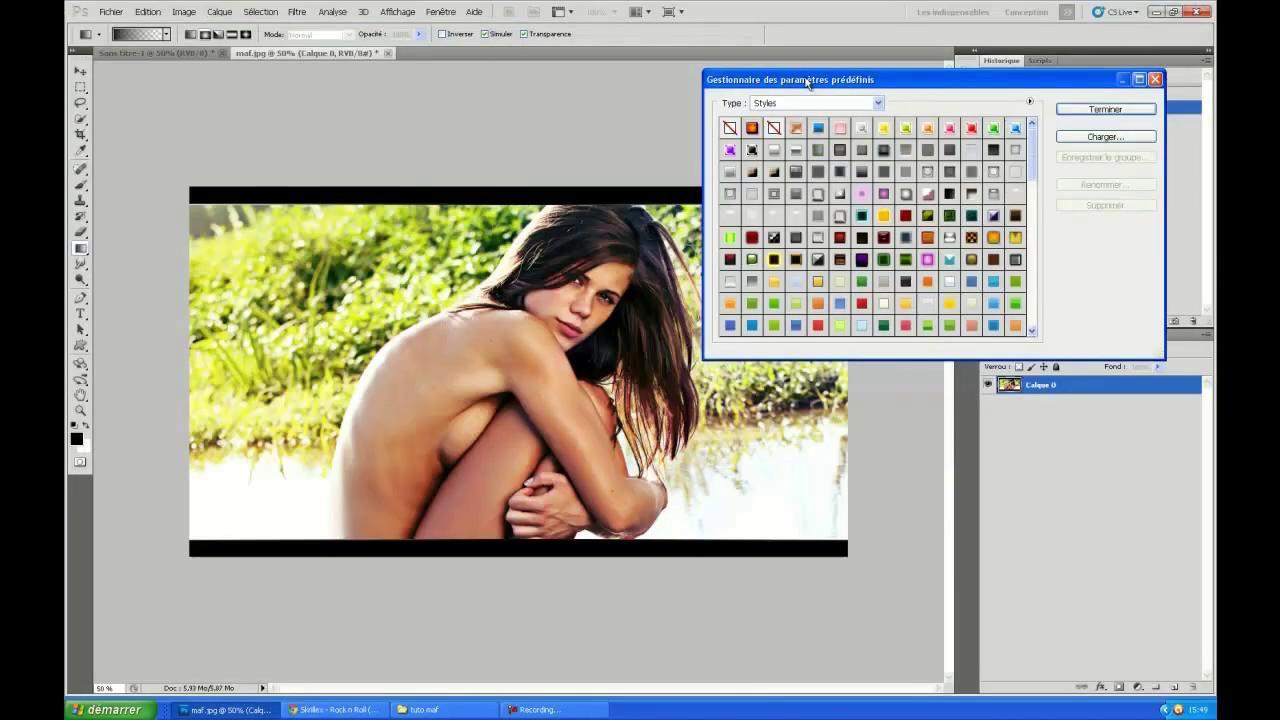
Browse the remaining style presets and close the preset manager.
{"action": "left_click_drag", "start_coordinate": [1033, 163], "coordinate": [1025, 300]}
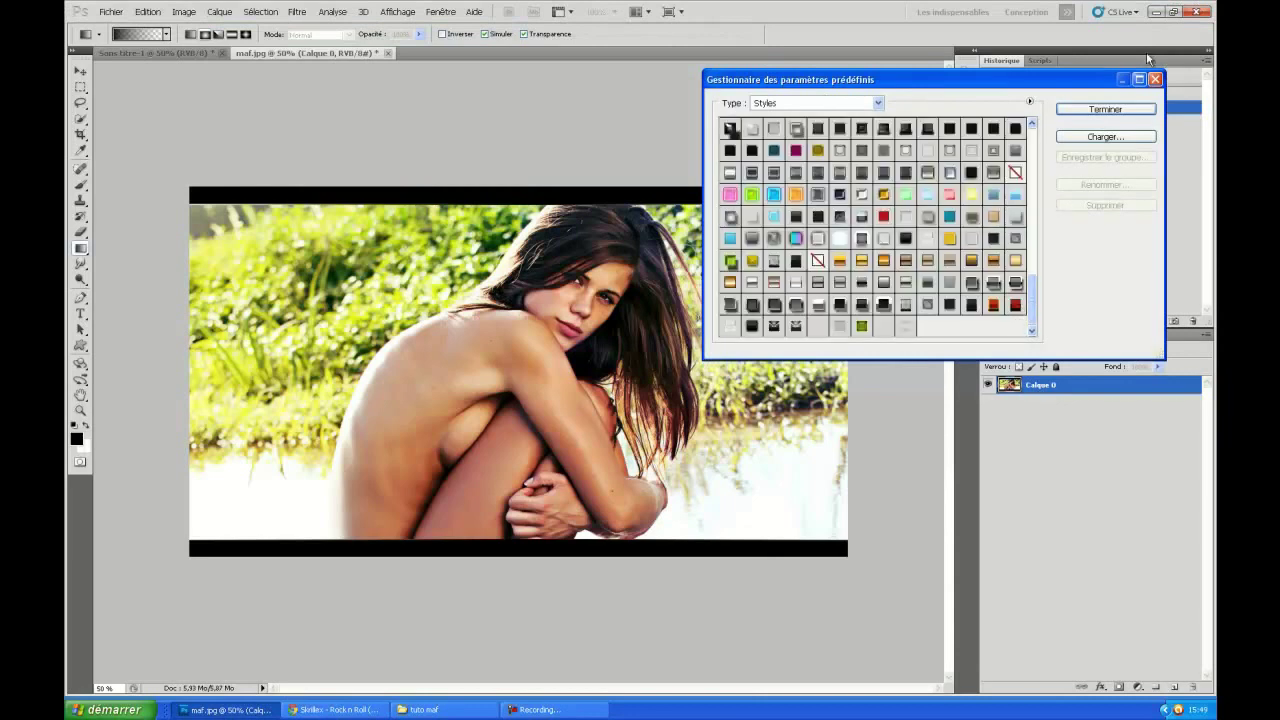
{"action": "left_click", "coordinate": [1105, 109]}
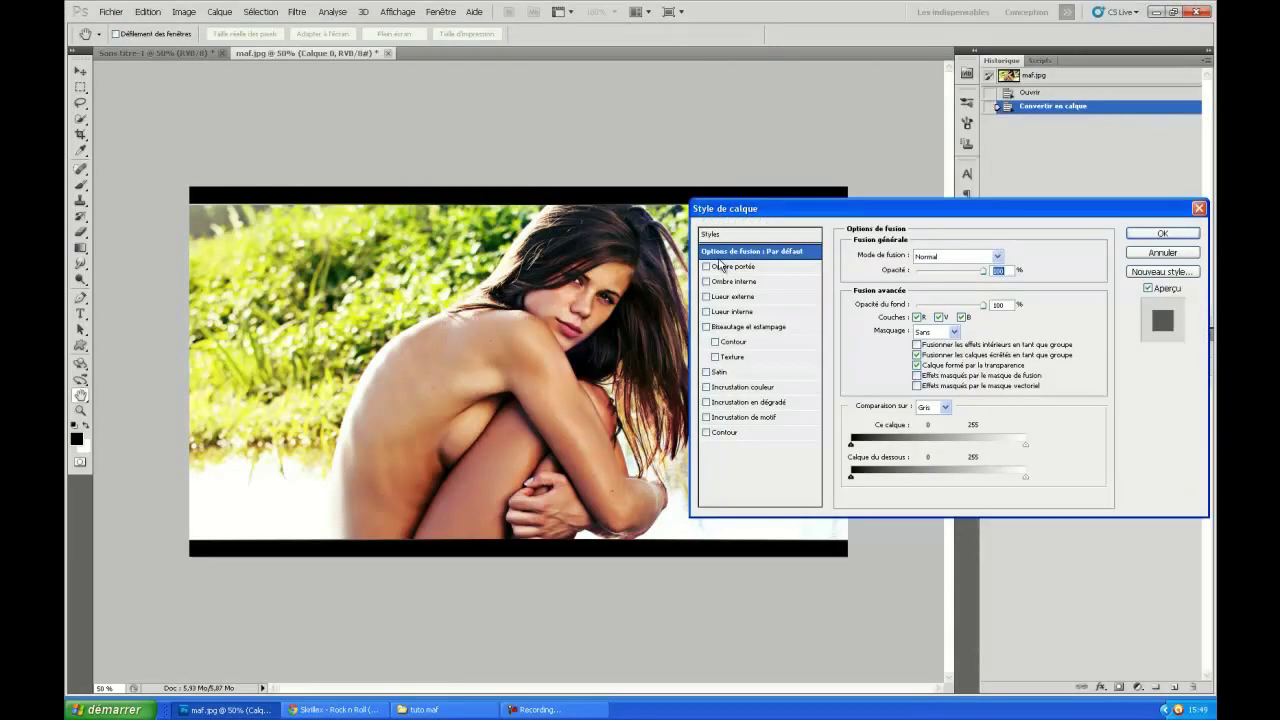
Try several preset styles on the photo layer, including an orange gradient one, and cancel the layer style.
{"action": "left_click", "coordinate": [738, 240]}
{"action": "left_click_drag", "start_coordinate": [1093, 262], "coordinate": [1094, 419]}
{"action": "scroll", "coordinate": [1006, 438], "scroll_direction": "up", "scroll_amount": 2}
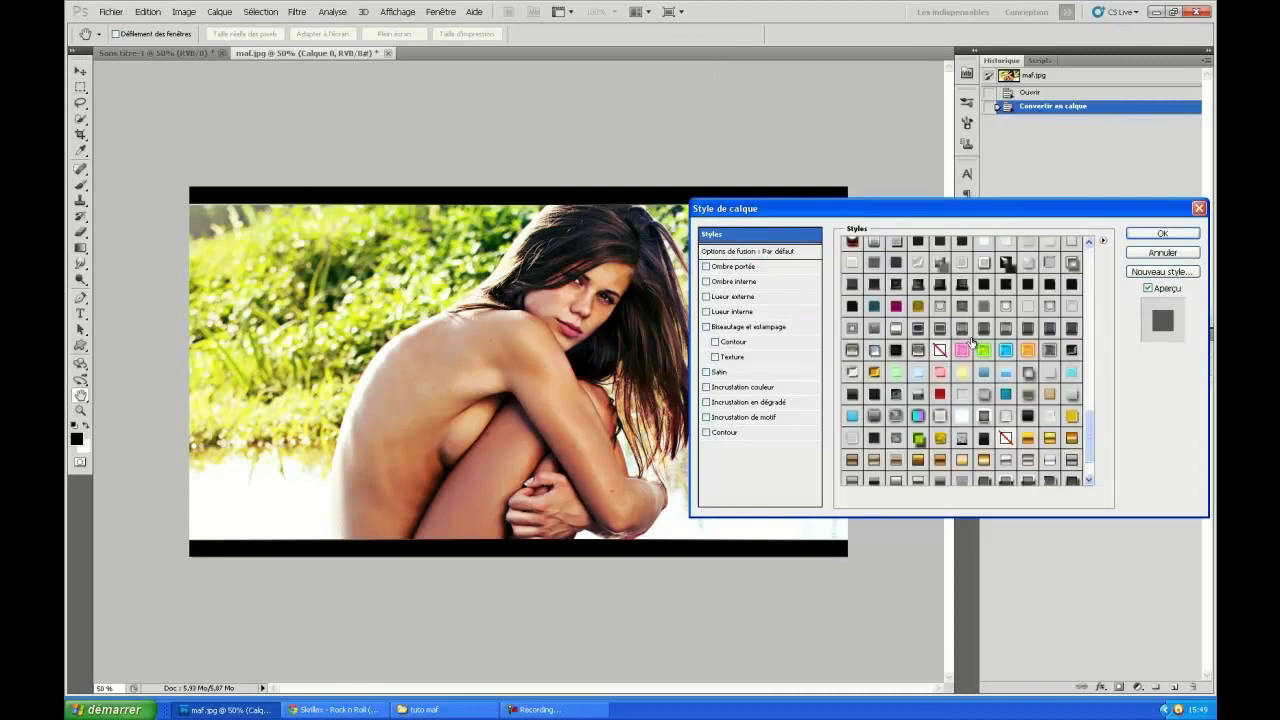
{"action": "left_click", "coordinate": [955, 395]}
{"action": "left_click", "coordinate": [940, 394]}
{"action": "left_click", "coordinate": [1027, 437]}
{"action": "left_click", "coordinate": [1162, 252]}
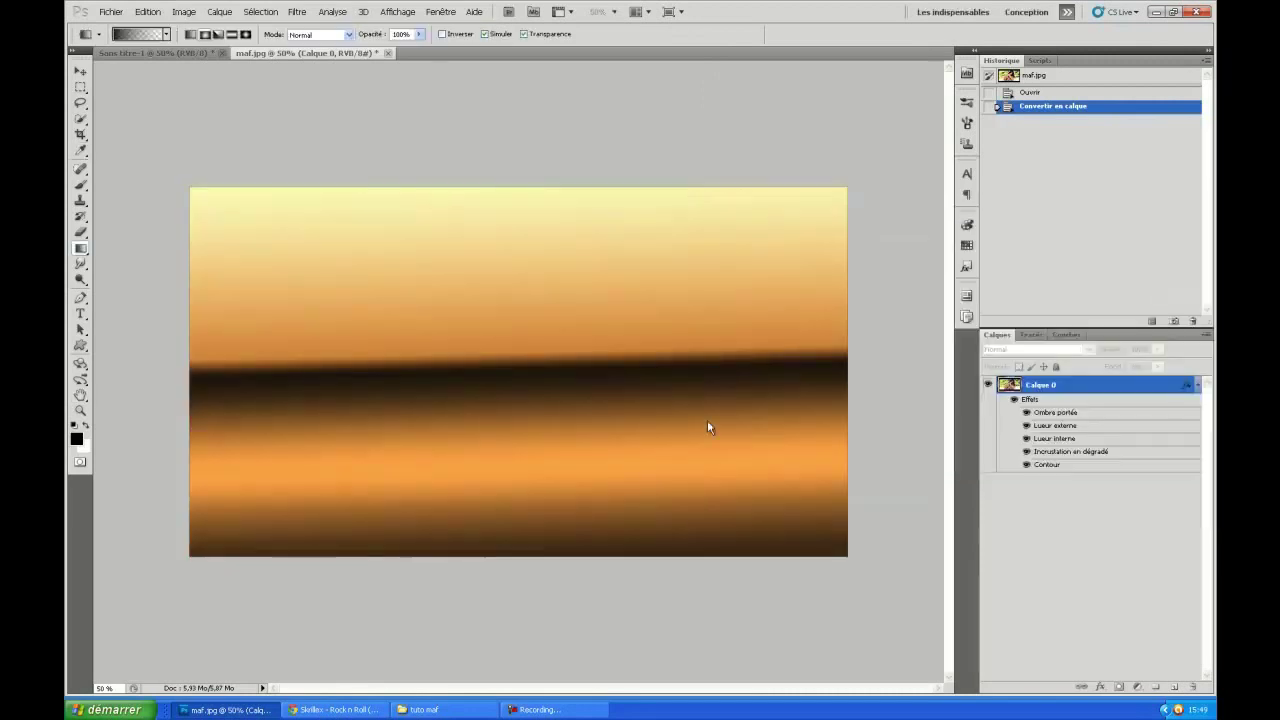
Switch to the tuto maf folder and open the raw photo _MG_9290.CR2 in Camera Raw.
{"action": "left_click", "coordinate": [440, 708]}
{"action": "left_click", "coordinate": [1019, 93]}
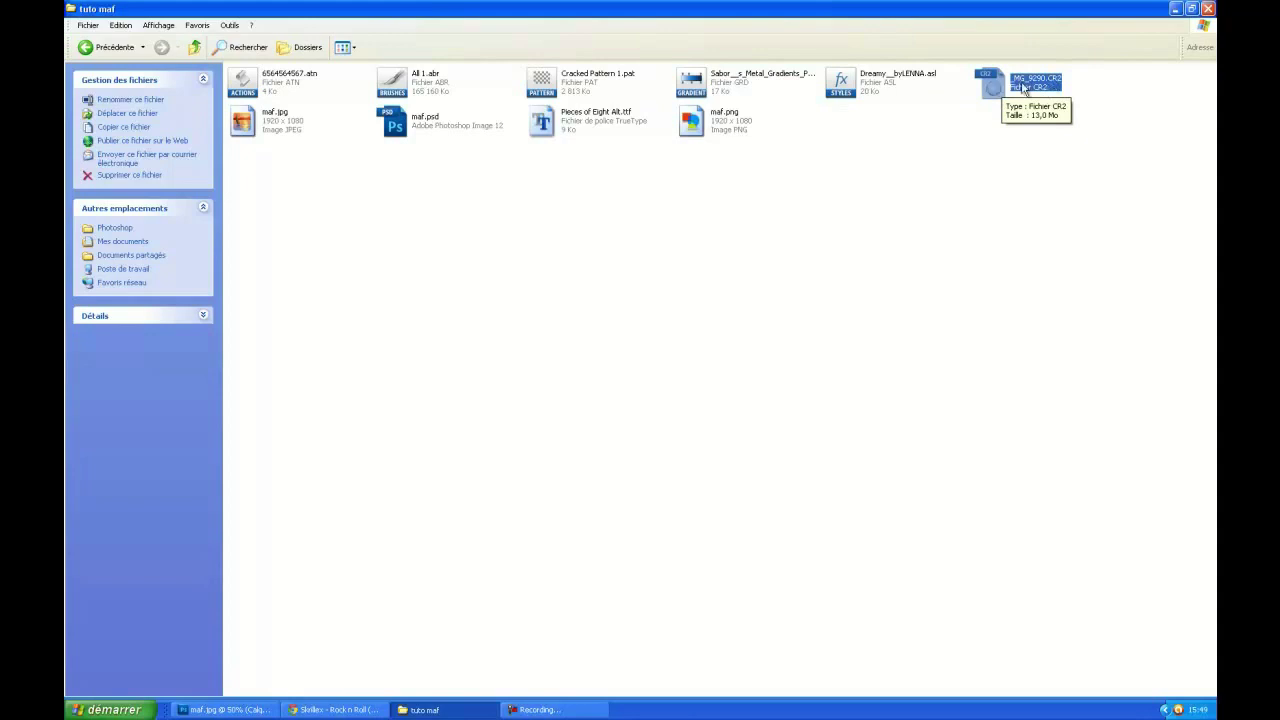
{"action": "double_click", "coordinate": [1022, 88]}
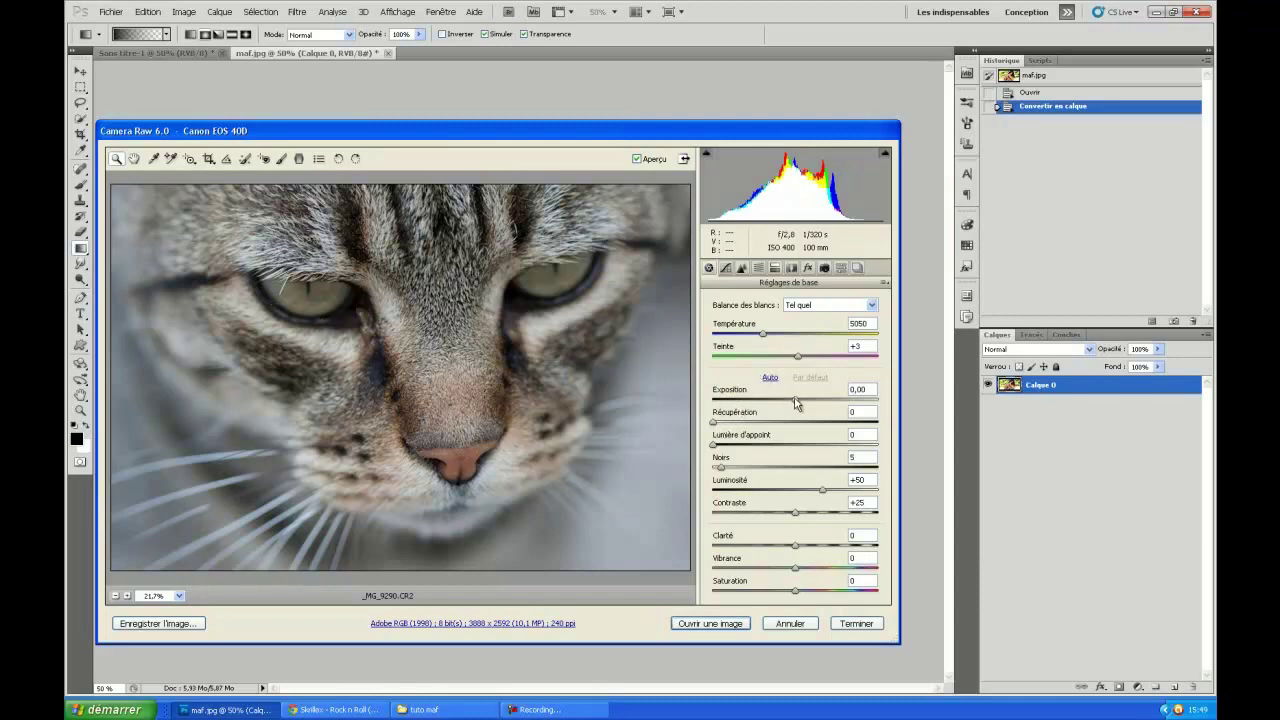
Examine the tone curve, detail, lens correction and effects settings in Camera Raw, and return to the basic adjustments.
{"action": "left_click", "coordinate": [726, 268]}
{"action": "left_click", "coordinate": [742, 268]}
{"action": "left_click", "coordinate": [791, 268]}
{"action": "left_click", "coordinate": [808, 268]}
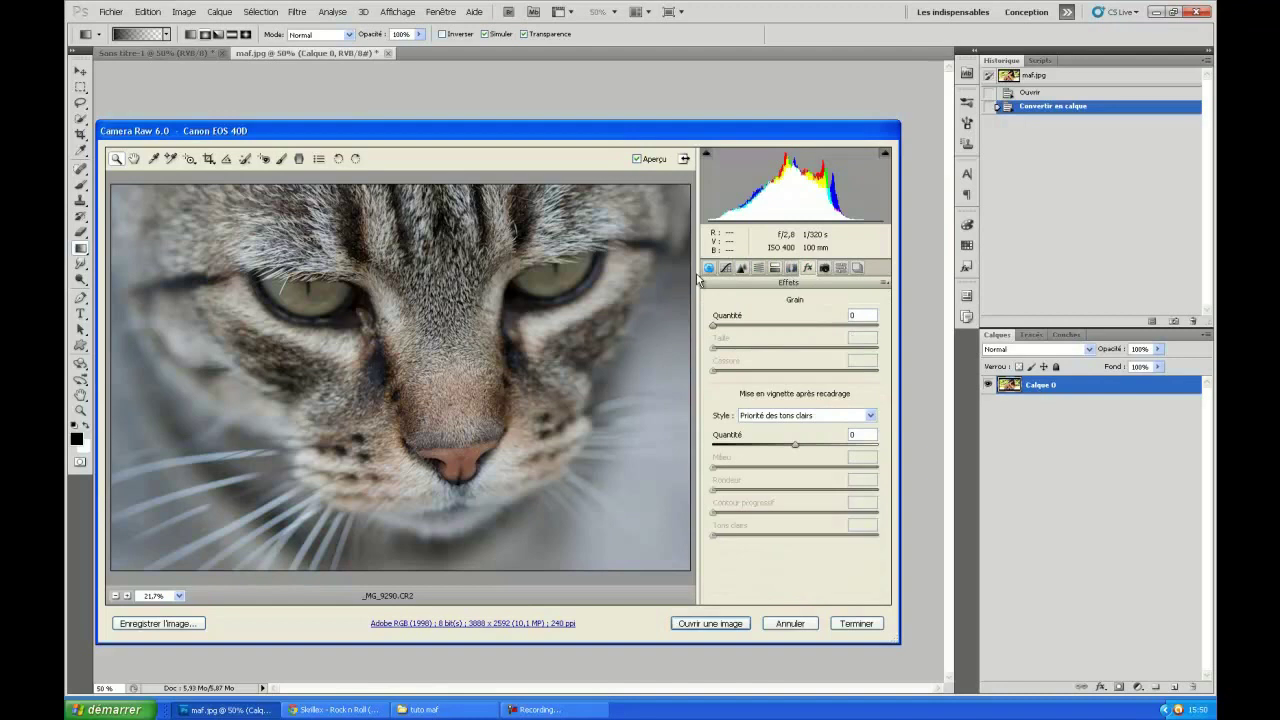
{"action": "left_click", "coordinate": [709, 268]}
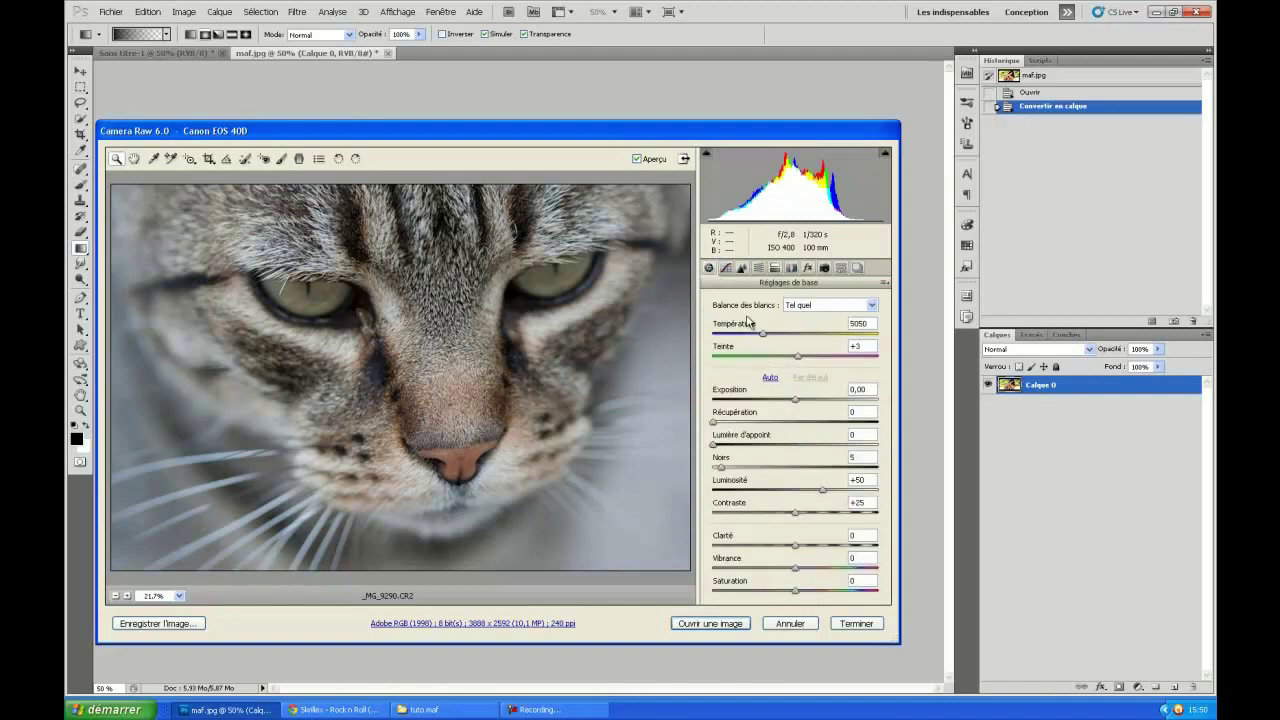
Try the automatic tone adjustment on the raw photo and restore the default values.
{"action": "left_click", "coordinate": [770, 378]}
{"action": "left_click", "coordinate": [810, 379]}
Open the raw photo as a Photoshop document and close it without saving.
{"action": "left_click", "coordinate": [733, 626]}
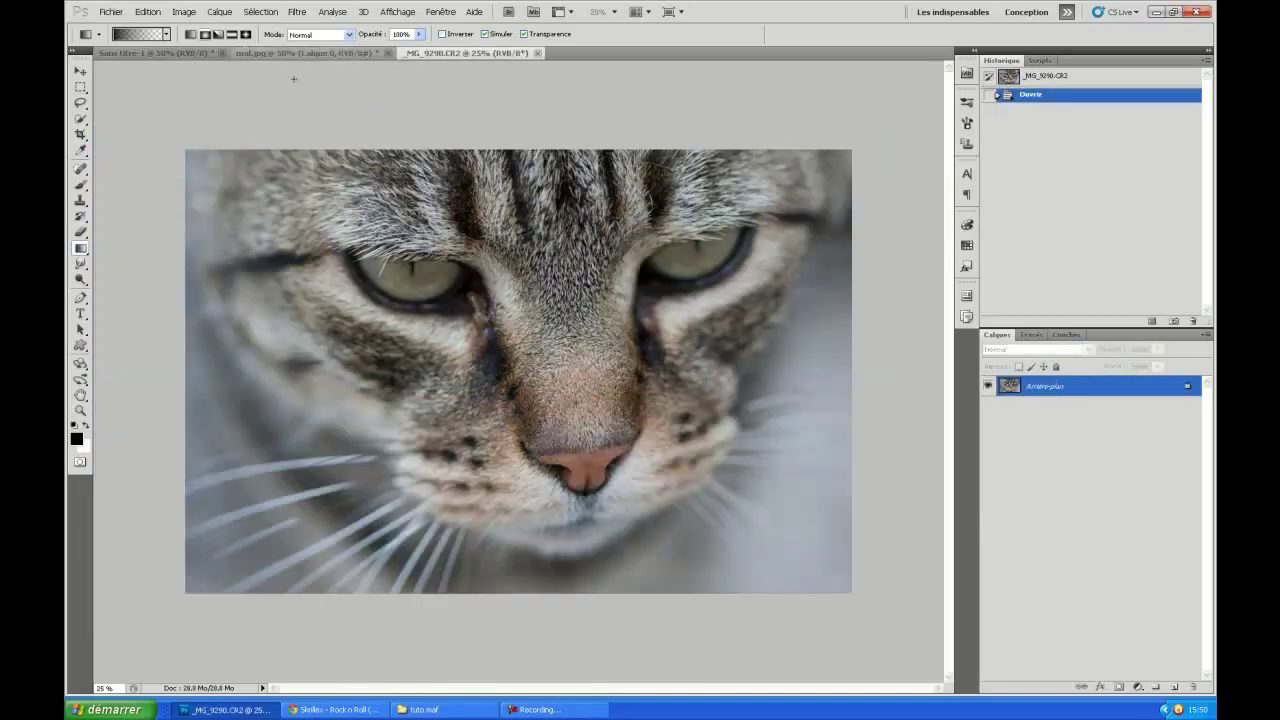
{"action": "left_click", "coordinate": [537, 53]}
{"action": "left_click", "coordinate": [634, 272]}
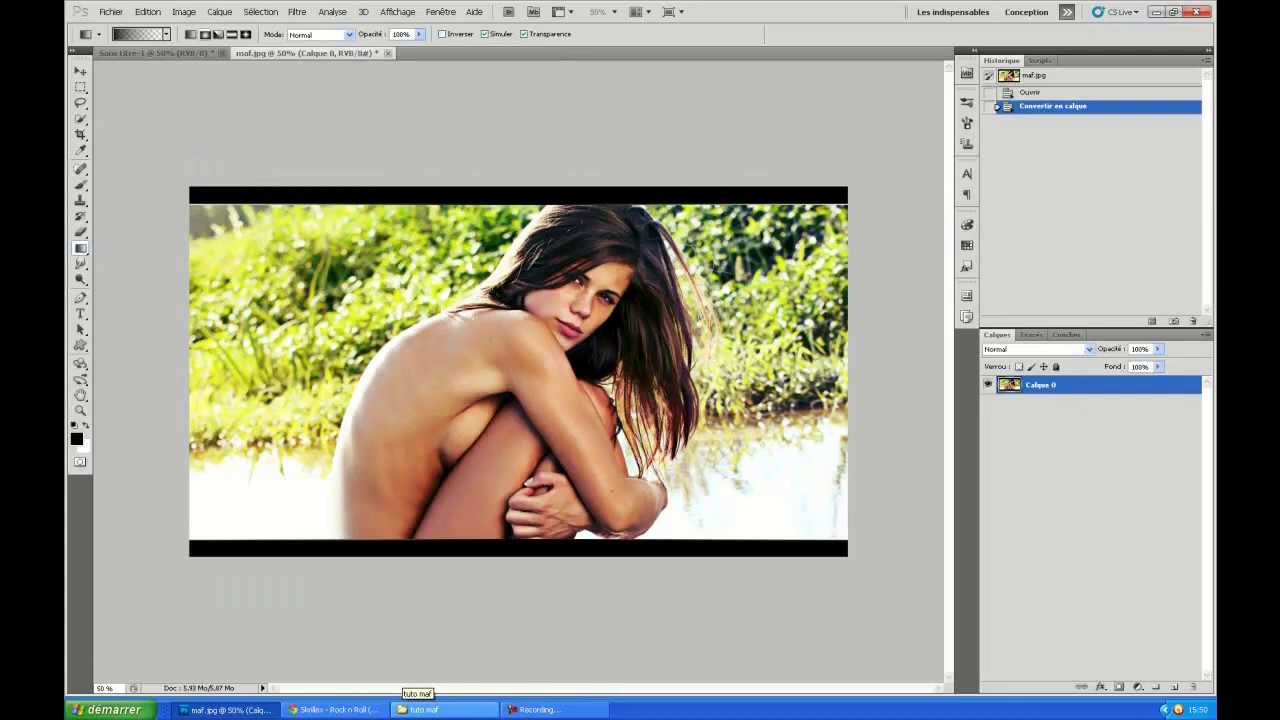
Switch to the tuto maf folder and select the image file maf.jpg.
{"action": "left_click", "coordinate": [425, 709]}
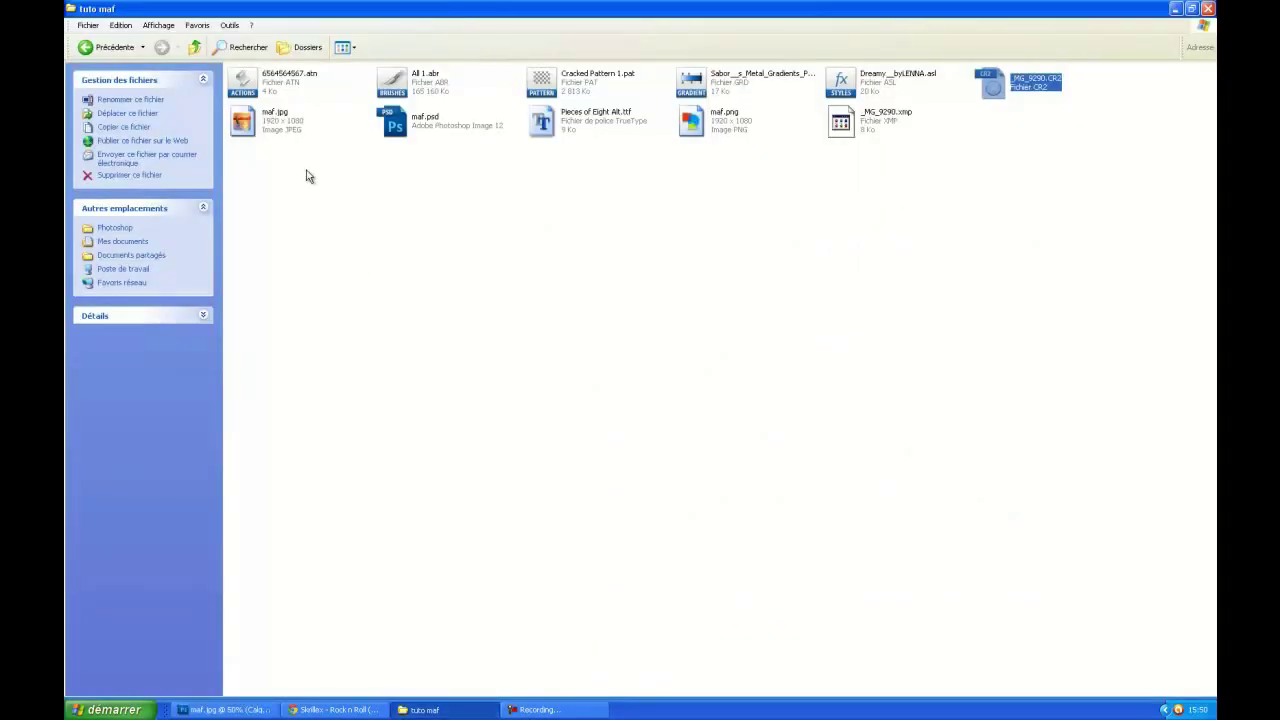
{"action": "left_click", "coordinate": [285, 140]}
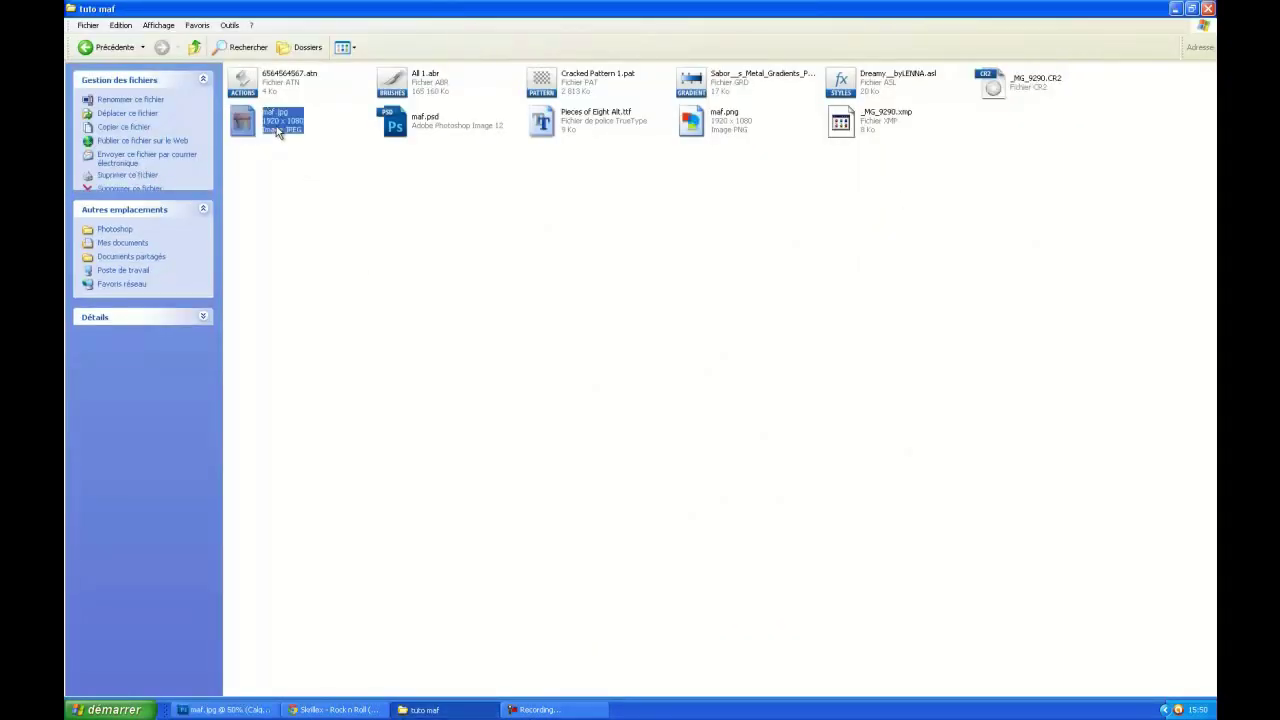
Open maf.psd from the tuto maf folder in Photoshop and examine its layers.
{"action": "left_click", "coordinate": [420, 133]}
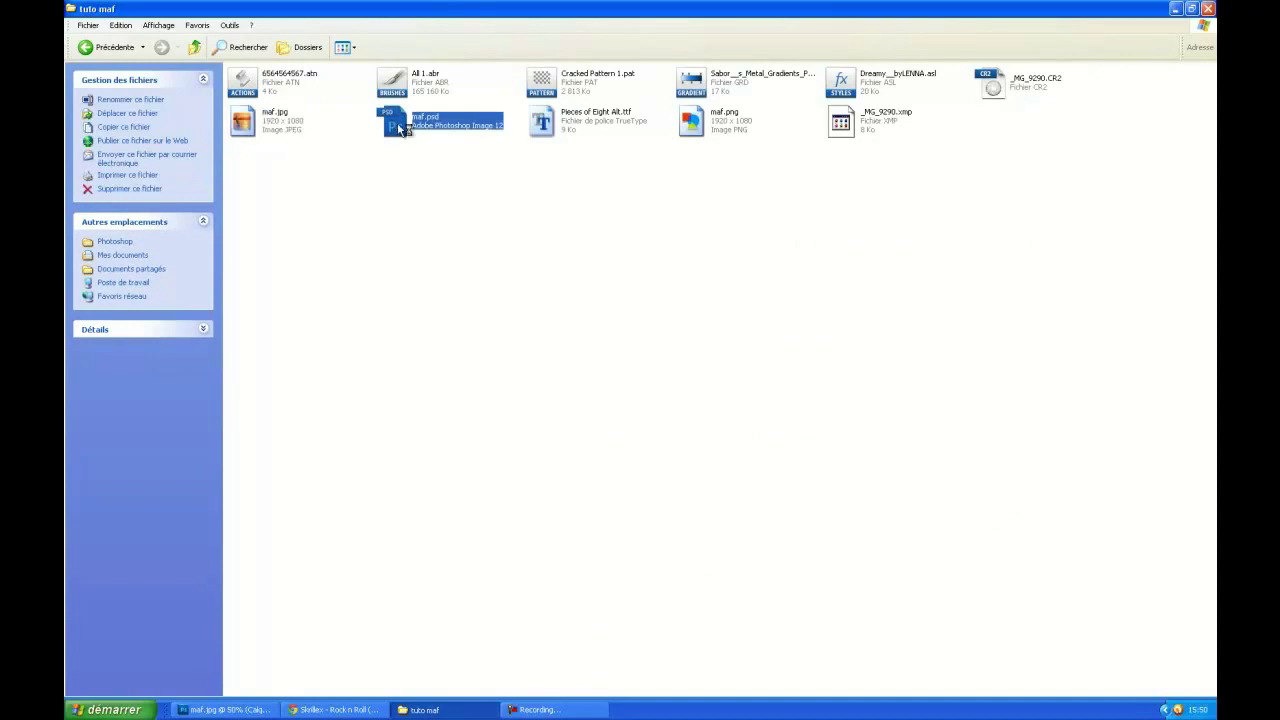
{"action": "double_click", "coordinate": [400, 128]}
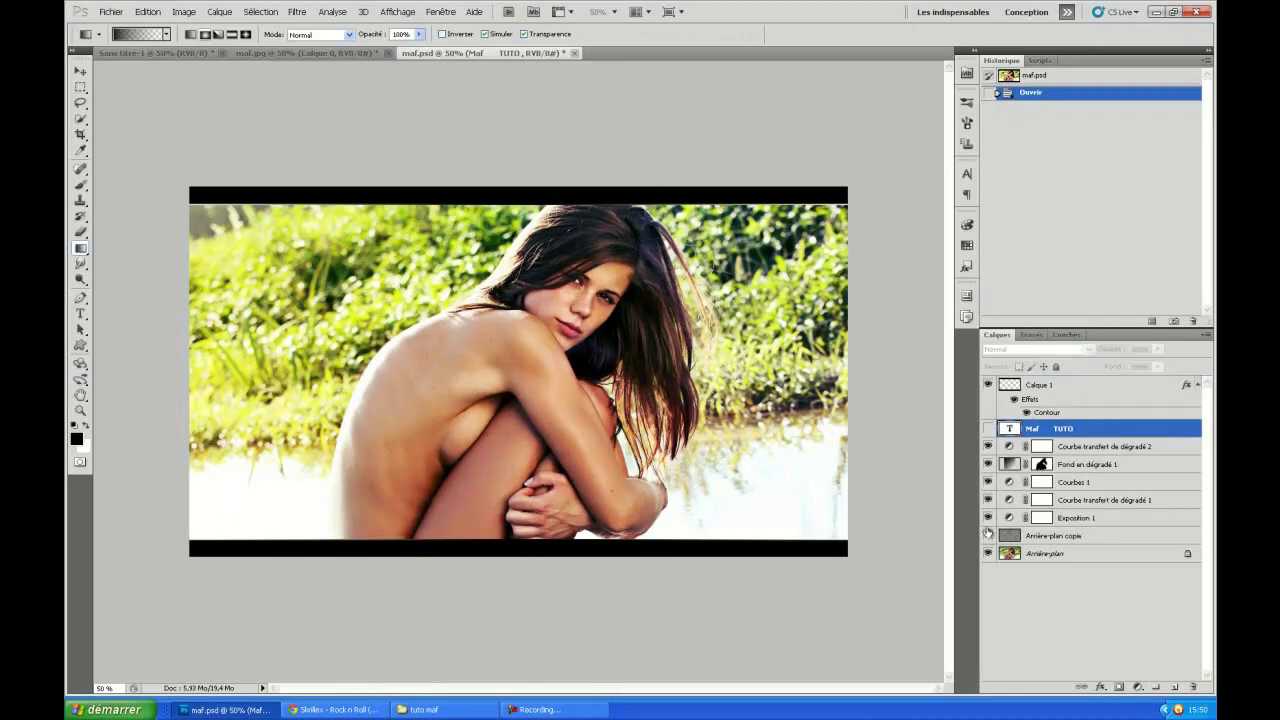
{"action": "left_click", "coordinate": [988, 517]}
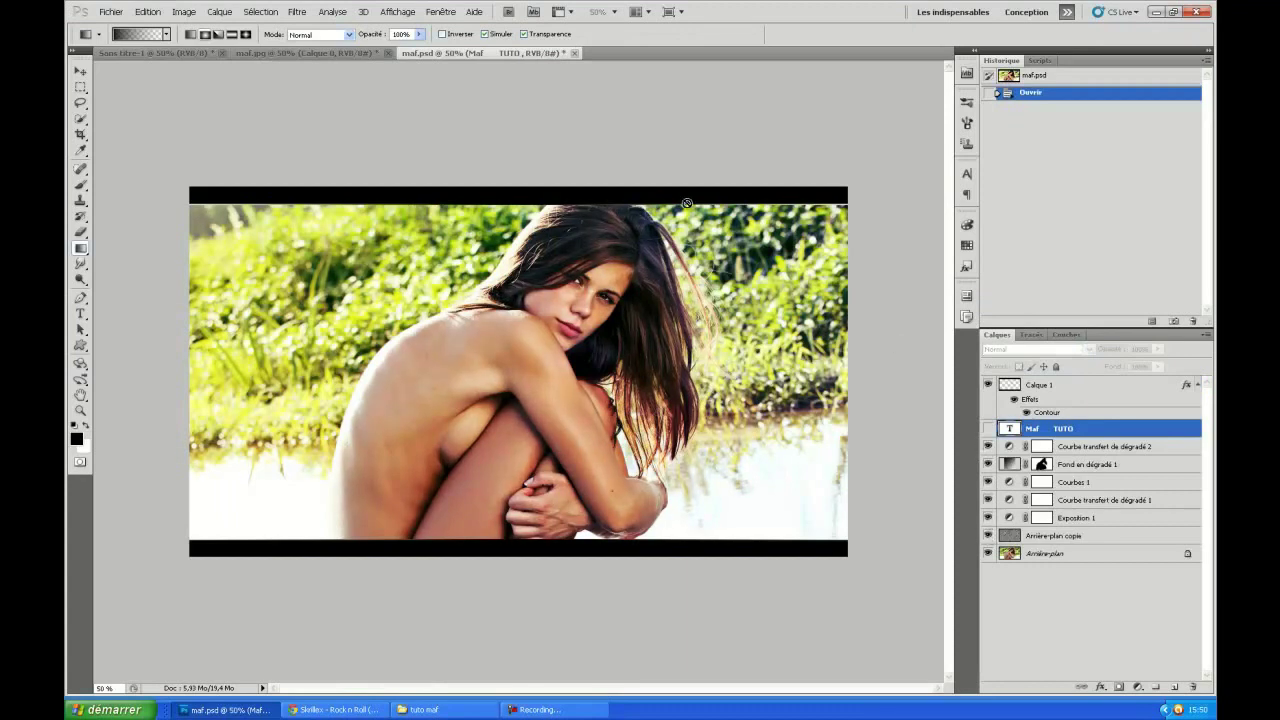
View the Save As settings for maf.psd, cancel them, and close the document without saving.
{"action": "left_click", "coordinate": [106, 12]}
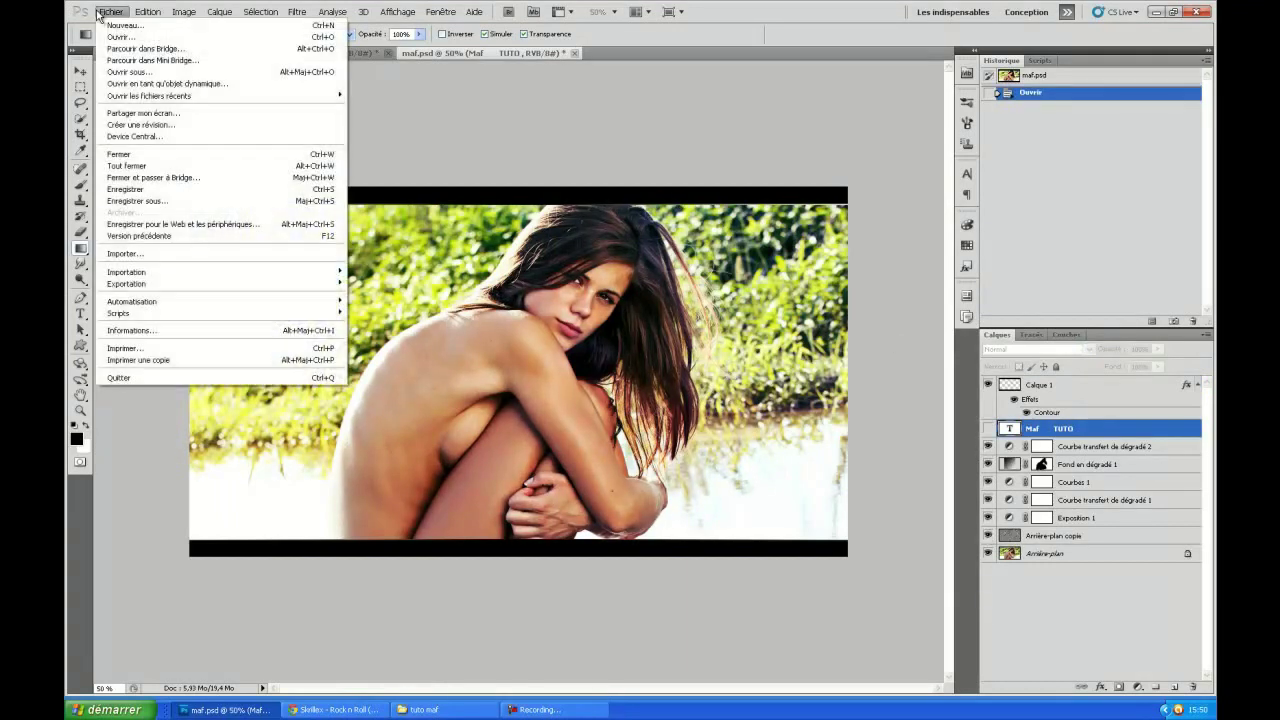
{"action": "left_click", "coordinate": [170, 202]}
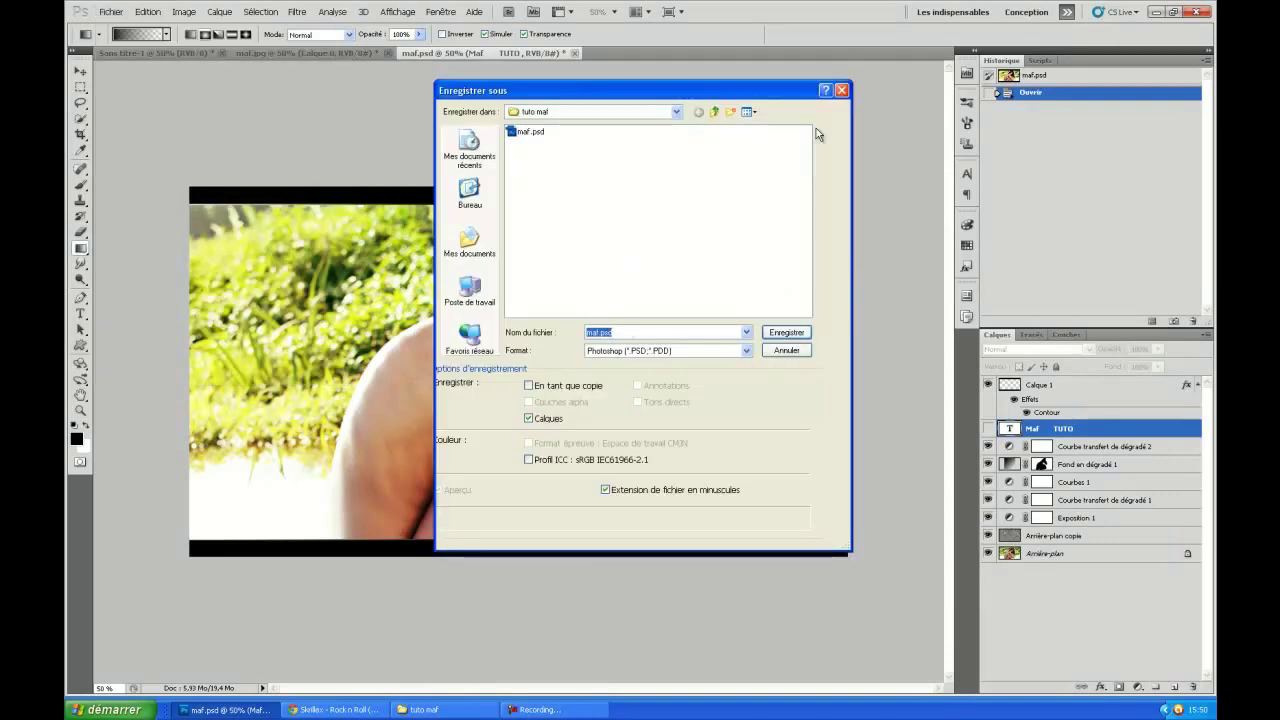
{"action": "left_click", "coordinate": [843, 91]}
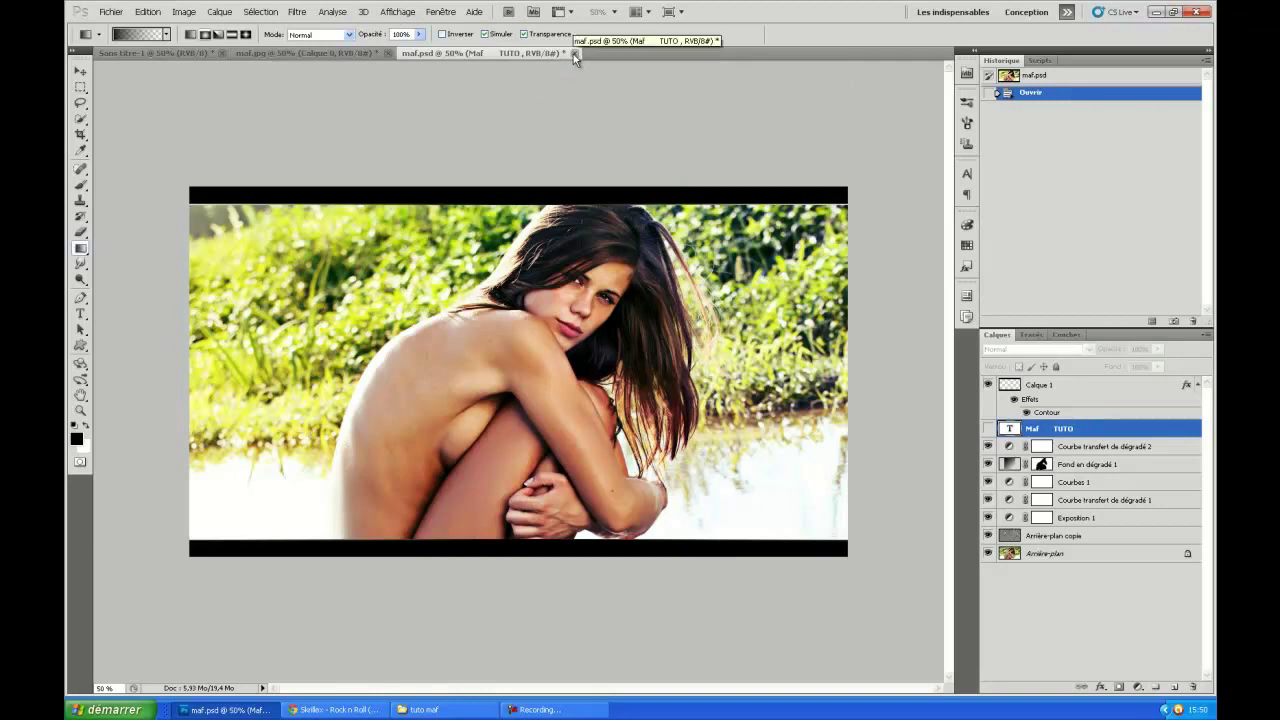
{"action": "left_click", "coordinate": [577, 60]}
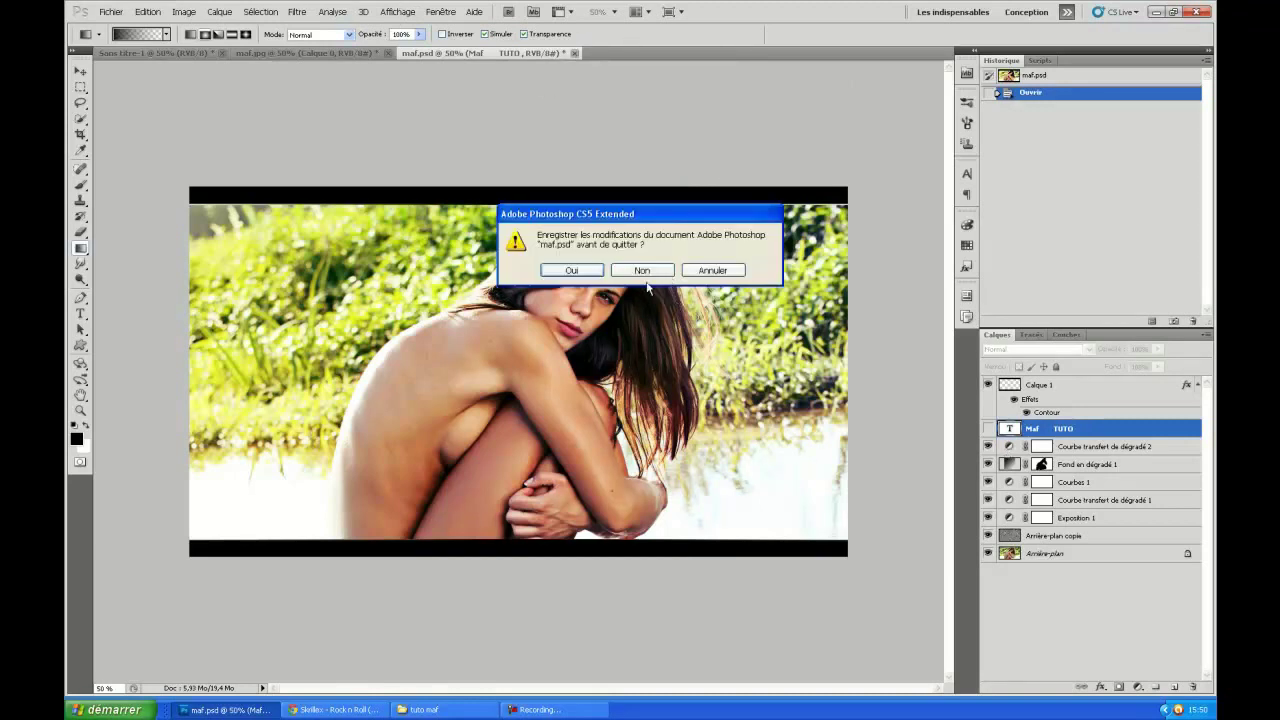
{"action": "left_click", "coordinate": [646, 276]}
Switch back to the tuto maf folder and select the font file Pieces of Eight Alt.ttf.
{"action": "left_click", "coordinate": [424, 709]}
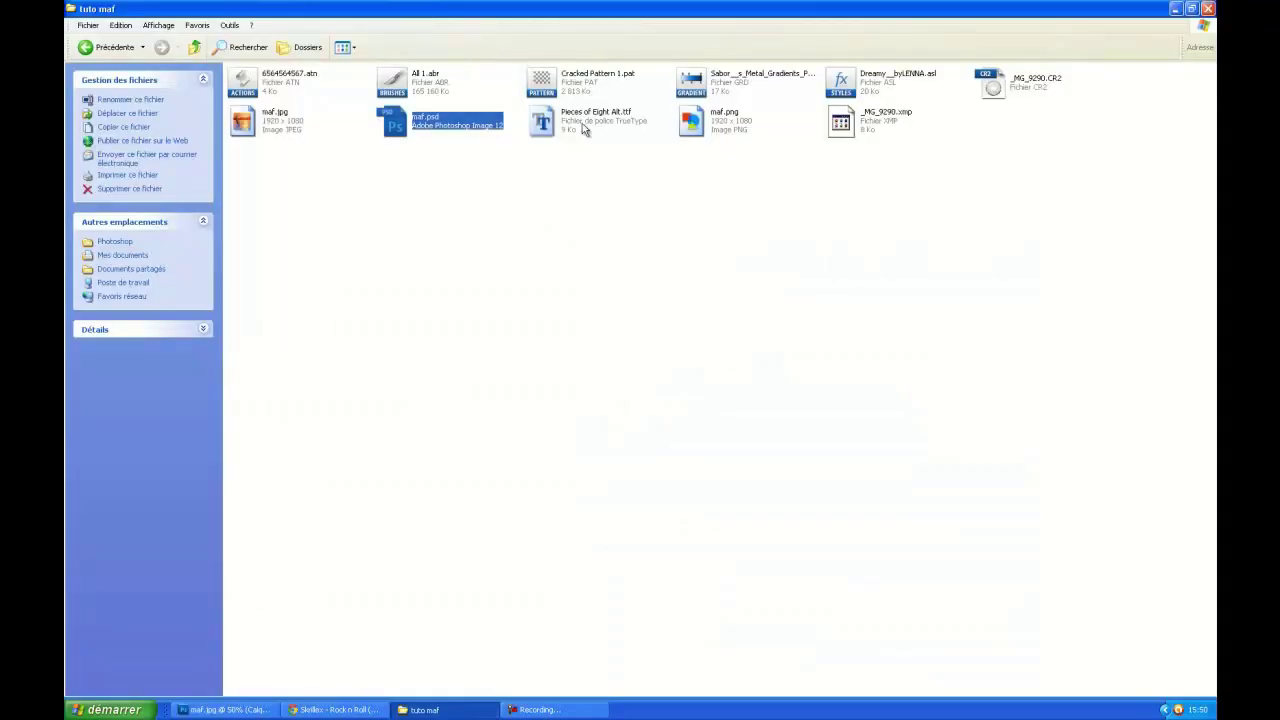
{"action": "left_click", "coordinate": [575, 123]}
{"action": "right_click", "coordinate": [578, 124]}
{"action": "left_click", "coordinate": [558, 206]}
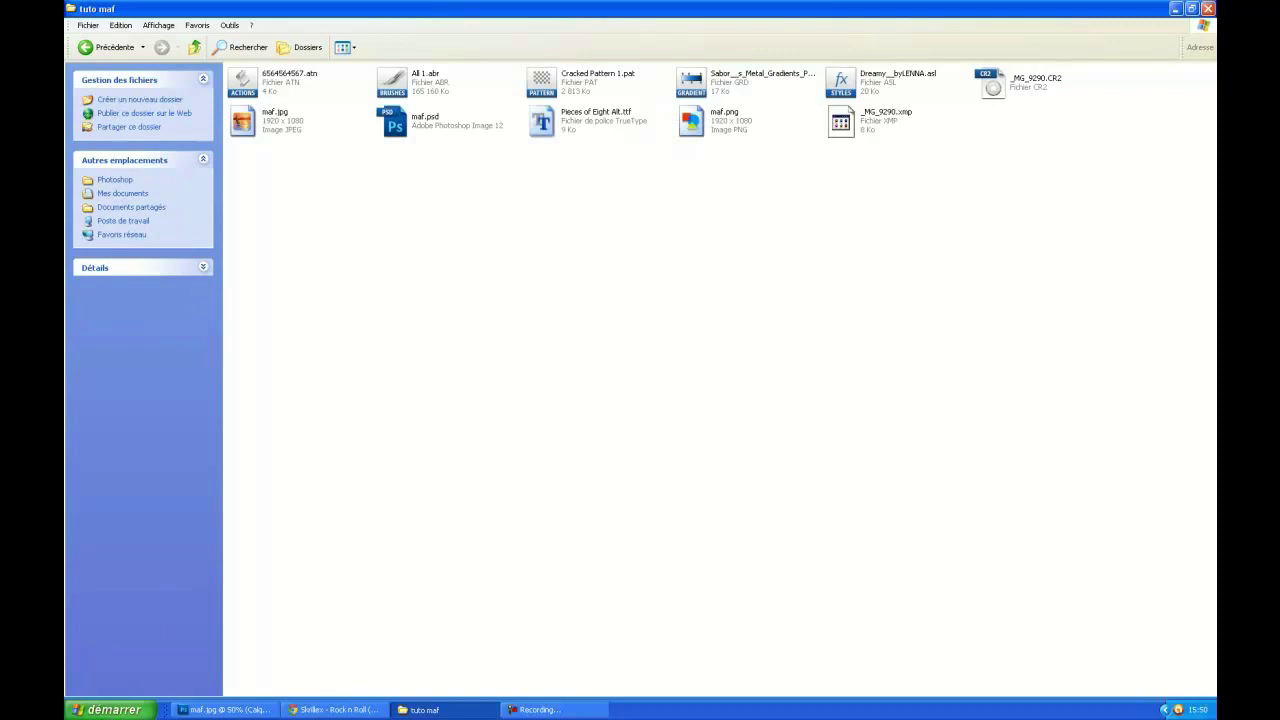
Open the Fonts folder inside WINDOWS on the local C: disk, browse the installed fonts, and close the folder.
{"action": "left_click", "coordinate": [110, 709]}
{"action": "left_click", "coordinate": [233, 516]}
{"action": "double_click", "coordinate": [250, 168]}
{"action": "double_click", "coordinate": [545, 124]}
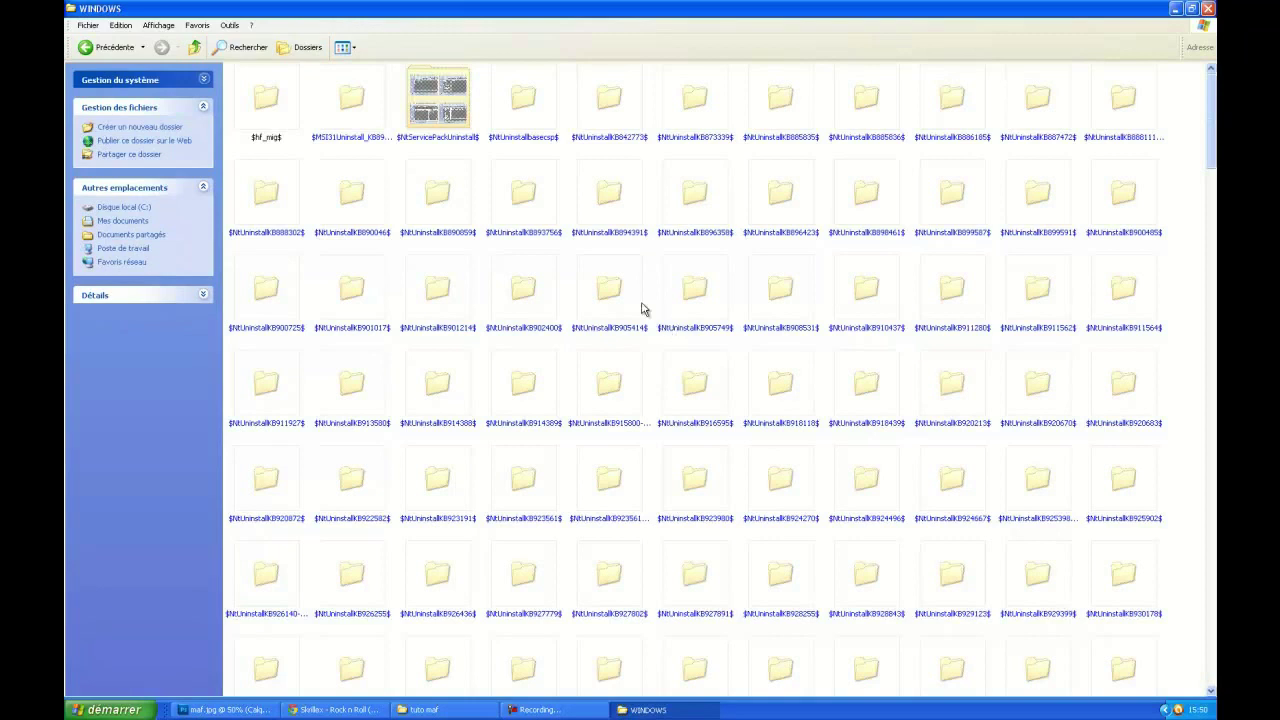
{"action": "key", "text": "f"}
{"action": "double_click", "coordinate": [866, 650]}
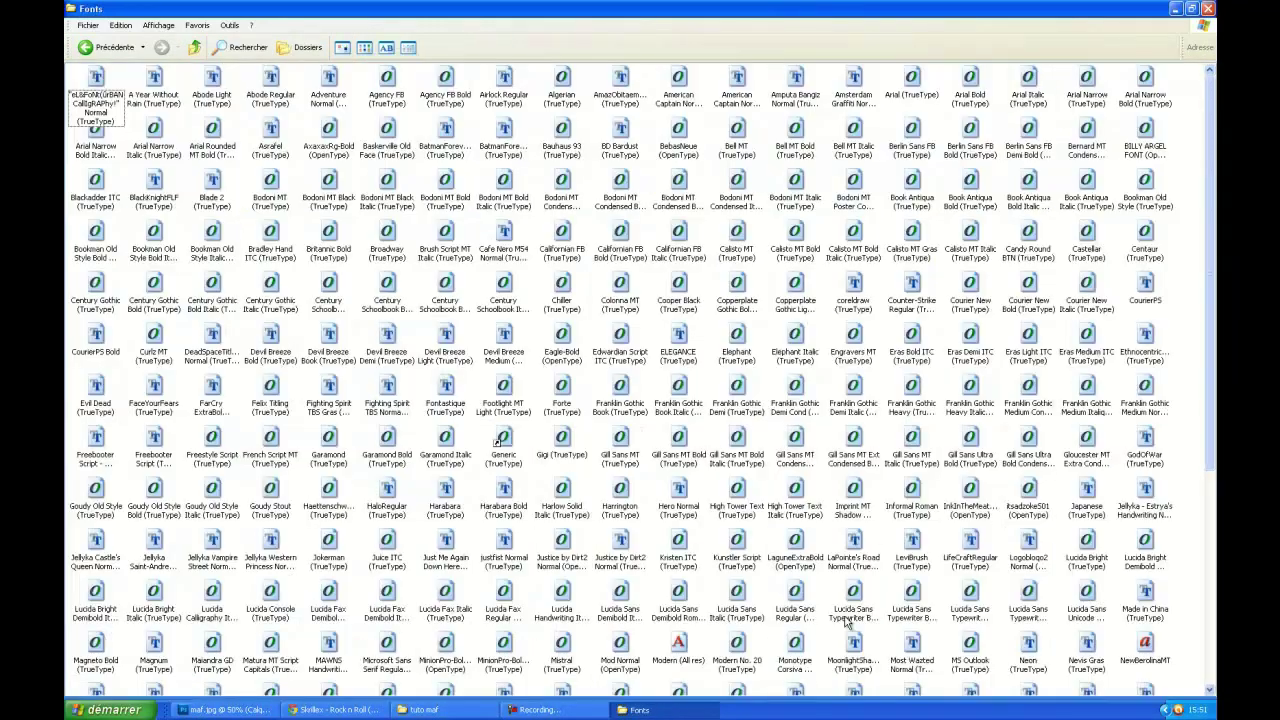
{"action": "scroll", "coordinate": [820, 622], "scroll_direction": "down", "scroll_amount": 3}
{"action": "left_click", "coordinate": [1208, 8]}
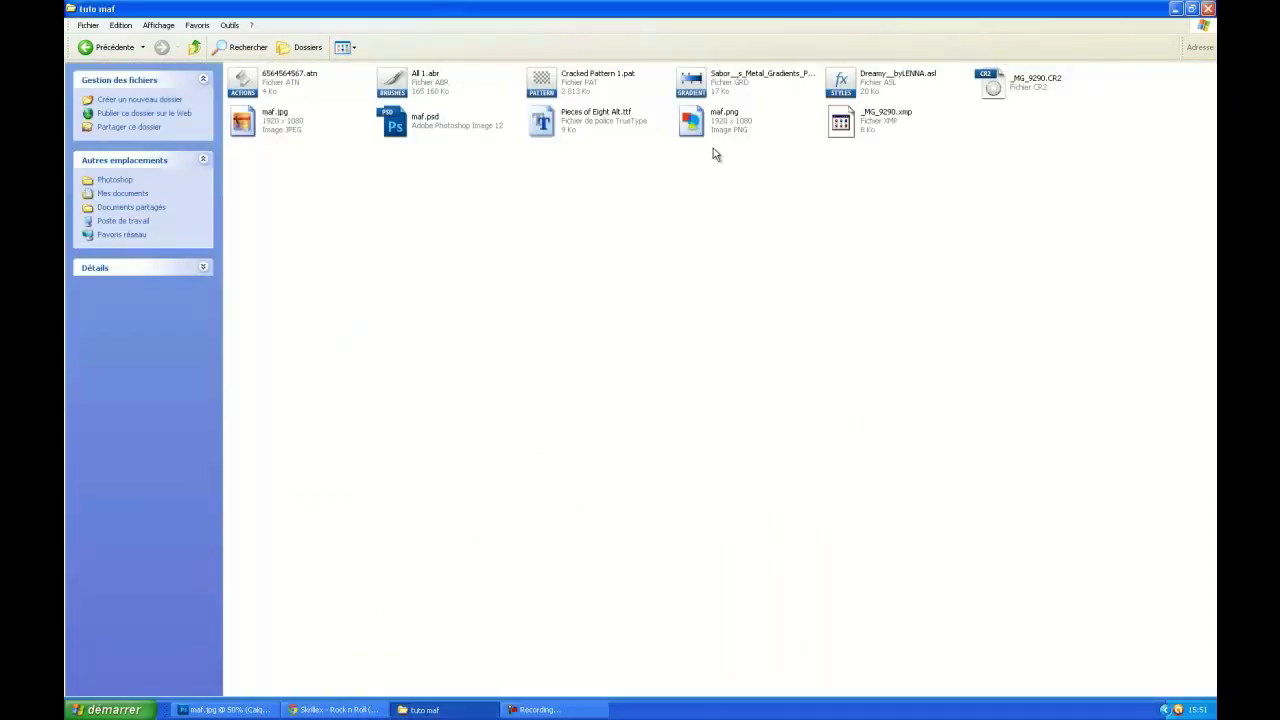
Preview maf.png in the Windows picture viewer, and open the same image in Photoshop.
{"action": "double_click", "coordinate": [716, 137]}
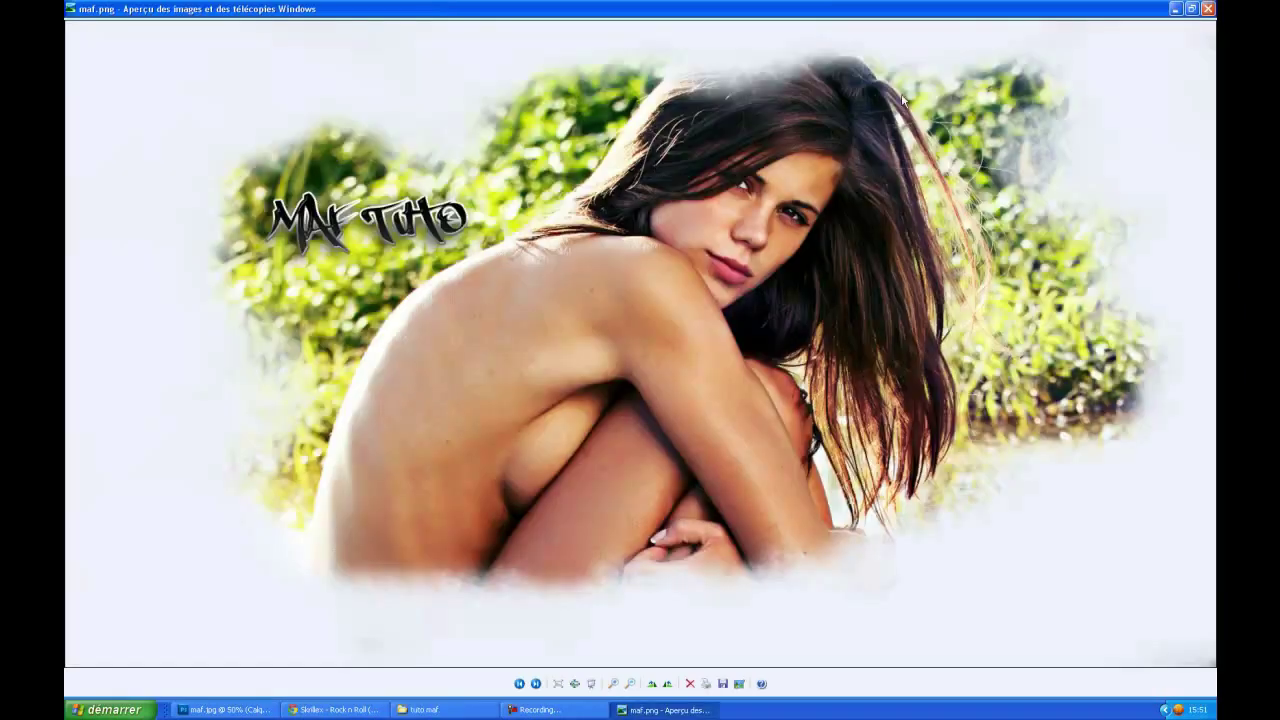
{"action": "left_click", "coordinate": [1208, 8]}
{"action": "right_click", "coordinate": [705, 119]}
{"action": "mouse_move", "coordinate": [811, 206]}
{"action": "left_click", "coordinate": [928, 246]}
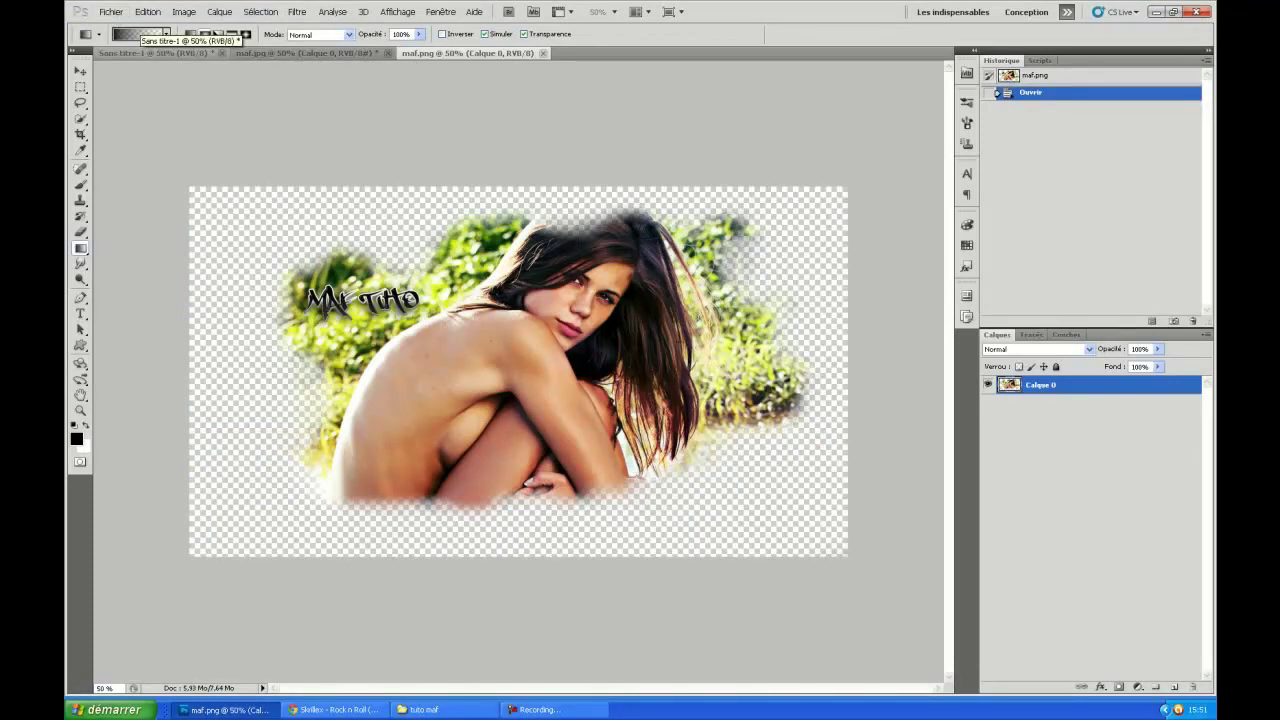
Start Save for Web on maf.png and try the JPEG format with its quality setting.
{"action": "left_click", "coordinate": [110, 12]}
{"action": "left_click", "coordinate": [210, 224]}
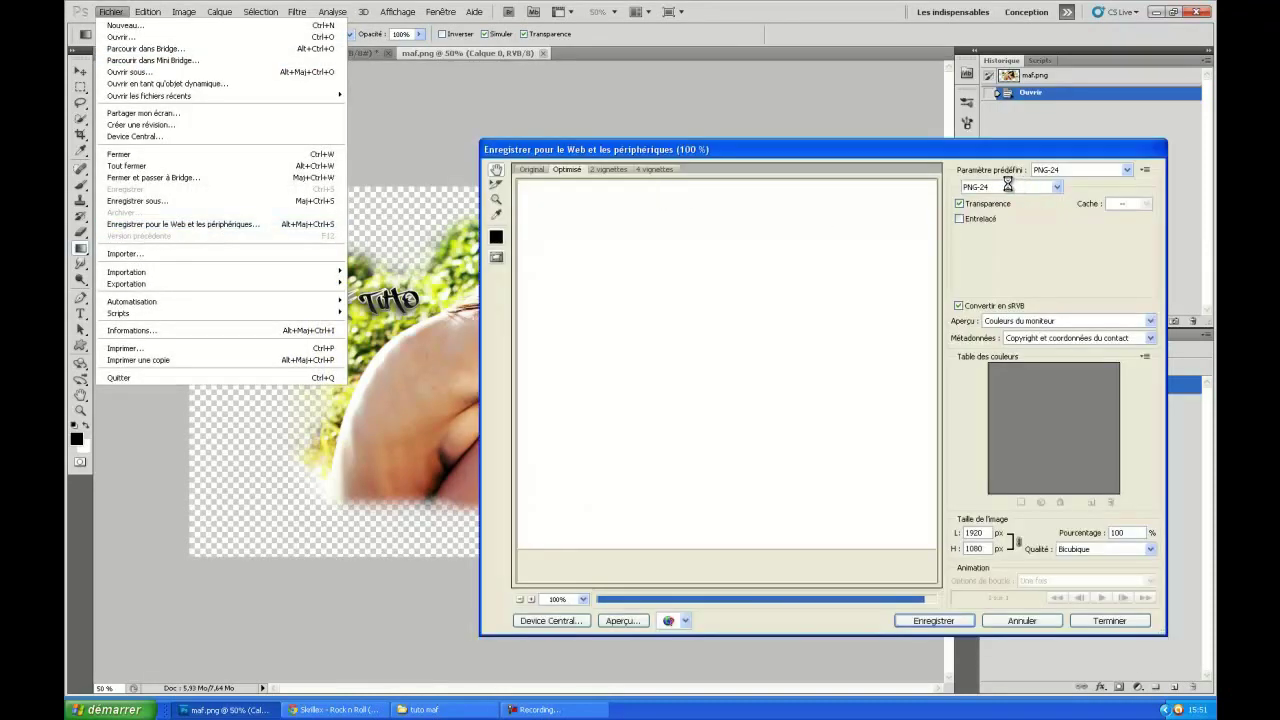
{"action": "left_click", "coordinate": [1040, 187]}
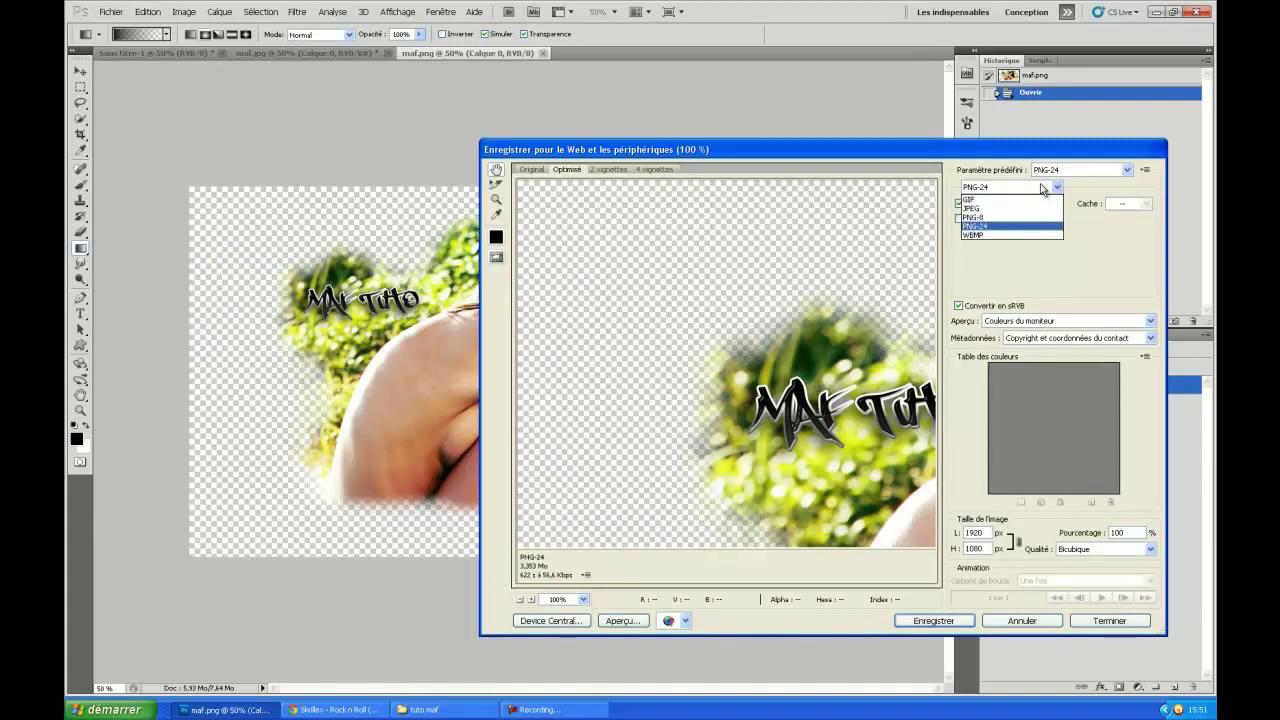
{"action": "left_click", "coordinate": [975, 208]}
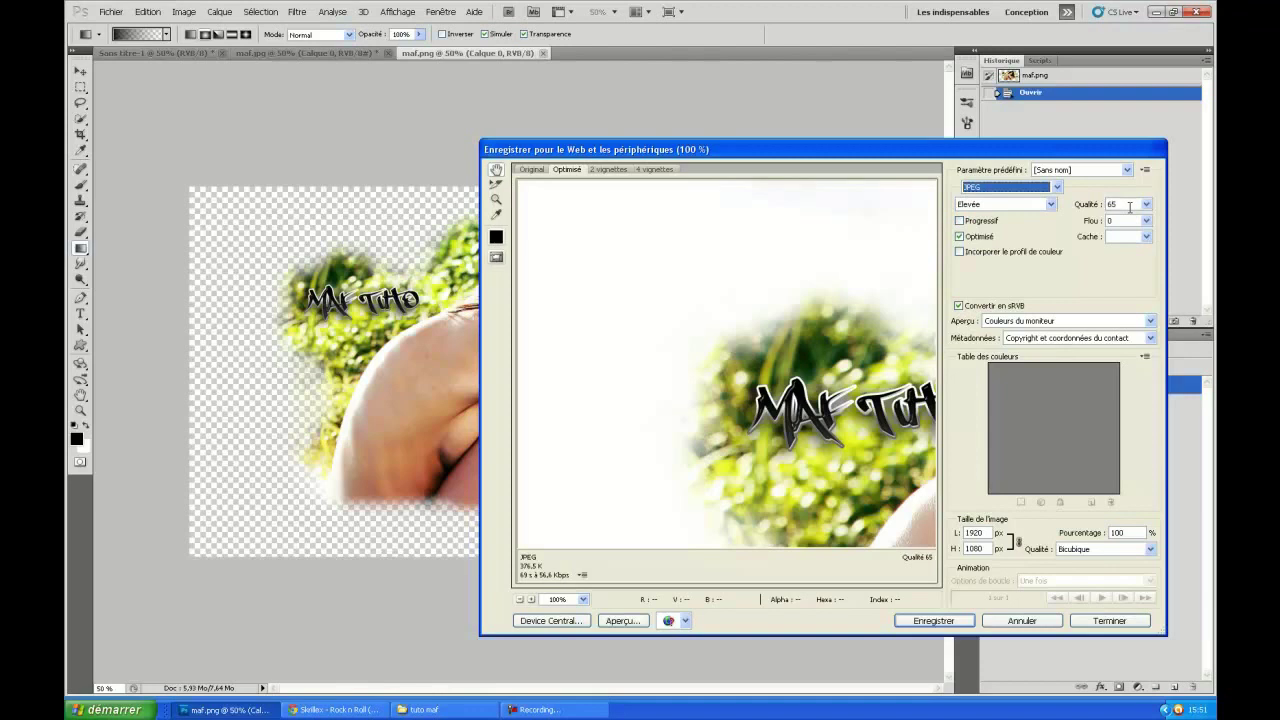
{"action": "double_click", "coordinate": [1129, 207]}
Set the export format back to PNG-24, cancel the web export, and close maf.png.
{"action": "left_click", "coordinate": [1042, 188]}
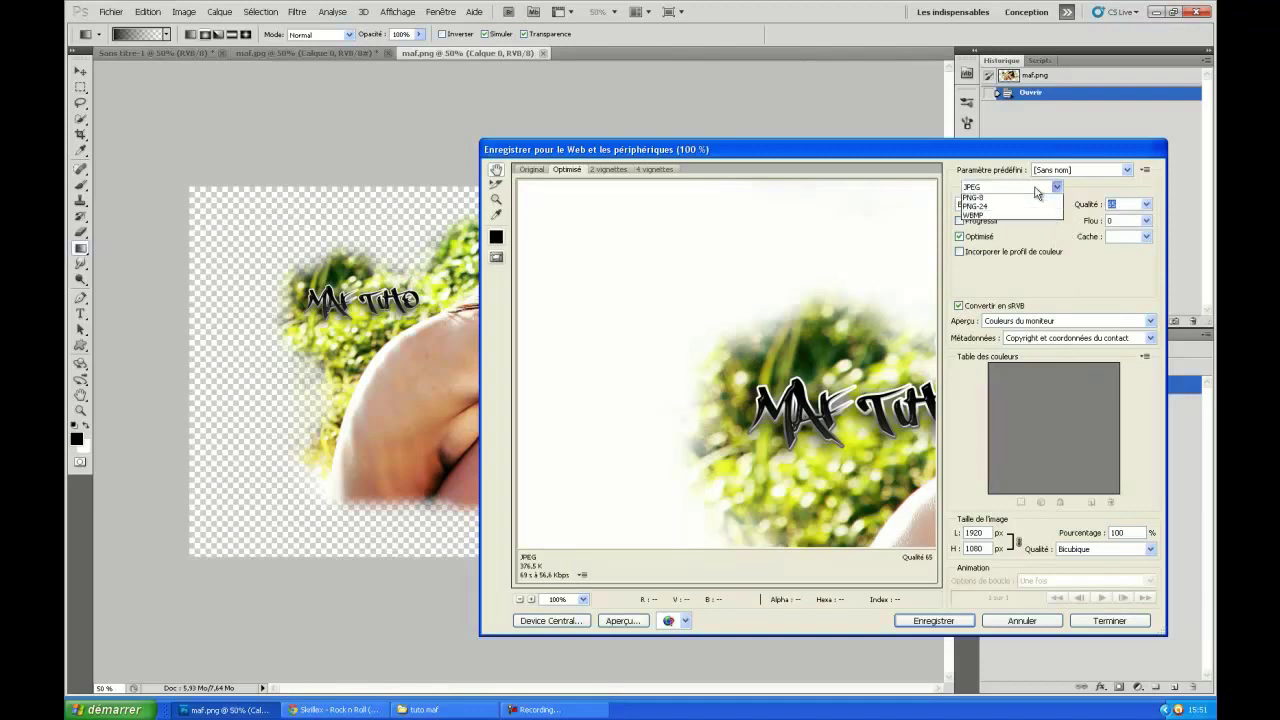
{"action": "left_click", "coordinate": [1015, 222]}
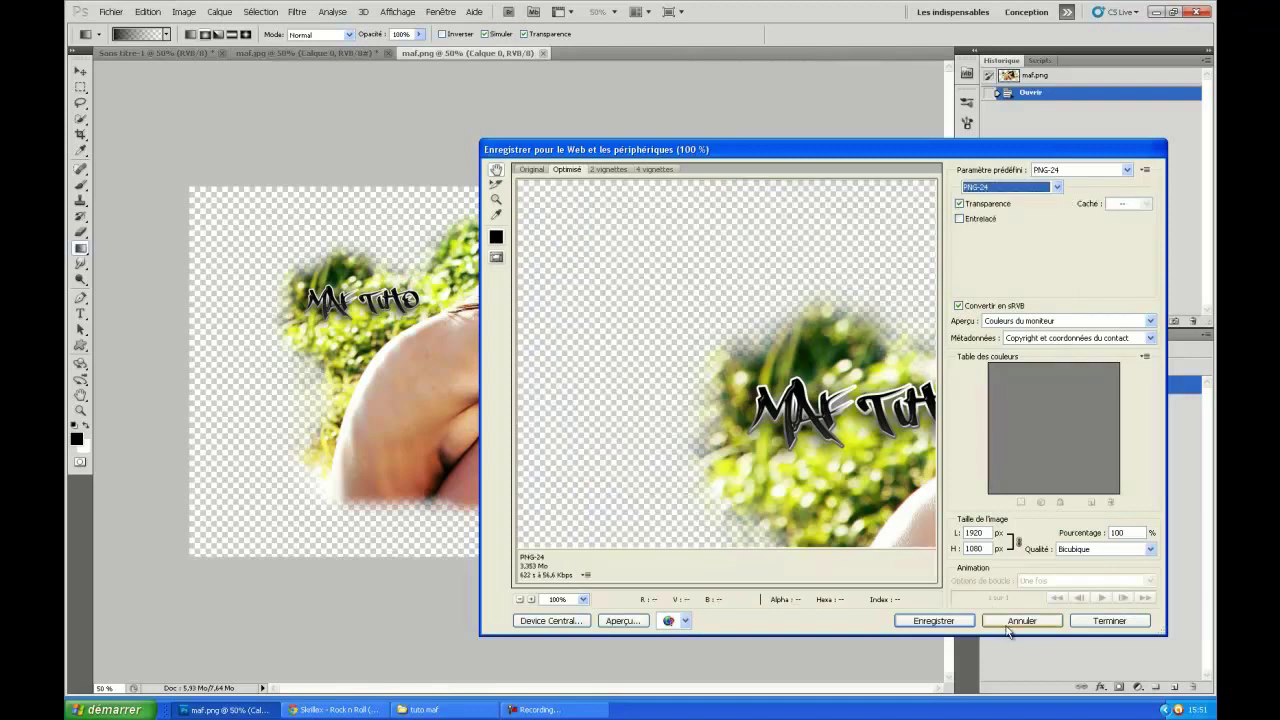
{"action": "left_click", "coordinate": [1012, 185]}
{"action": "left_click", "coordinate": [1015, 188]}
{"action": "left_click", "coordinate": [1022, 620]}
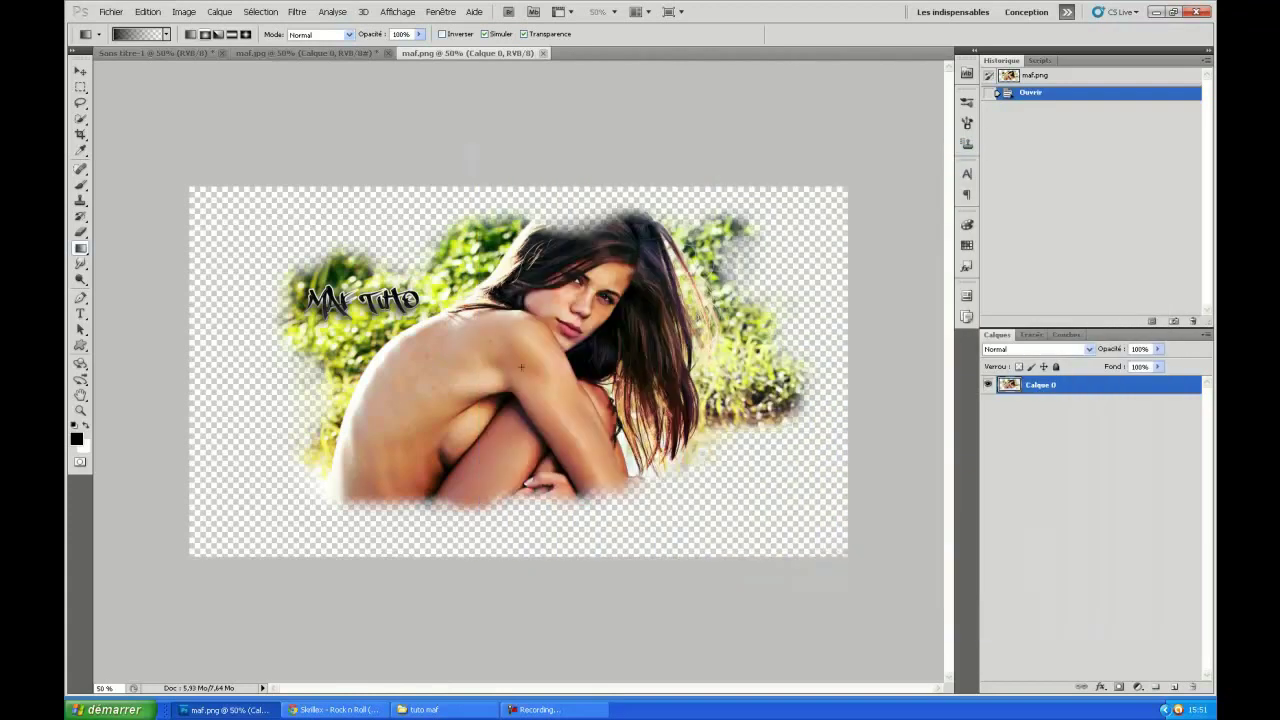
{"action": "left_click", "coordinate": [545, 53]}
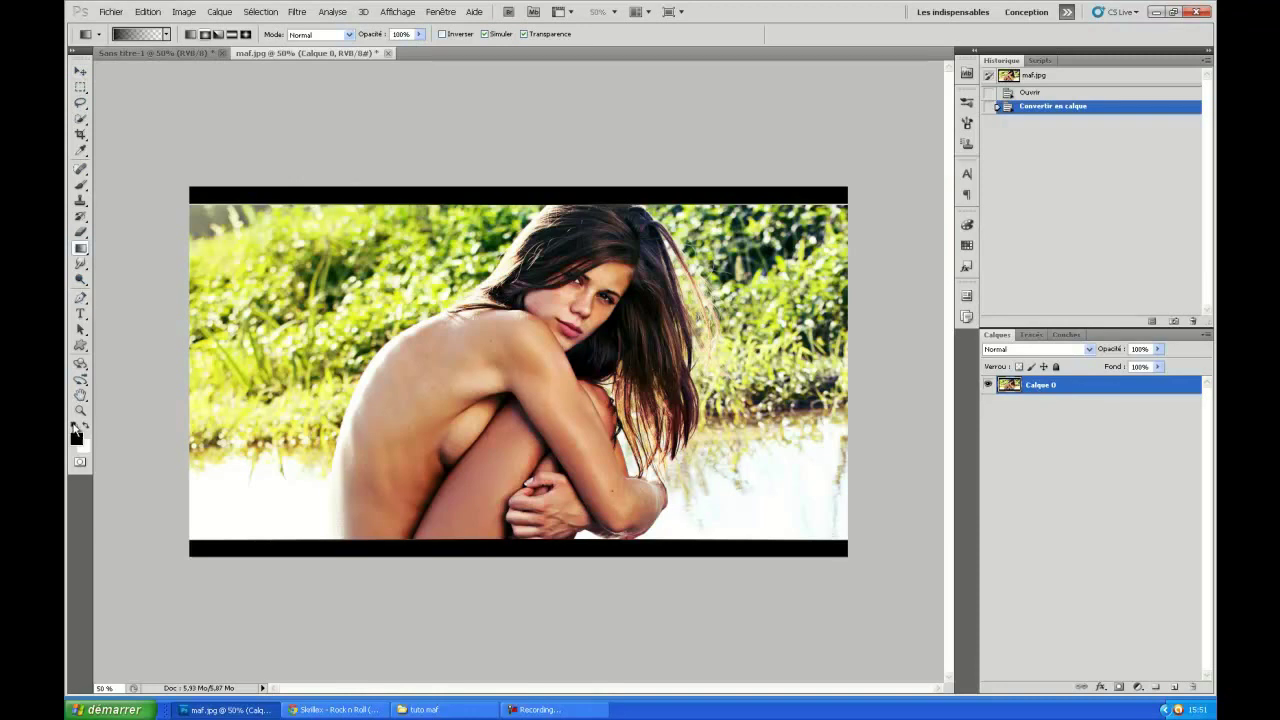
Switch to Chrome and browse the list of uploaded videos on the author's YouTube channel.
{"action": "left_click", "coordinate": [335, 709]}
{"action": "left_click", "coordinate": [265, 8]}
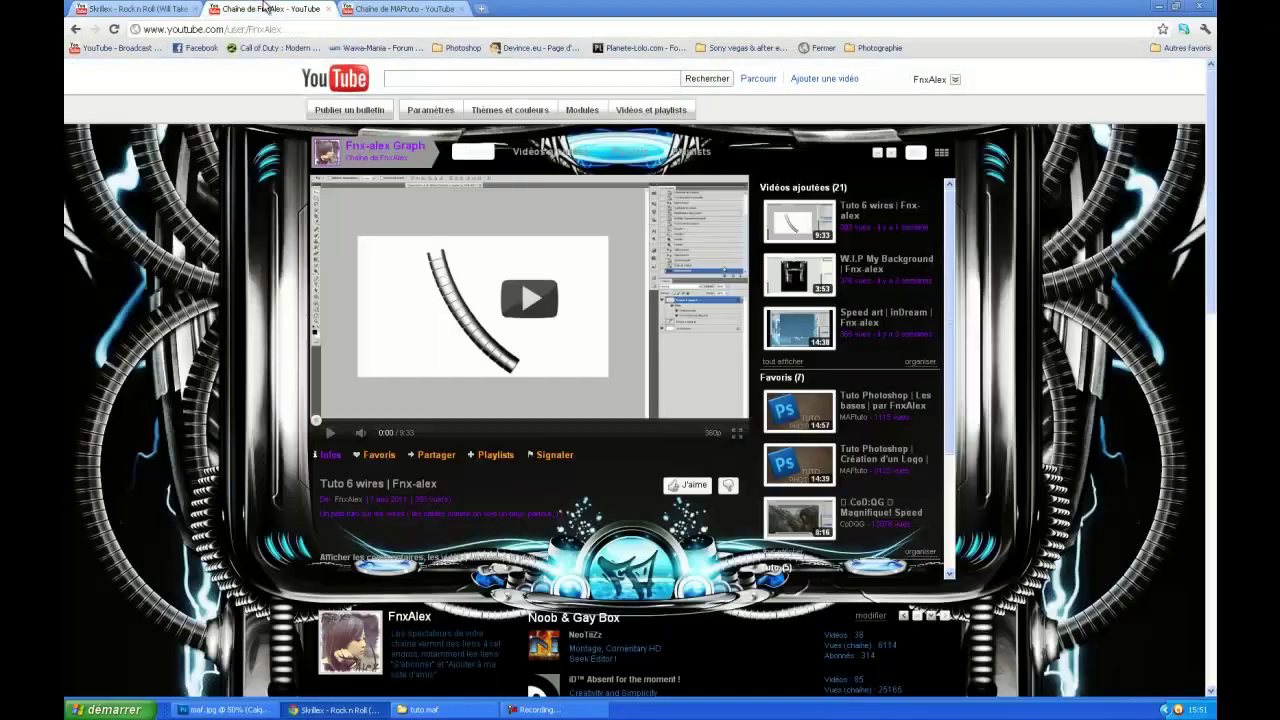
{"action": "left_click", "coordinate": [821, 190]}
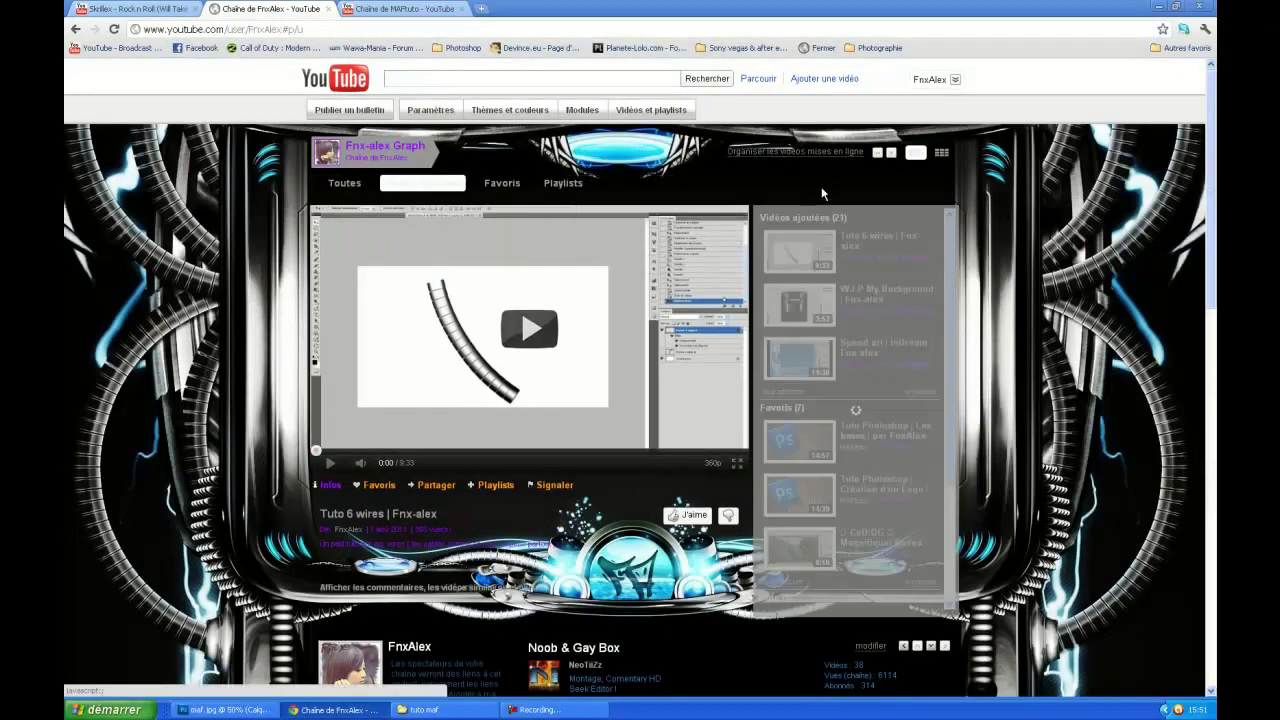
{"action": "scroll", "coordinate": [883, 348], "scroll_direction": "down", "scroll_amount": 5}
{"action": "scroll", "coordinate": [876, 428], "scroll_direction": "down", "scroll_amount": 4}
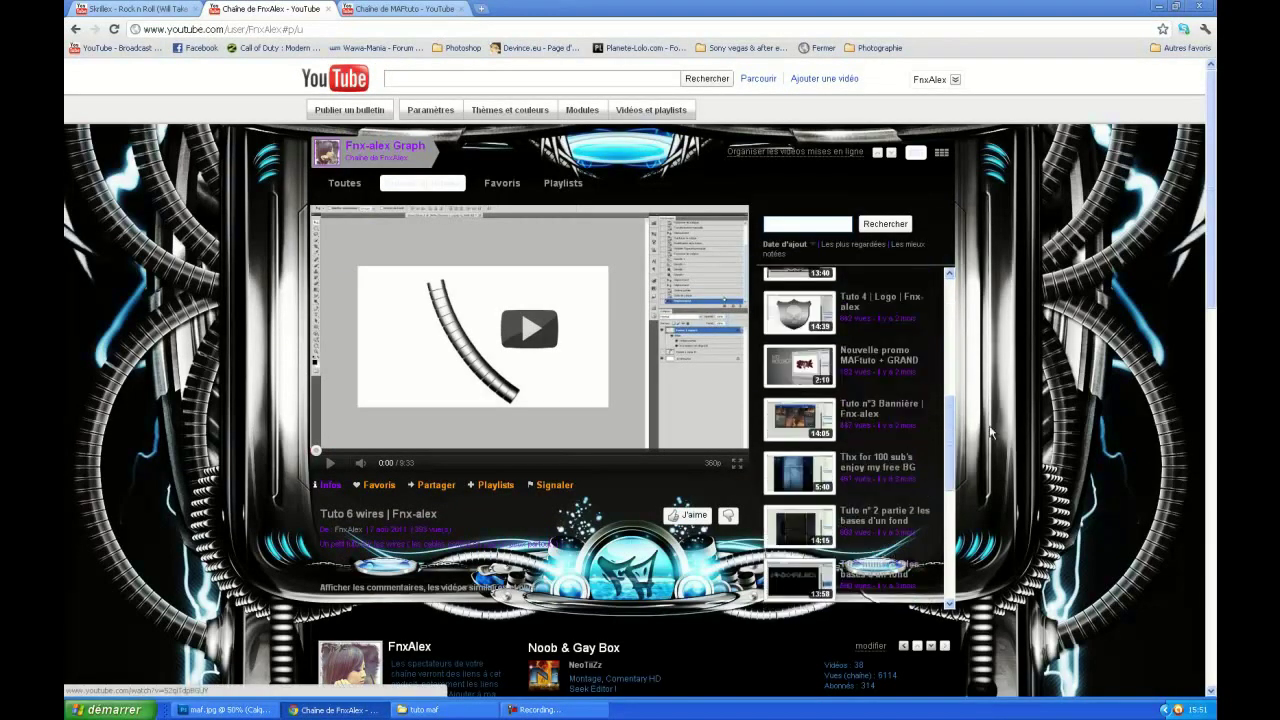
{"action": "scroll", "coordinate": [855, 430], "scroll_direction": "up", "scroll_amount": 9}
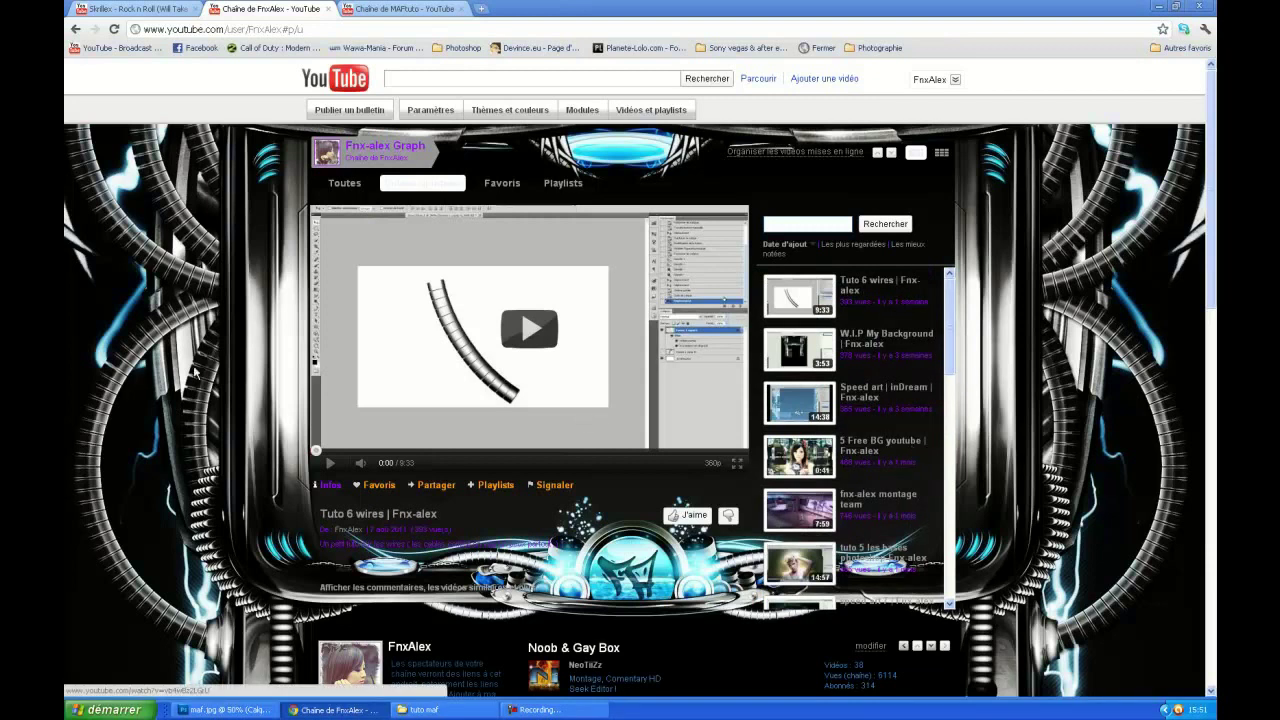